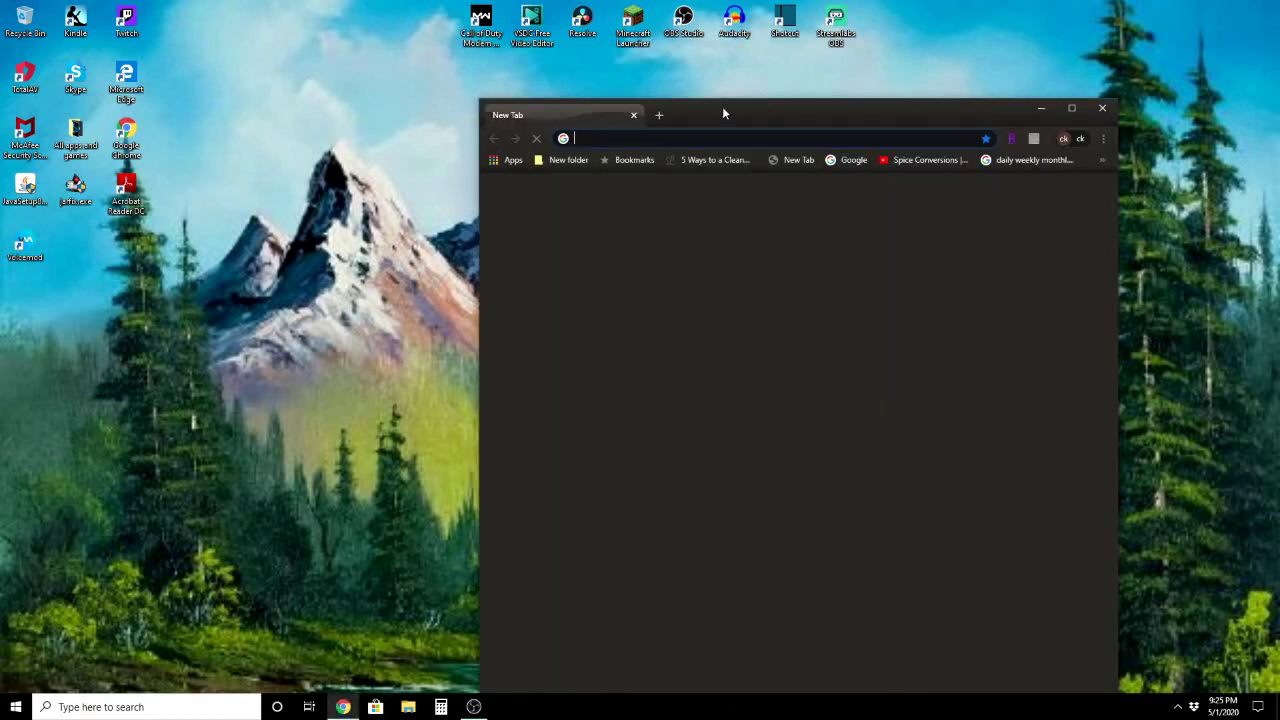
Step: Maximize the browser window and search Google for "togglesneak"
{"action": "double_click", "coordinate": [720, 108]}
{"action": "left_click", "coordinate": [580, 280]}
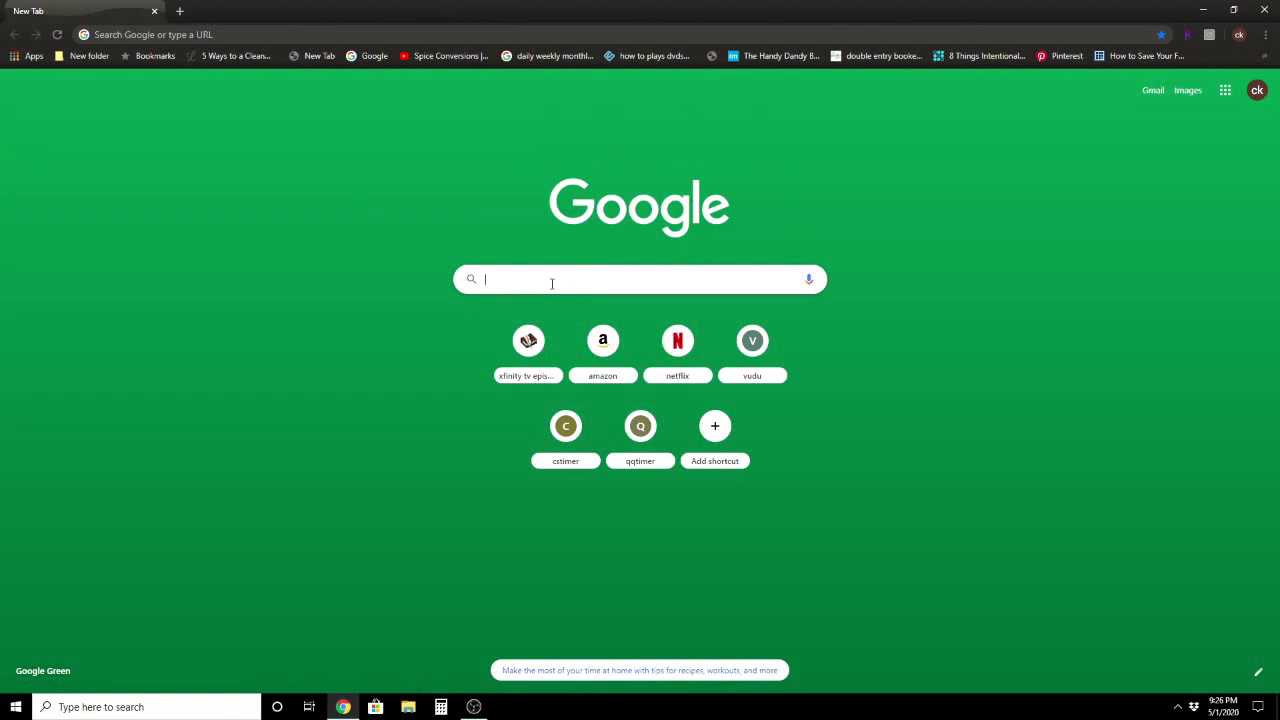
{"action": "type", "text": "tog"}
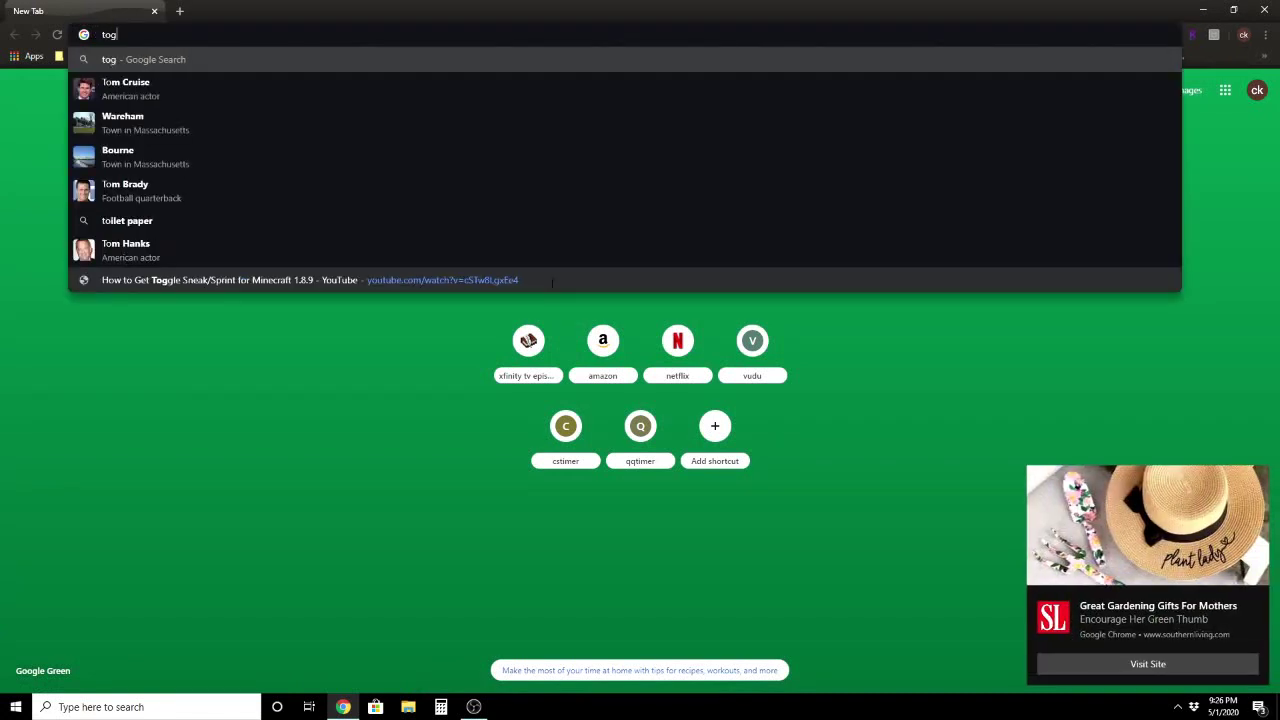
{"action": "type", "text": "gl"}
{"action": "key", "text": "BackSpace"}
{"action": "type", "text": "gle"}
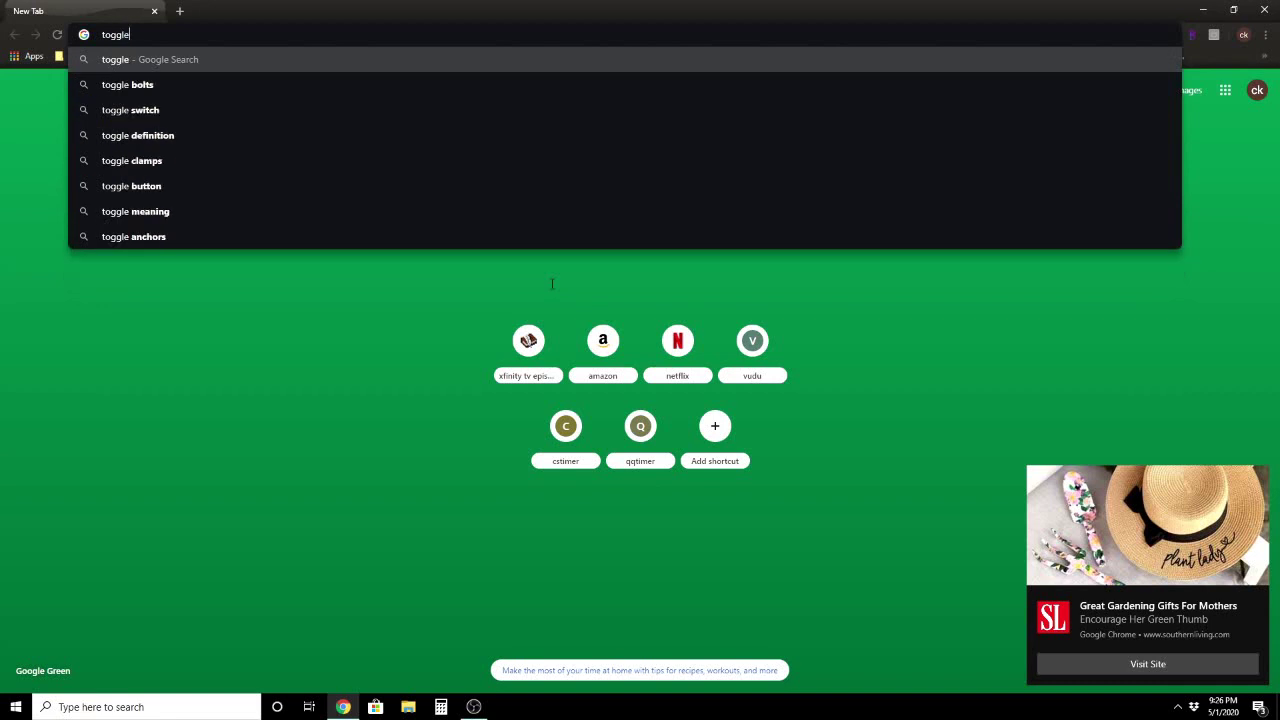
{"action": "type", "text": "sneak"}
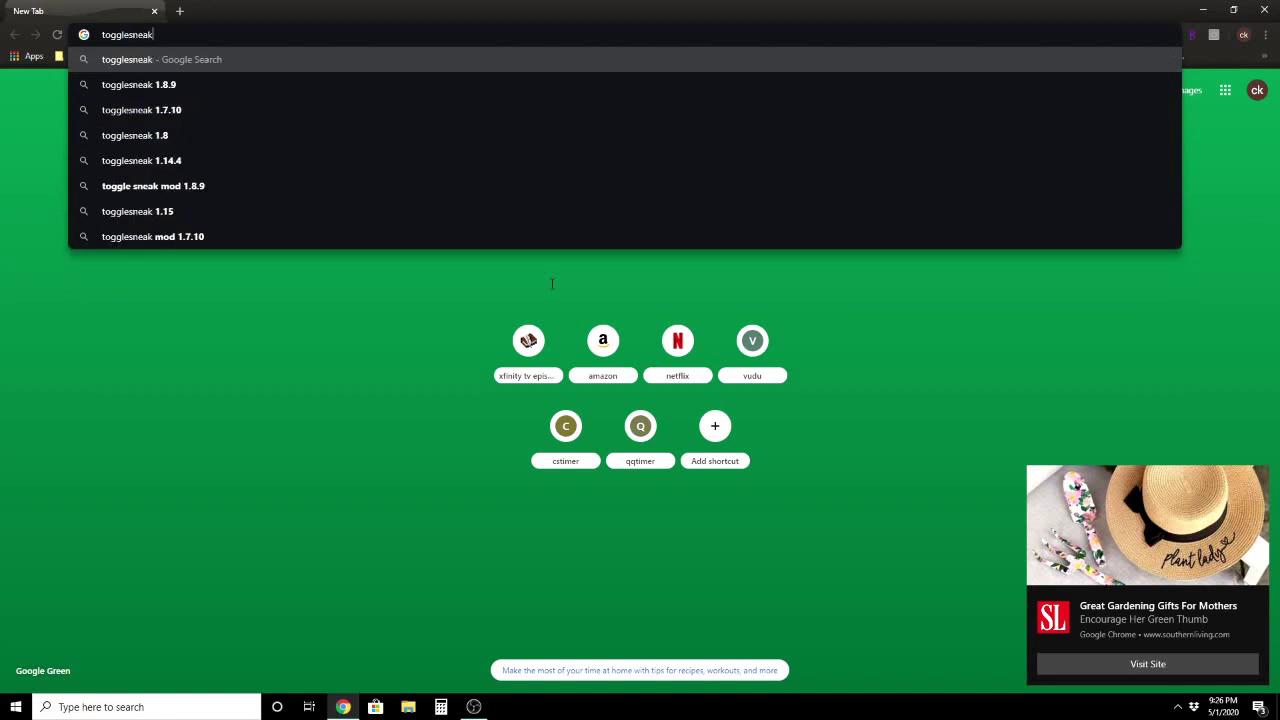
{"action": "key", "text": "Return"}
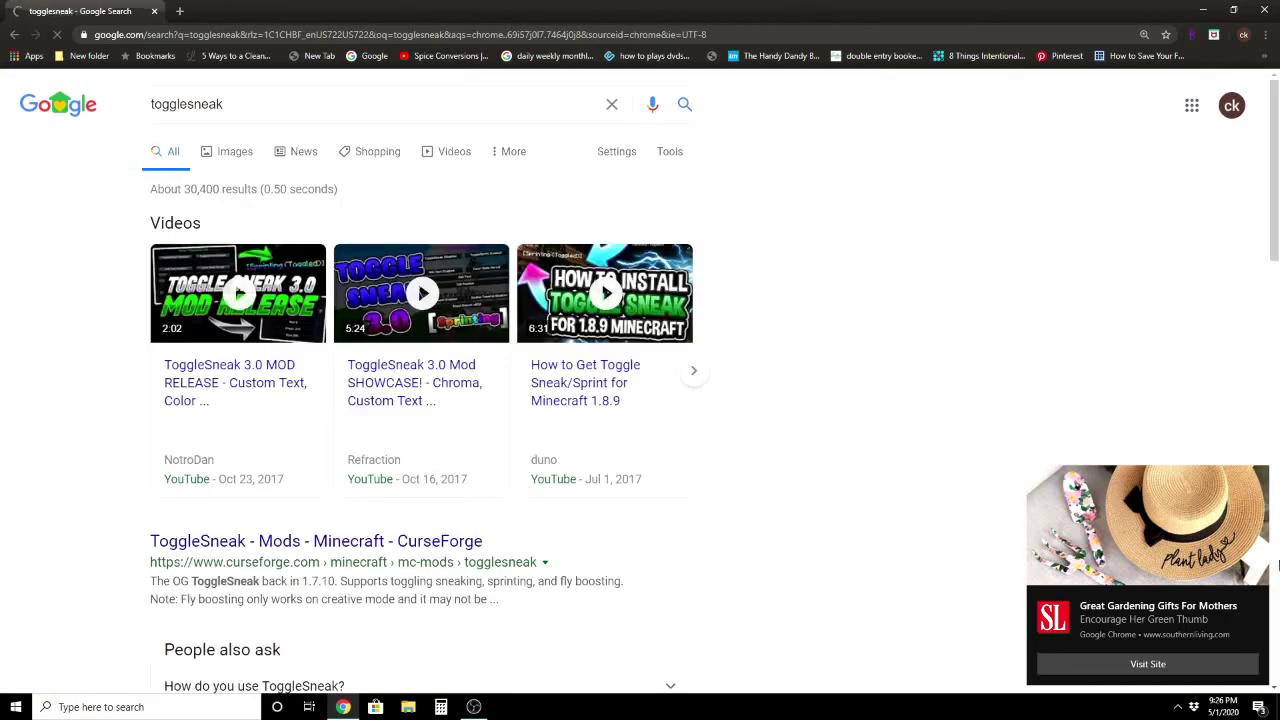
Step: Dismiss the three website notification pop-ups
{"action": "left_click", "coordinate": [1260, 600]}
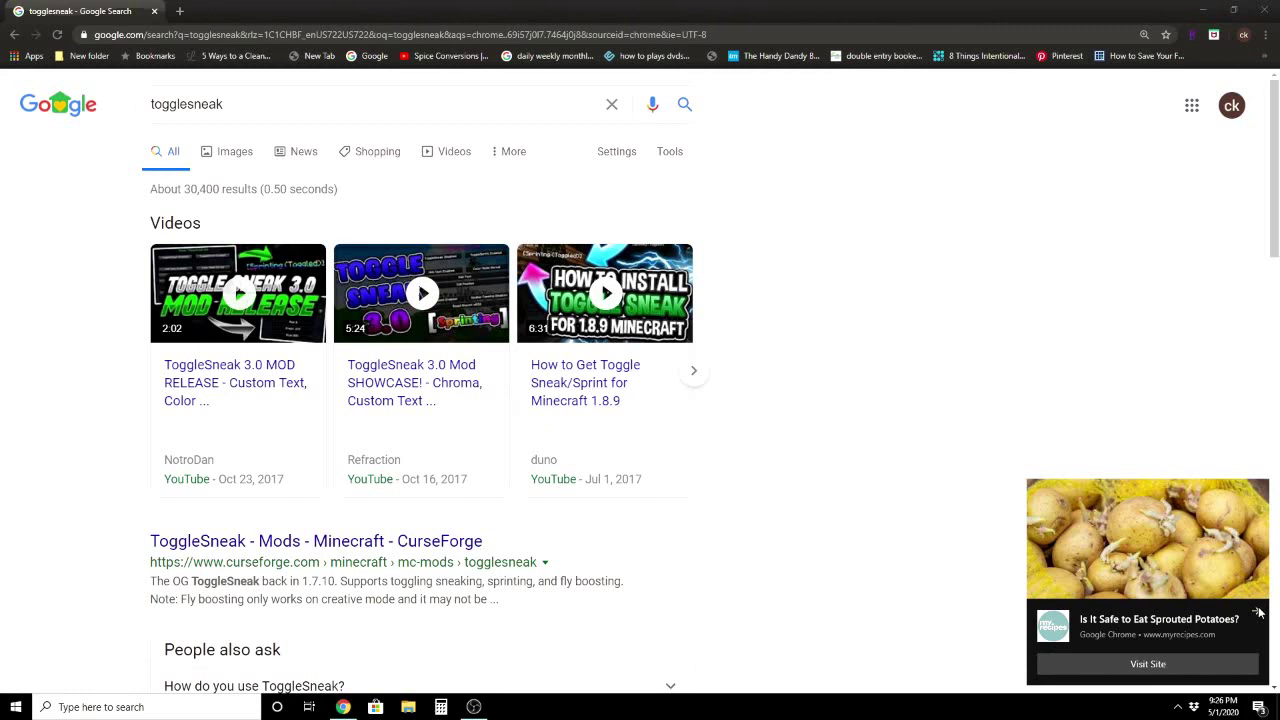
{"action": "left_click", "coordinate": [1257, 615]}
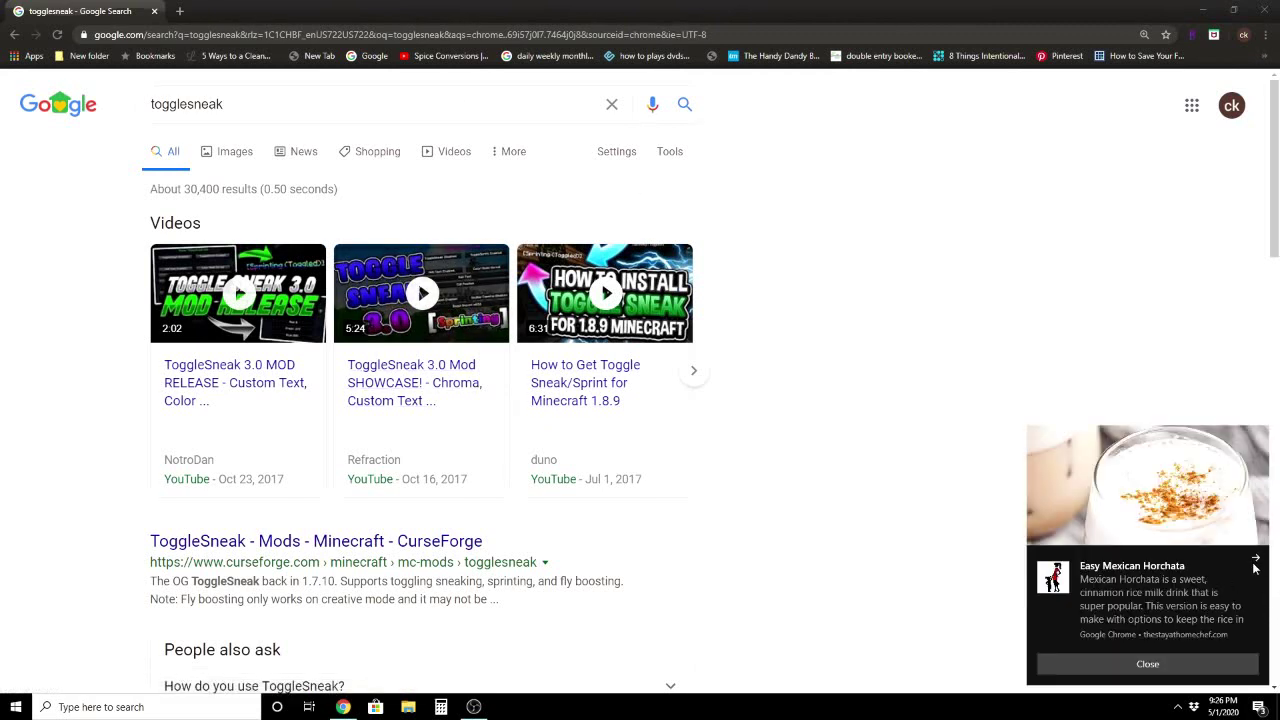
{"action": "left_click", "coordinate": [1258, 563]}
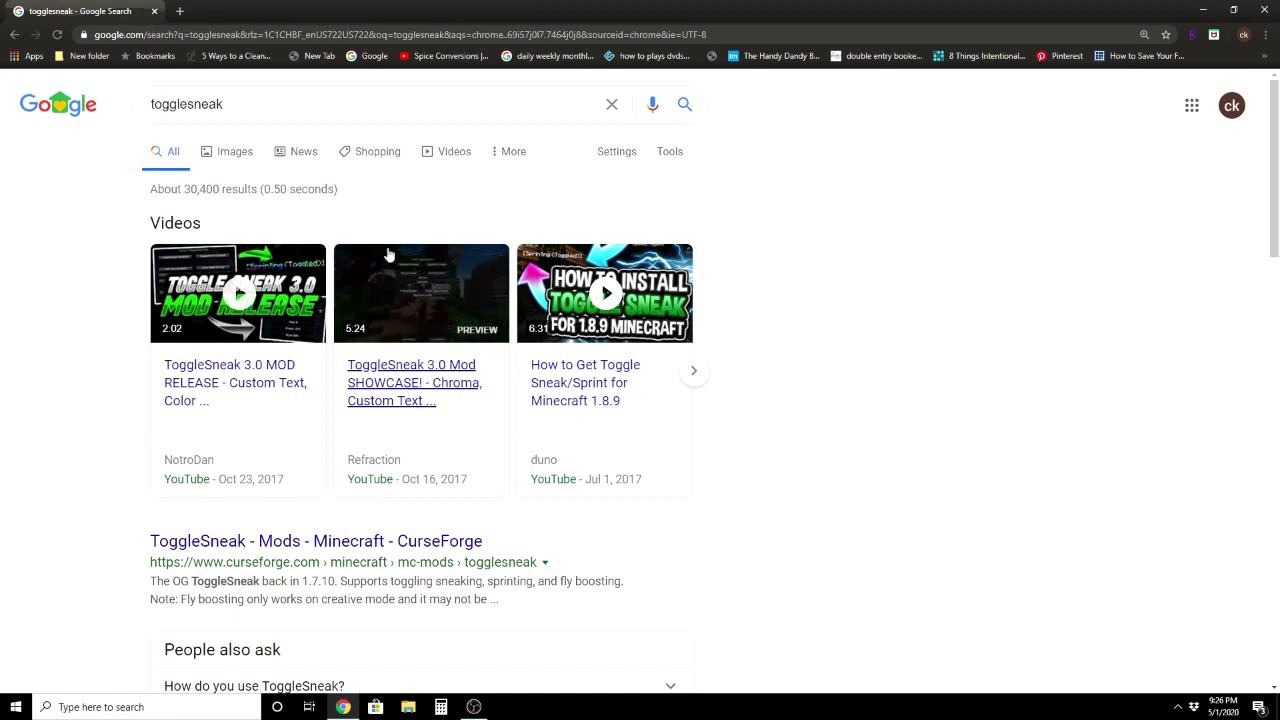
Step: Replace the search query with "orange+" and run the search
{"action": "mouse_move", "coordinate": [400, 292]}
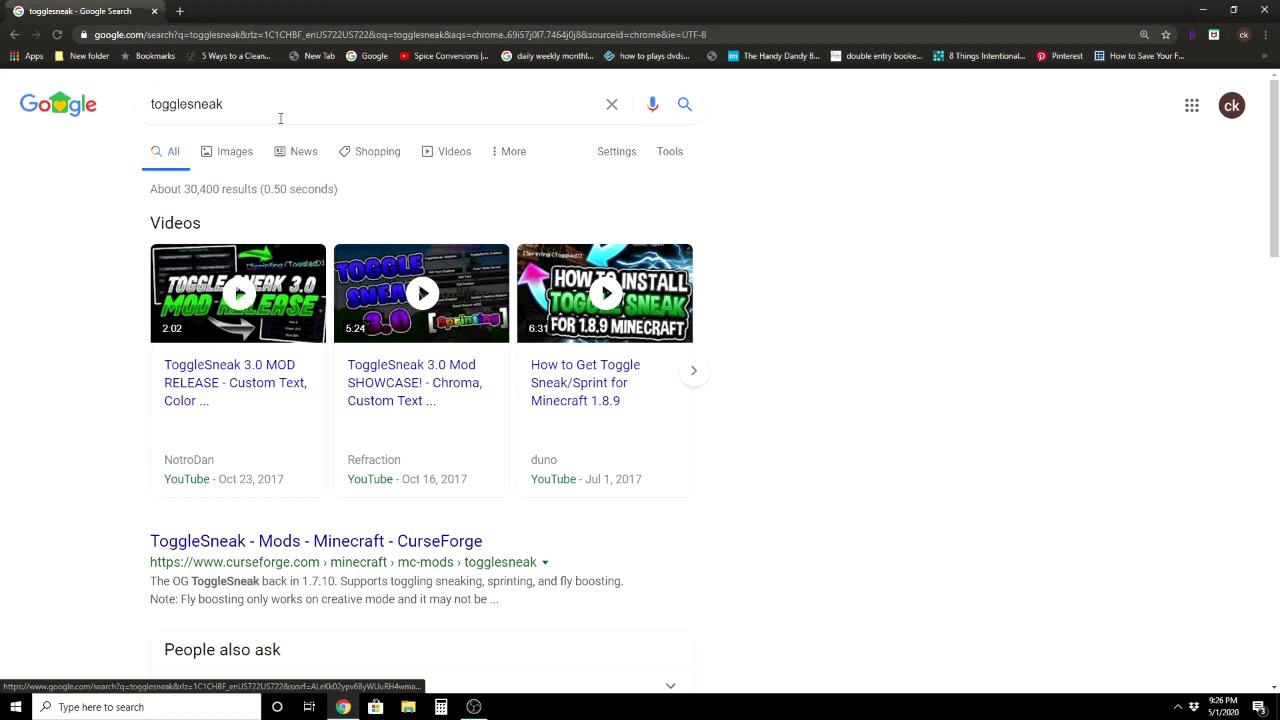
{"action": "left_click_drag", "start_coordinate": [287, 113], "coordinate": [10, 121]}
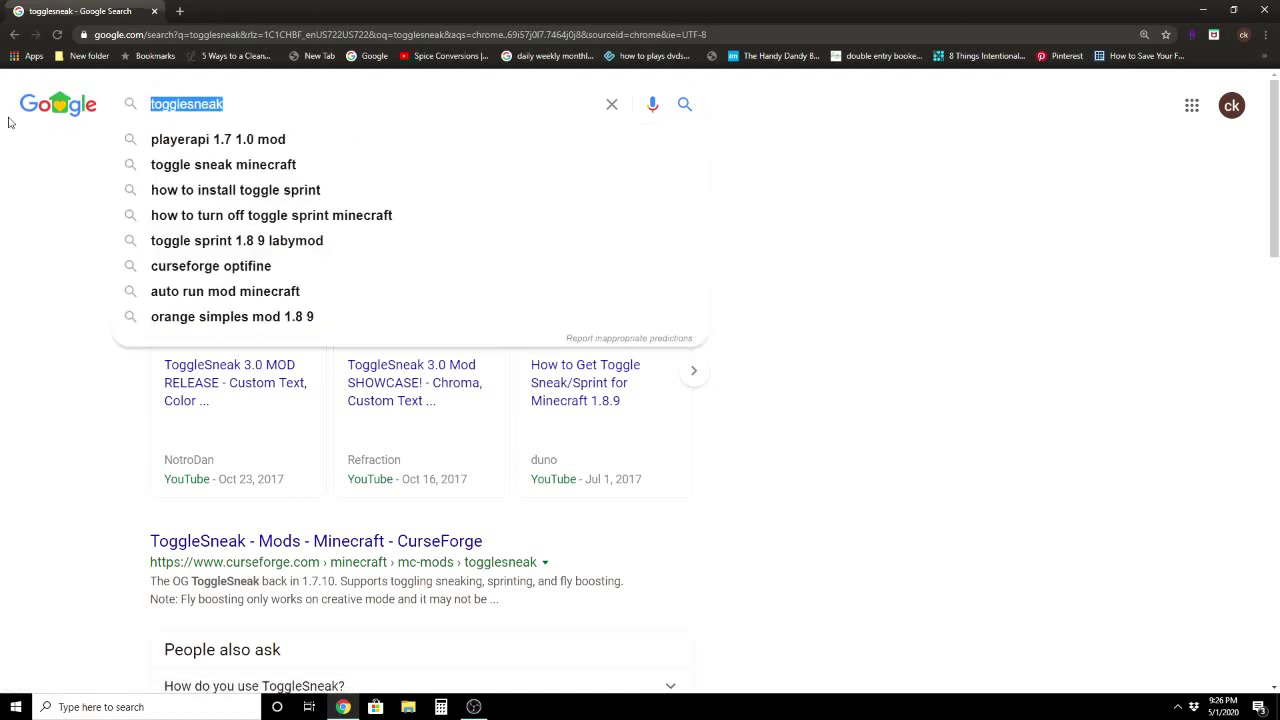
{"action": "key", "text": "BackSpace"}
{"action": "type", "text": "o"}
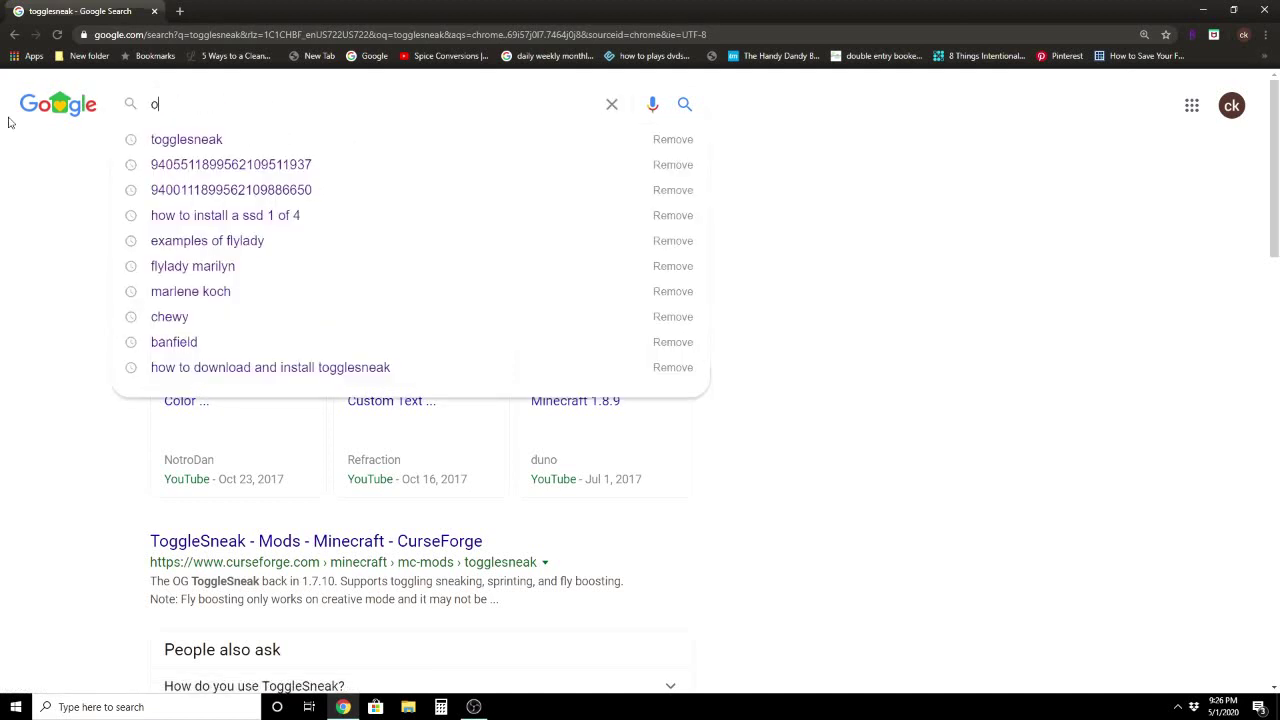
{"action": "type", "text": "range"}
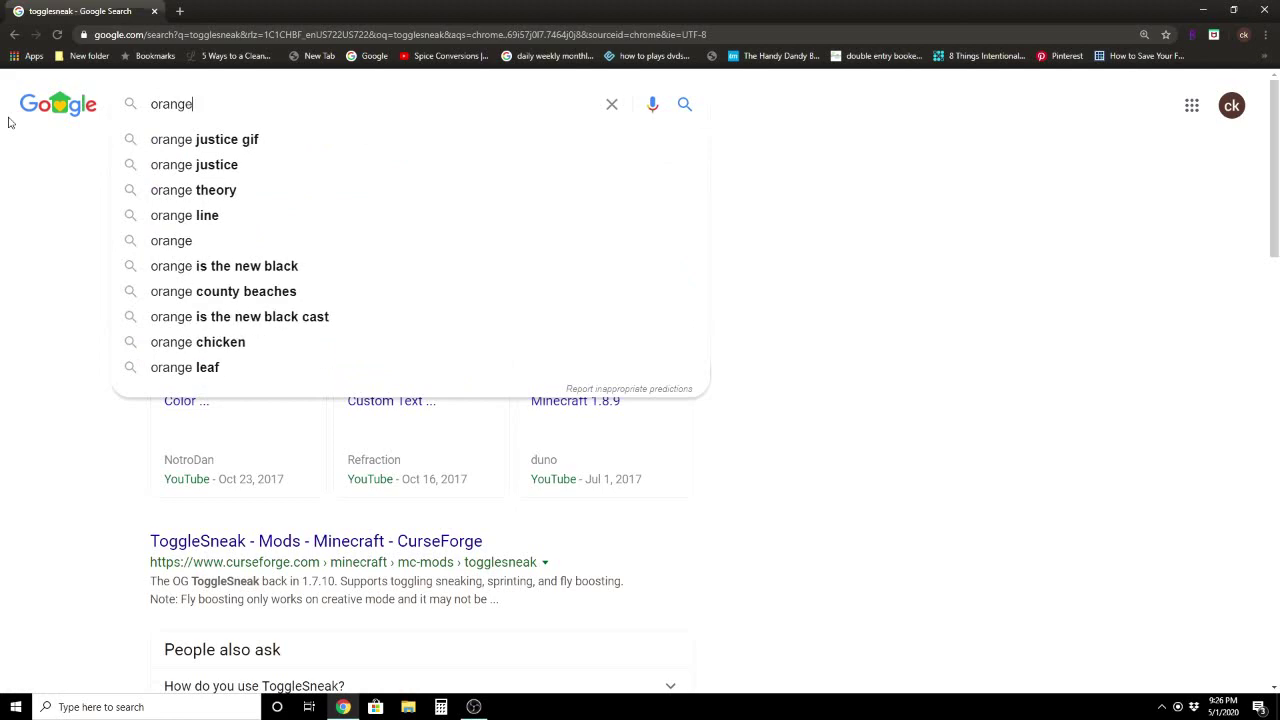
{"action": "type", "text": "+"}
{"action": "key", "text": "Return"}
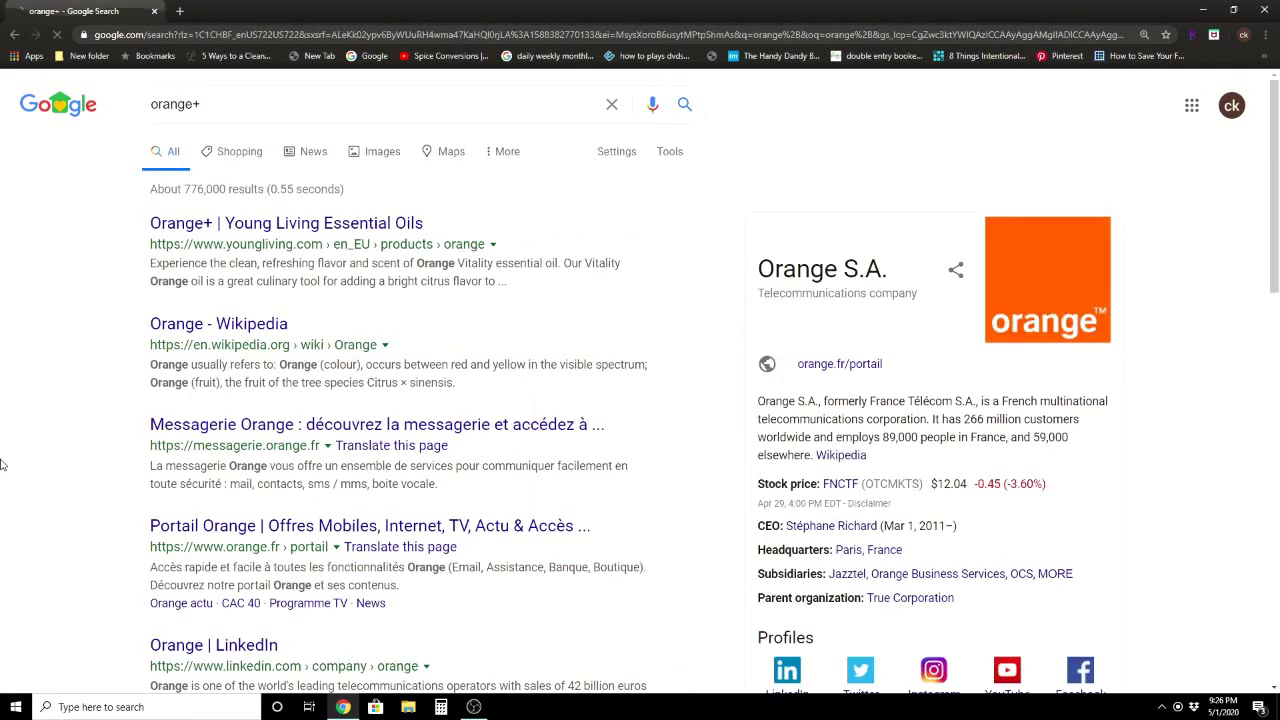
Step: Extend the query to "orange+ mod for minecraft", accept the corrected spelling, and open the Orange's SimpleMods [Collection] page on CurseForge
{"action": "left_click", "coordinate": [223, 105]}
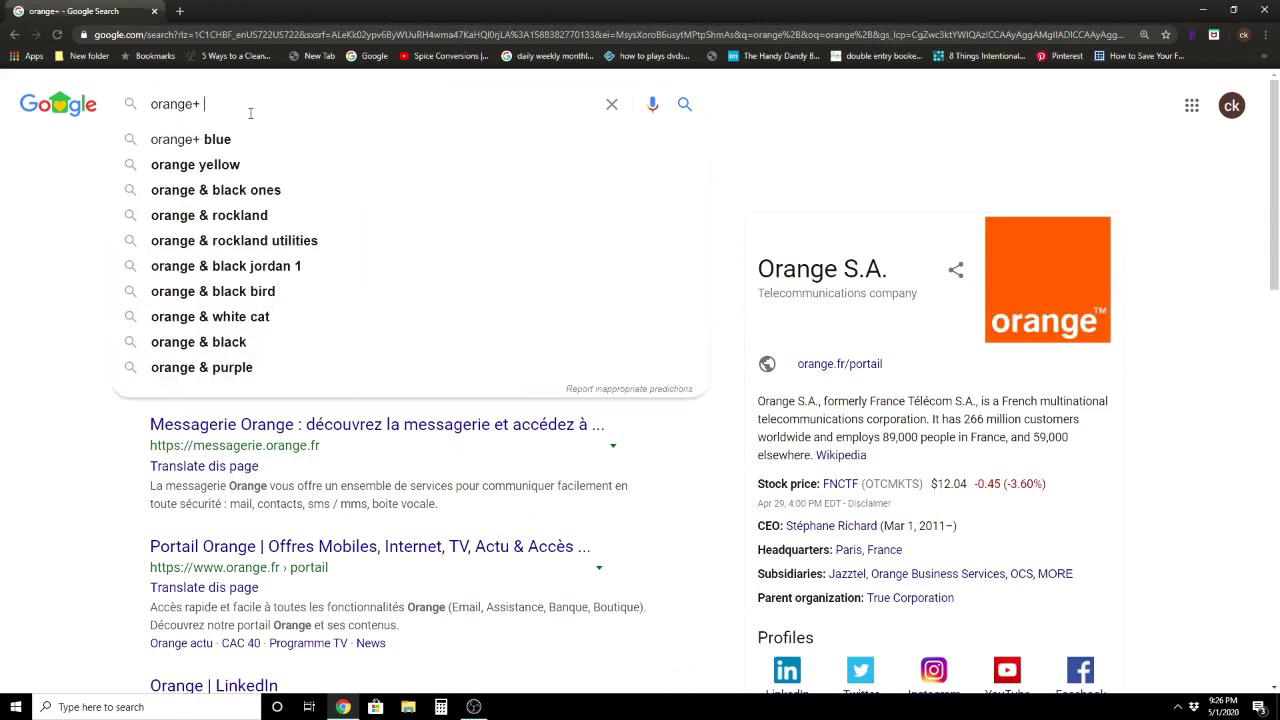
{"action": "type", "text": "mod for m"}
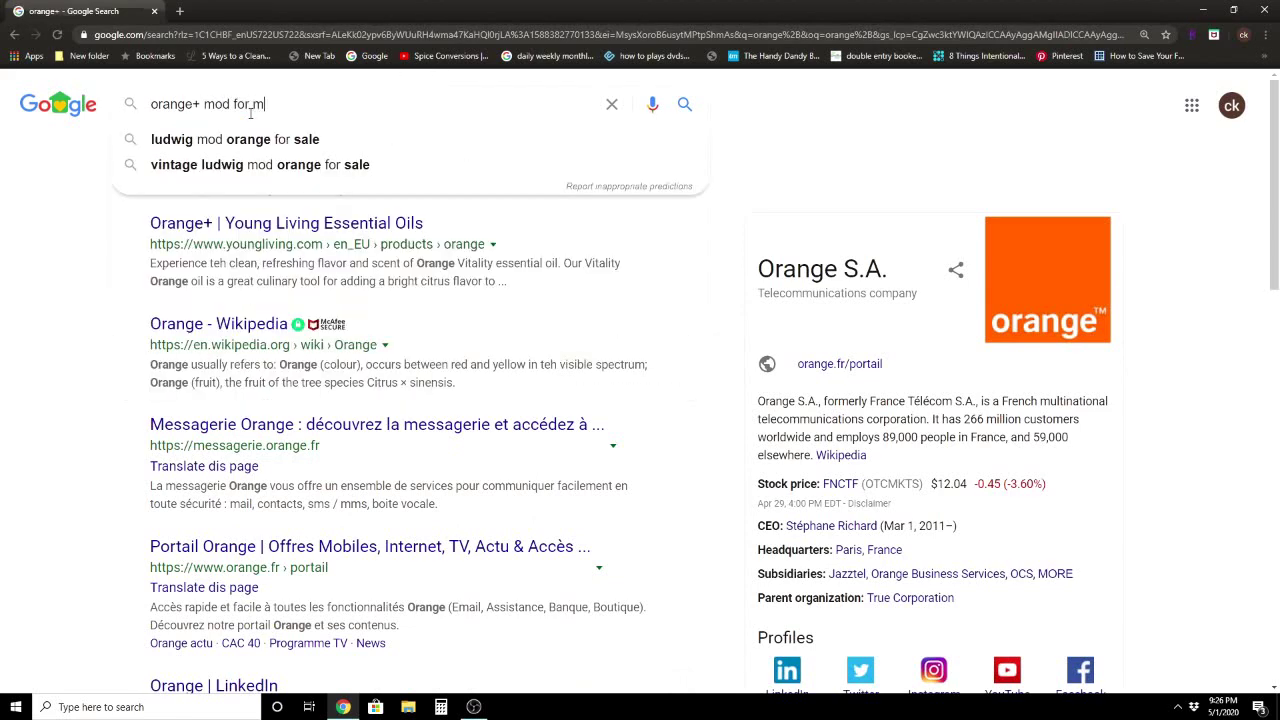
{"action": "type", "text": "inecraft"}
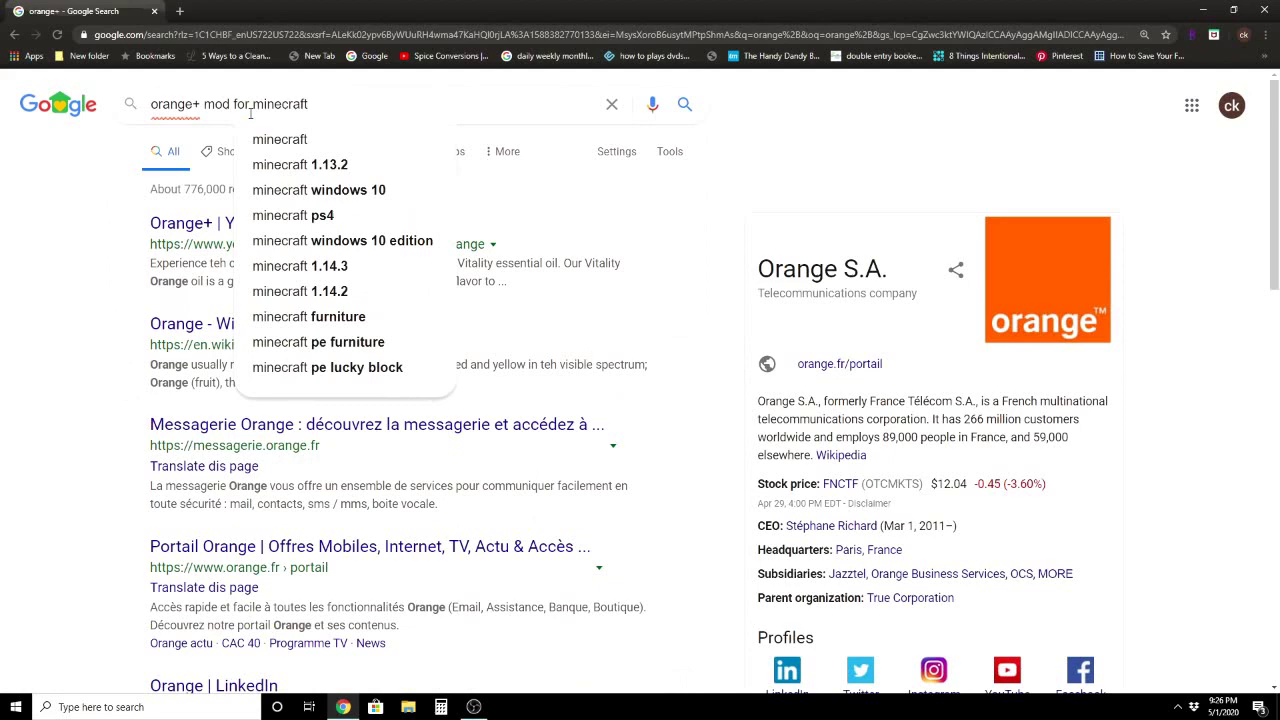
{"action": "key", "text": "Return"}
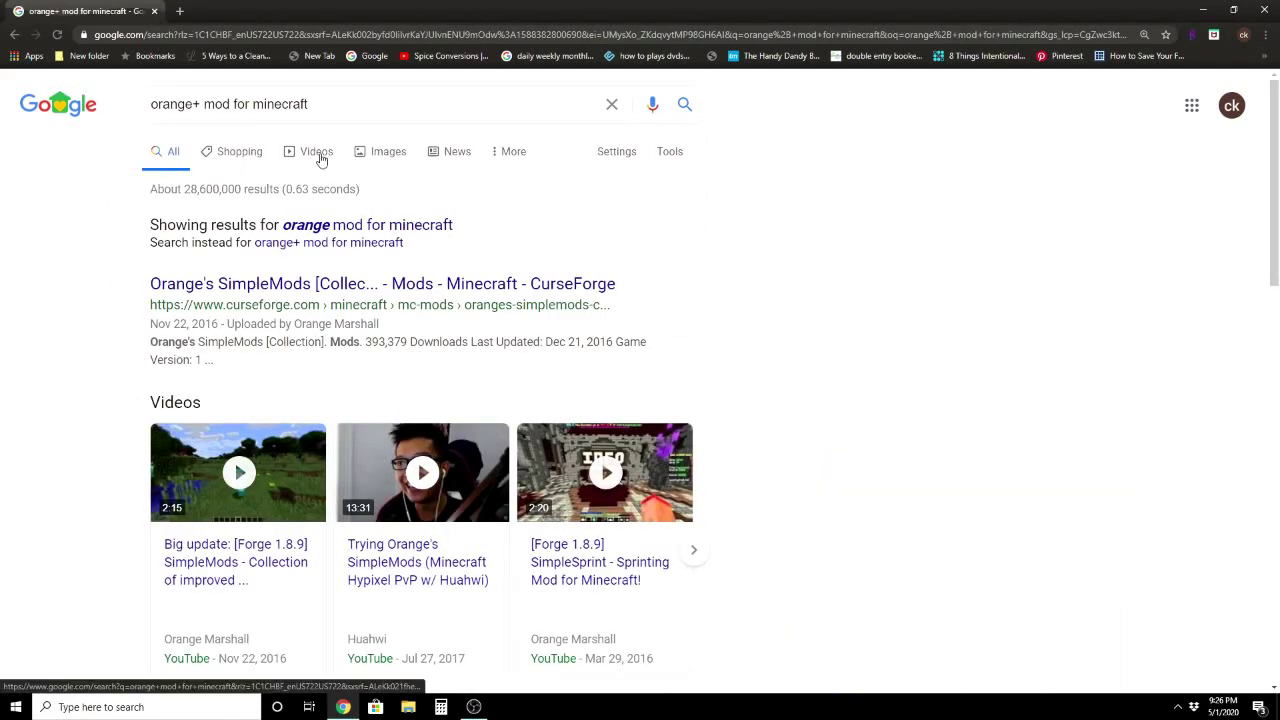
{"action": "left_click", "coordinate": [316, 226]}
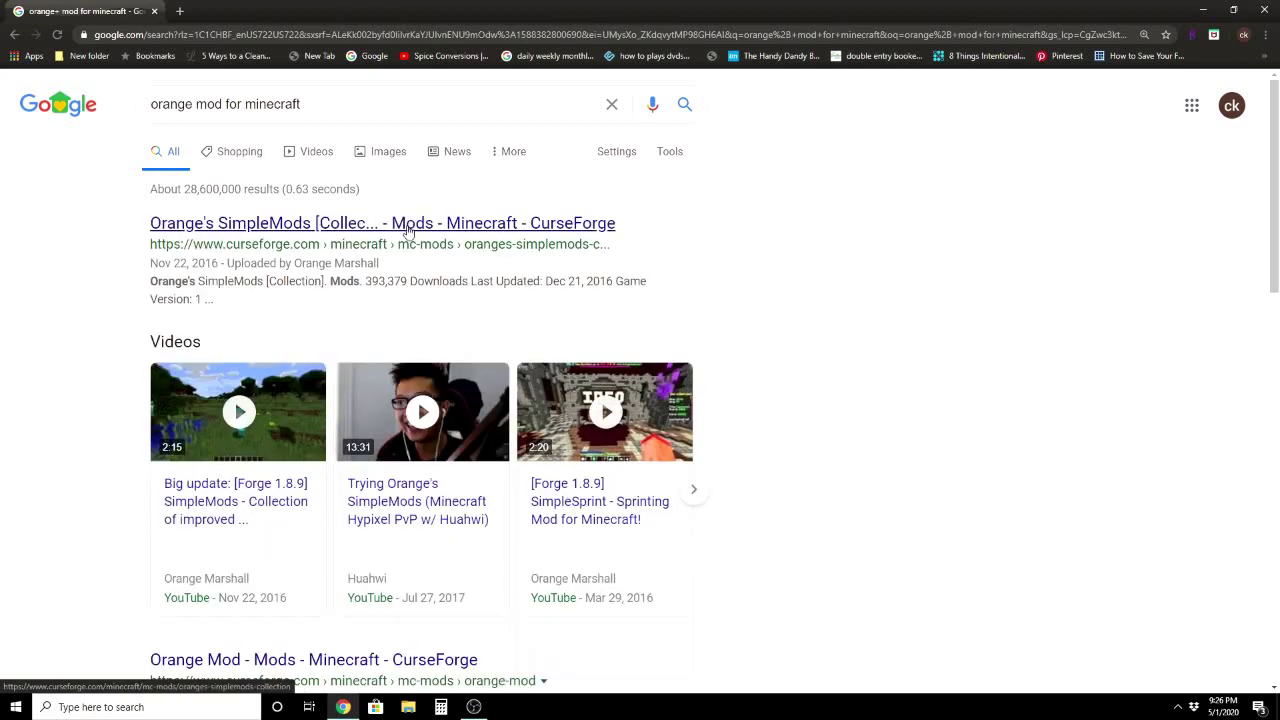
{"action": "left_click", "coordinate": [419, 222]}
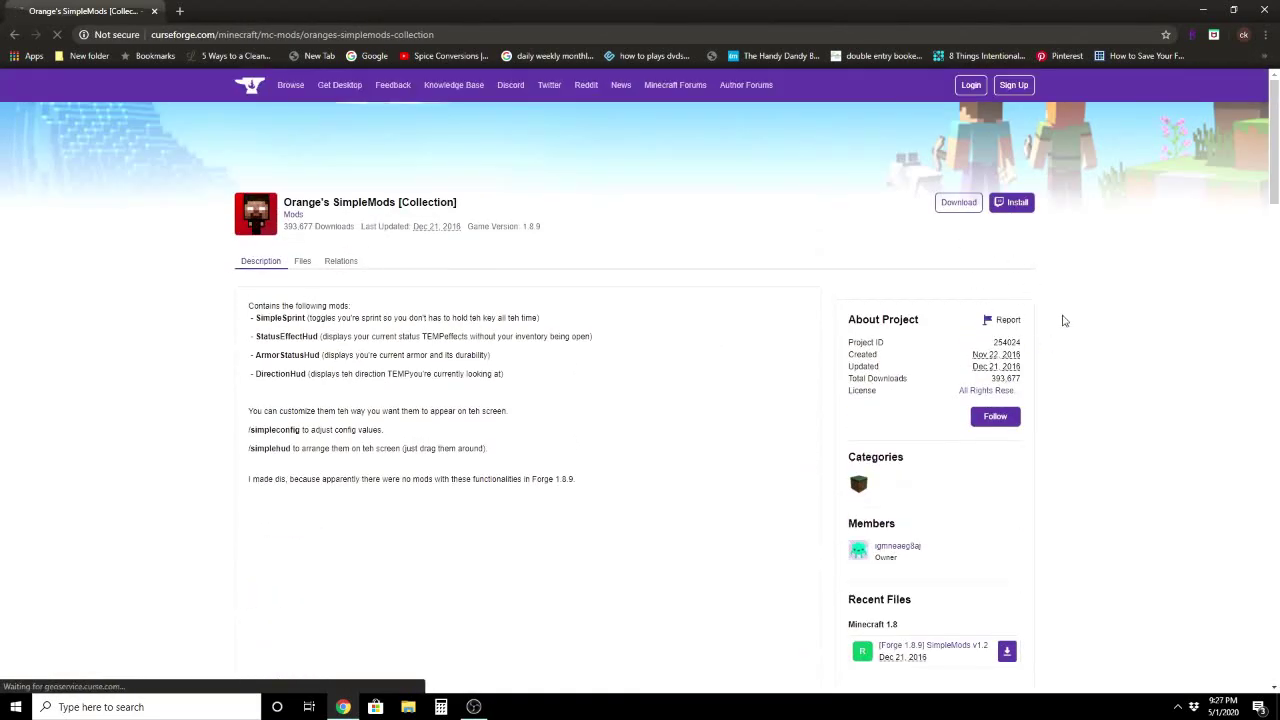
Step: Download the Orange's SimpleMods [Collection] jar, keep the flagged file, and restore the browser to a smaller window over the desktop
{"action": "left_click", "coordinate": [962, 204]}
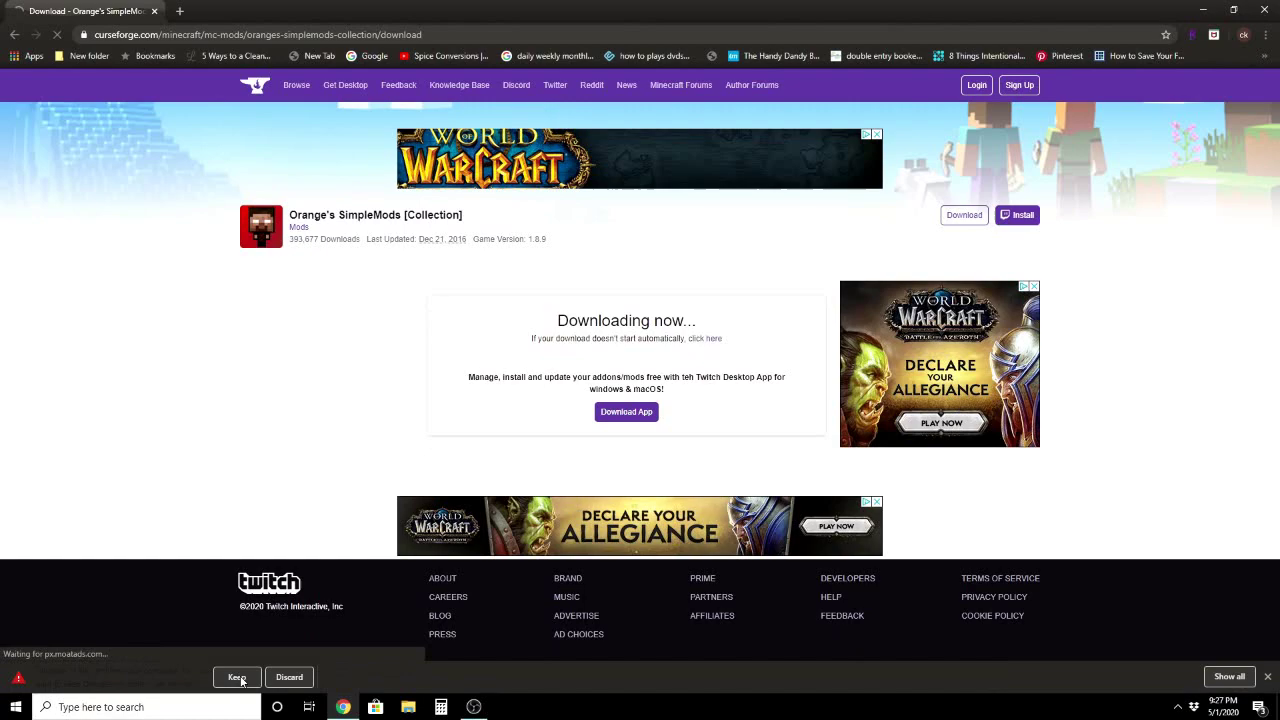
{"action": "left_click", "coordinate": [237, 678]}
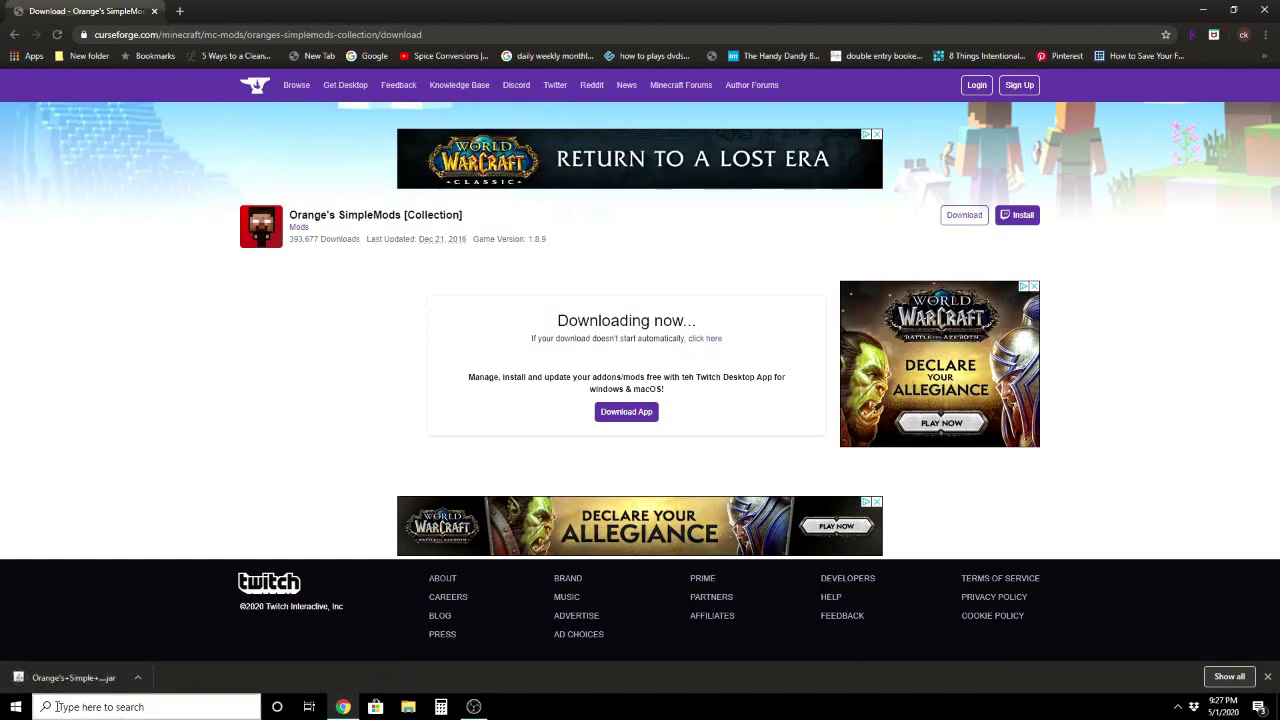
{"action": "left_click_drag", "start_coordinate": [516, 7], "coordinate": [760, 42]}
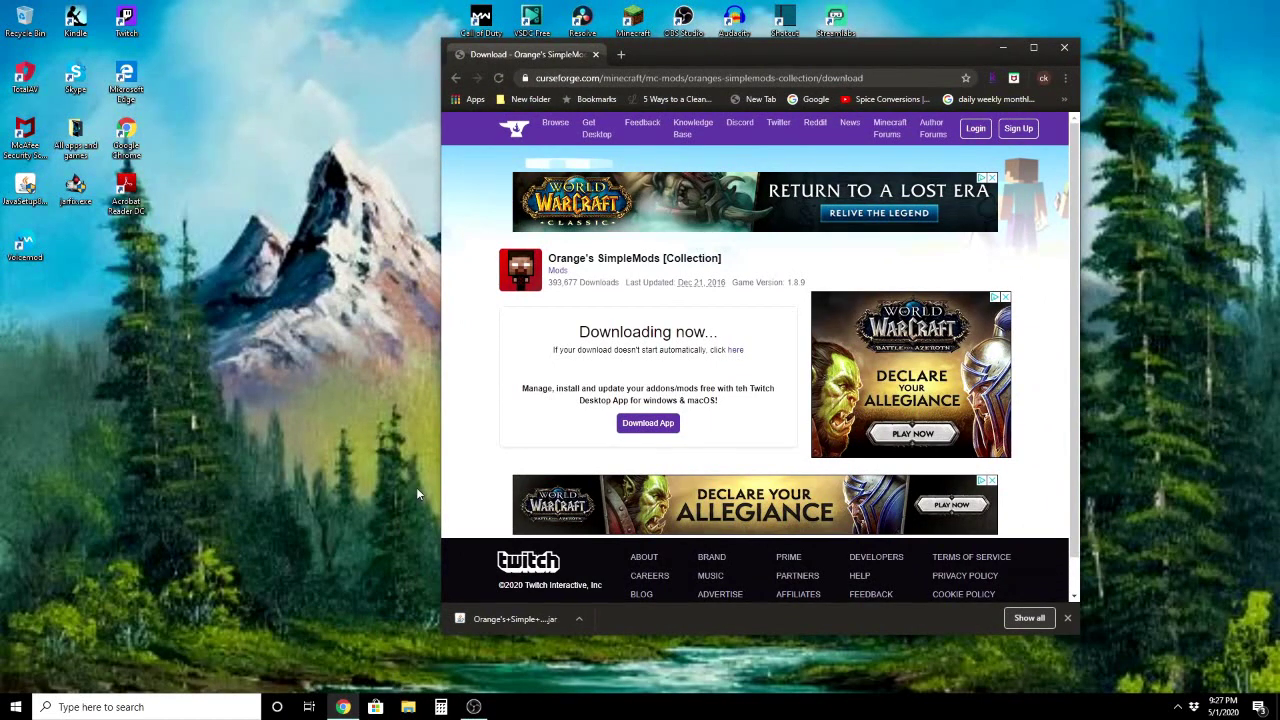
{"action": "key", "text": "super+r"}
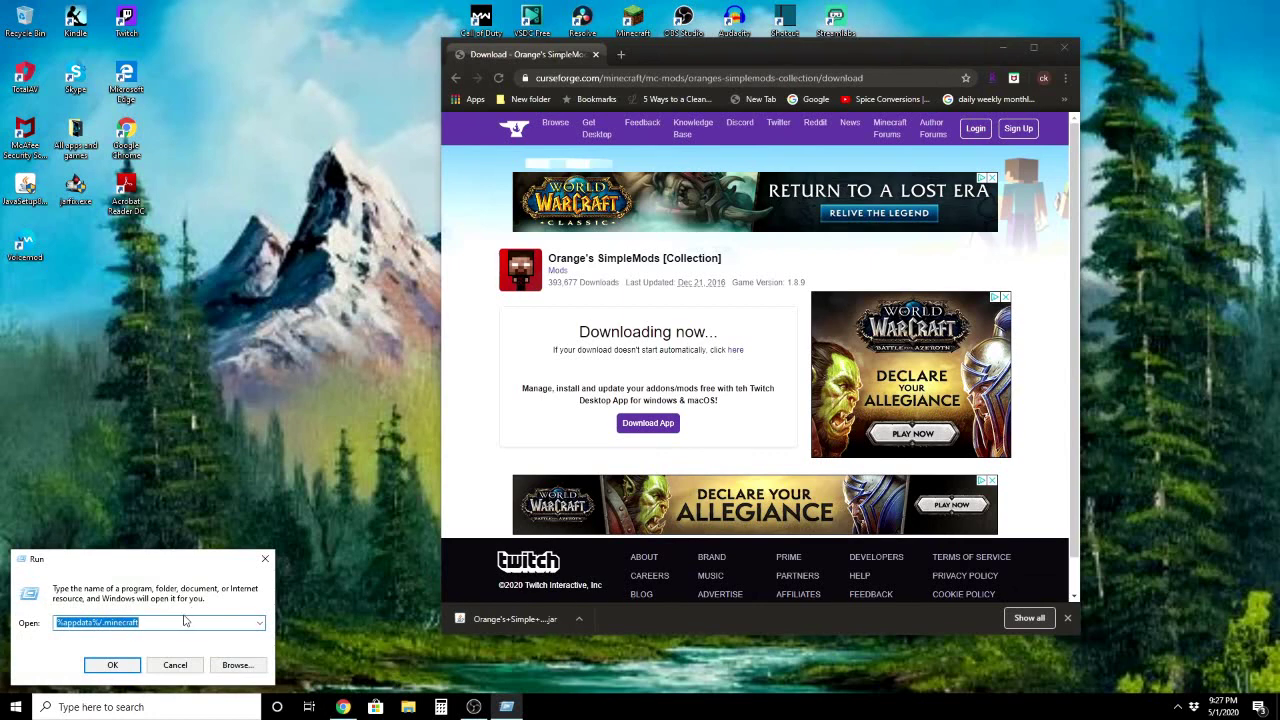
{"action": "key", "text": "BackSpace"}
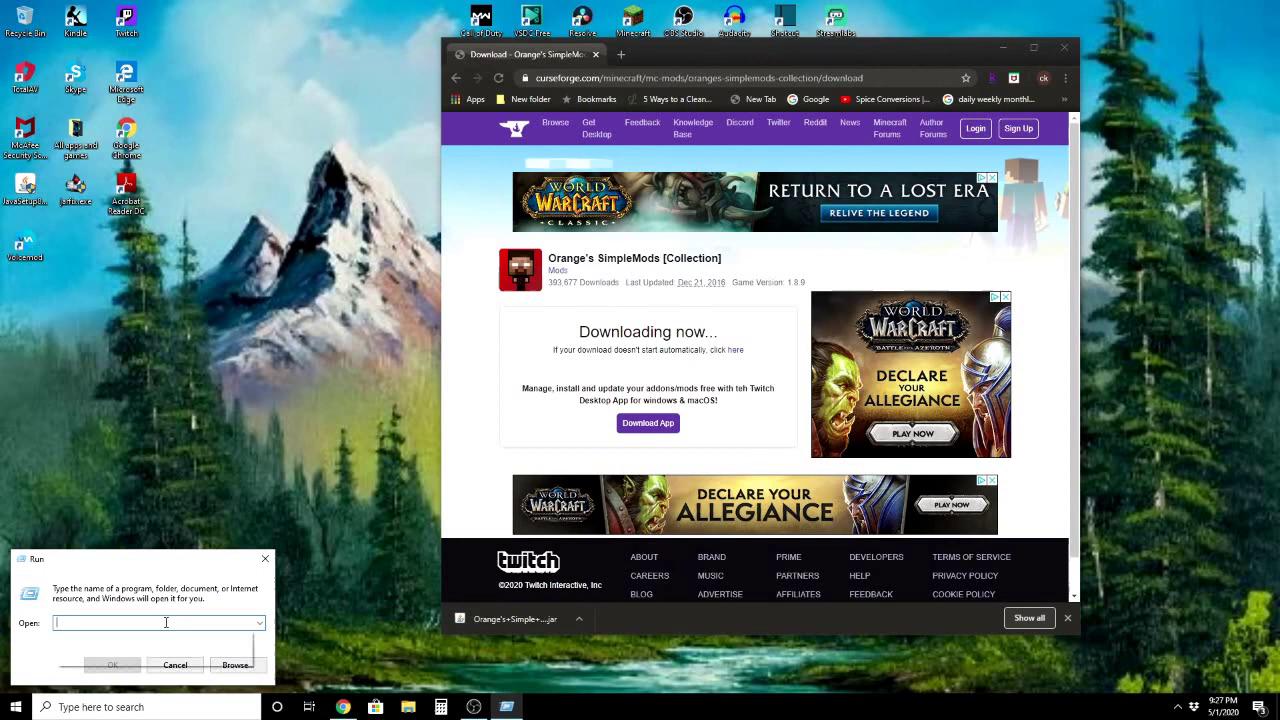
{"action": "type", "text": "%"}
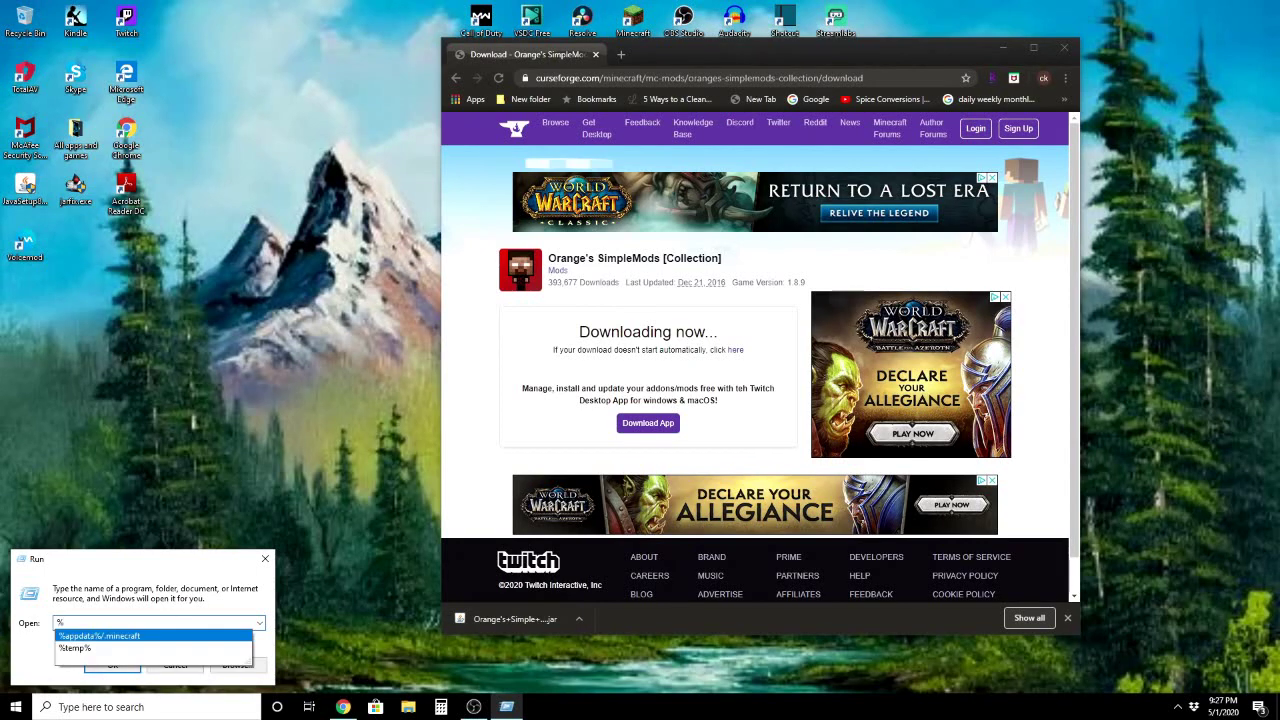
{"action": "left_click", "coordinate": [265, 558]}
{"action": "left_click", "coordinate": [16, 706]}
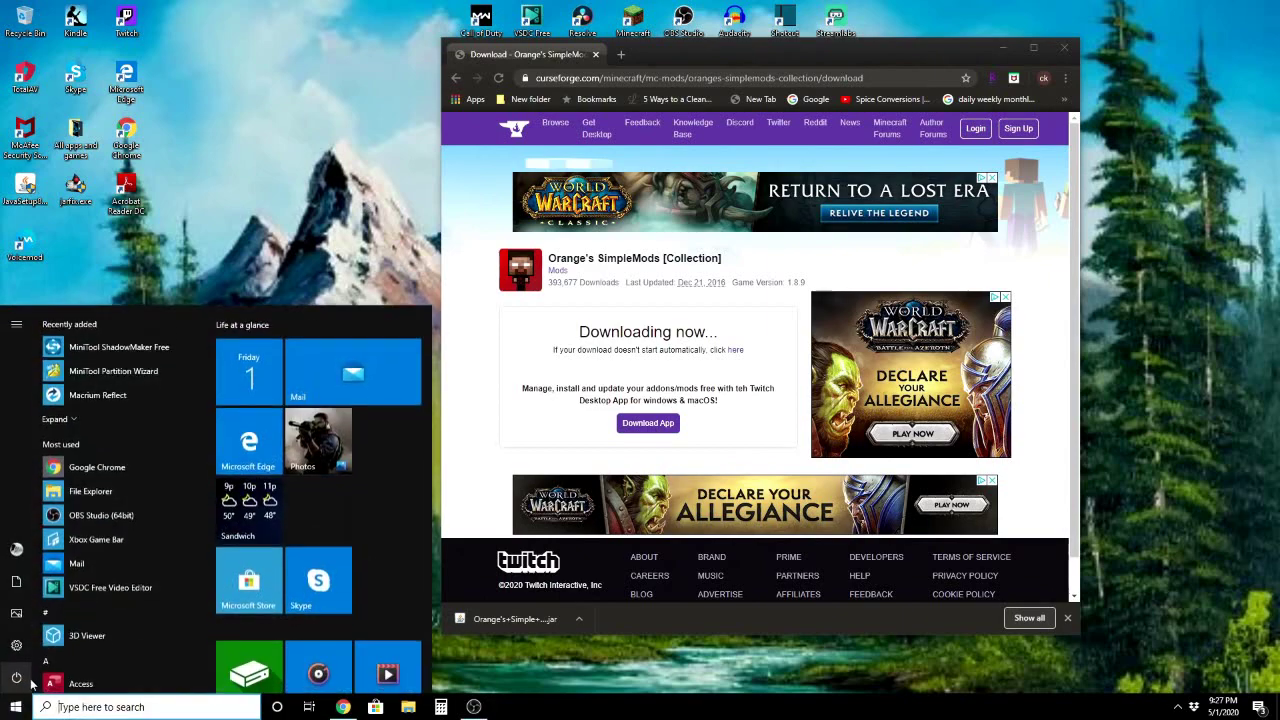
{"action": "left_click", "coordinate": [16, 706]}
{"action": "right_click", "coordinate": [16, 706]}
{"action": "left_click", "coordinate": [14, 708]}
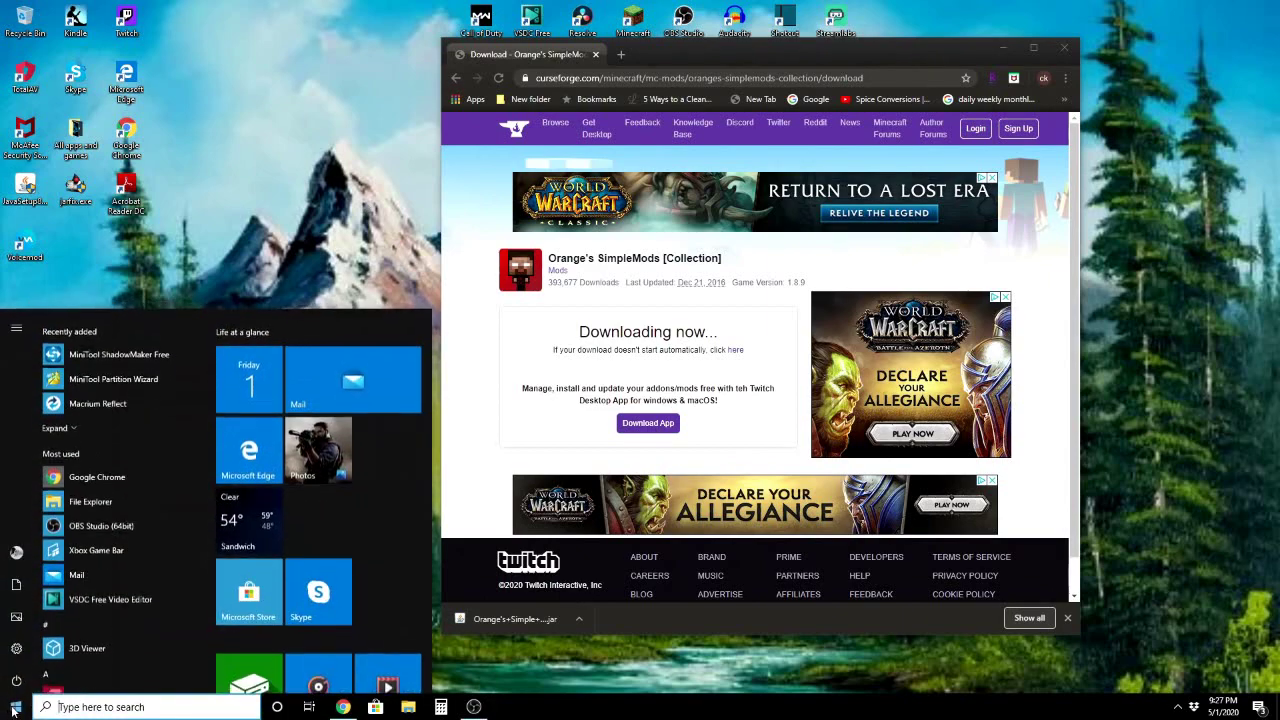
Step: Open the %appdata%/.minecraft folder with the Run command and maximize its window
{"action": "right_click", "coordinate": [14, 708]}
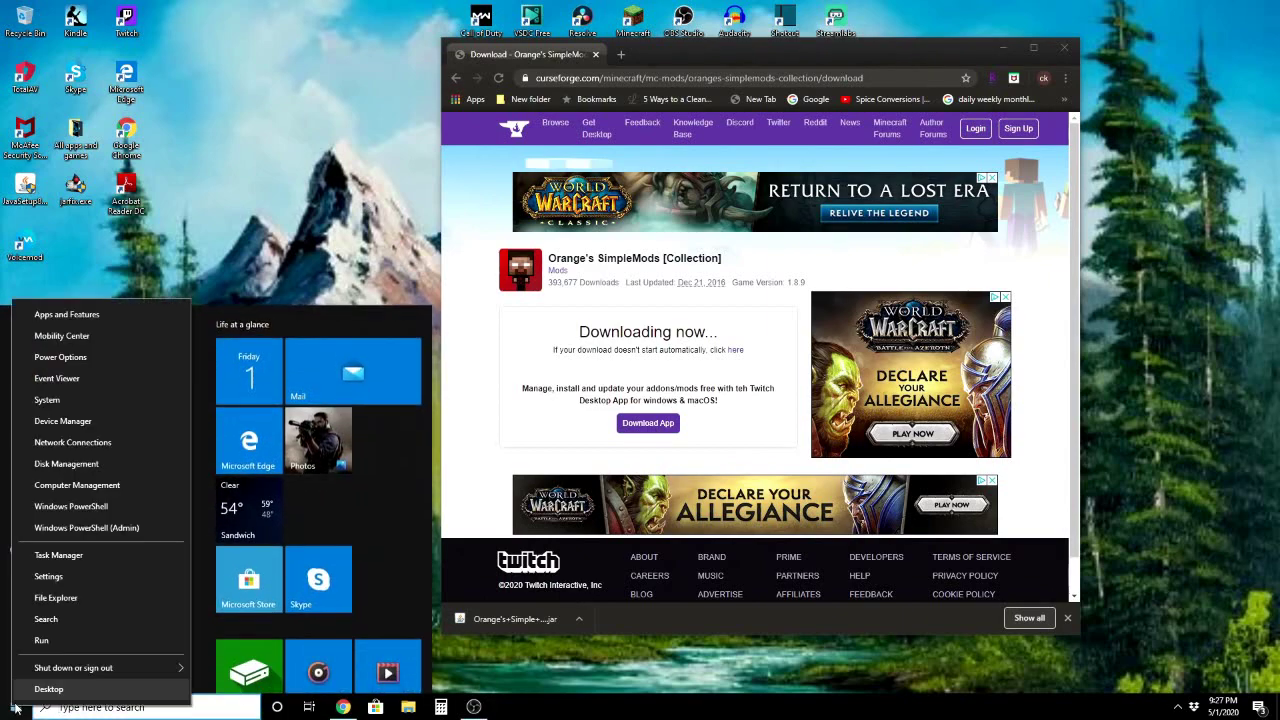
{"action": "left_click", "coordinate": [77, 641]}
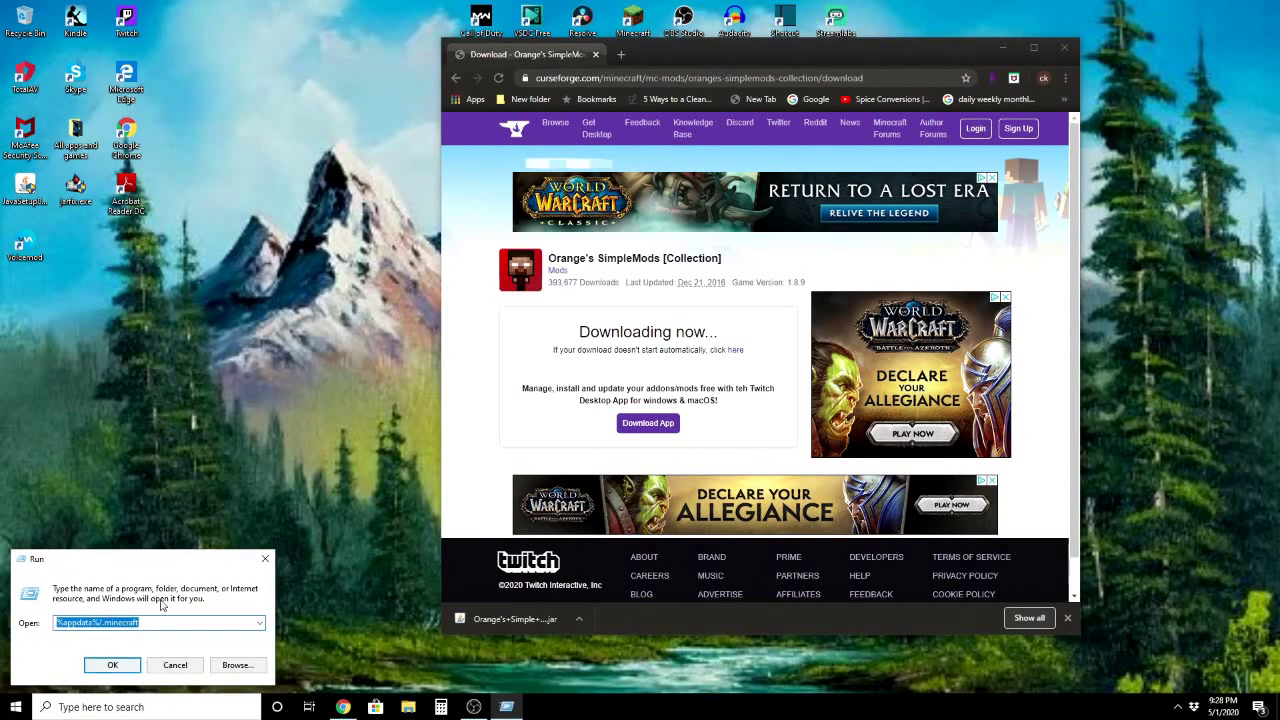
{"action": "key", "text": "BackSpace"}
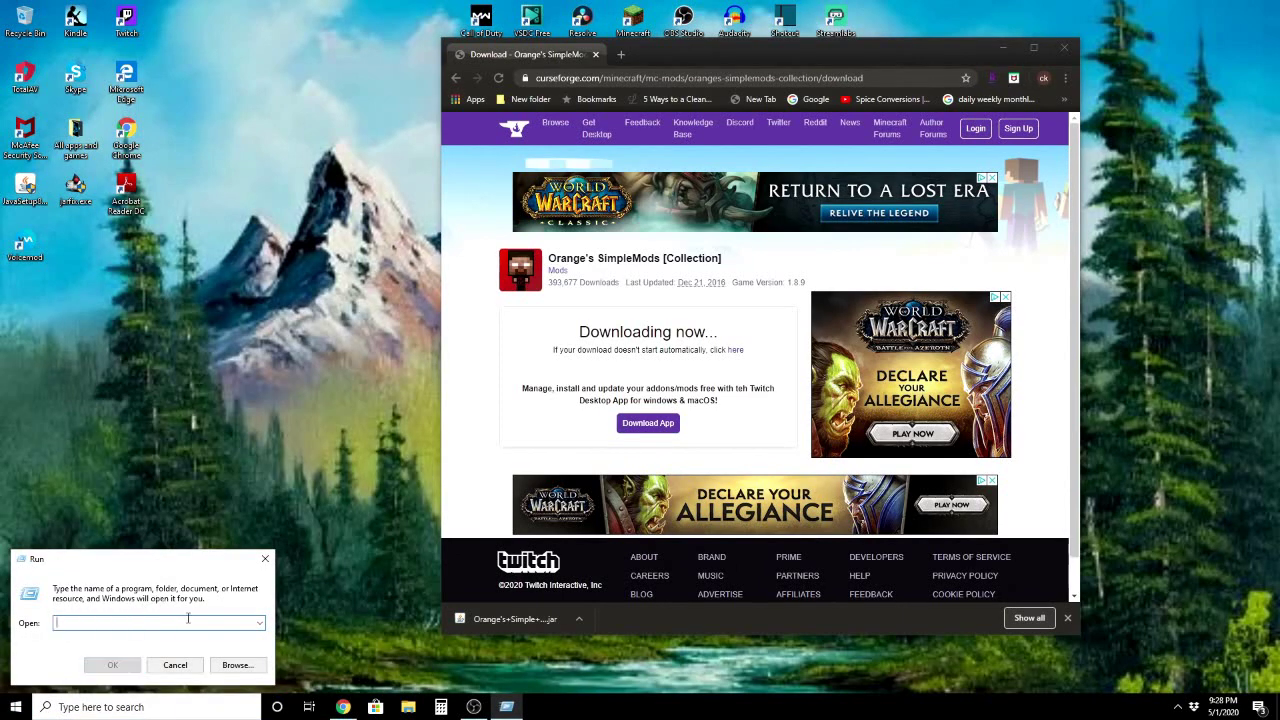
{"action": "type", "text": "%appdata%\\.minecraf"}
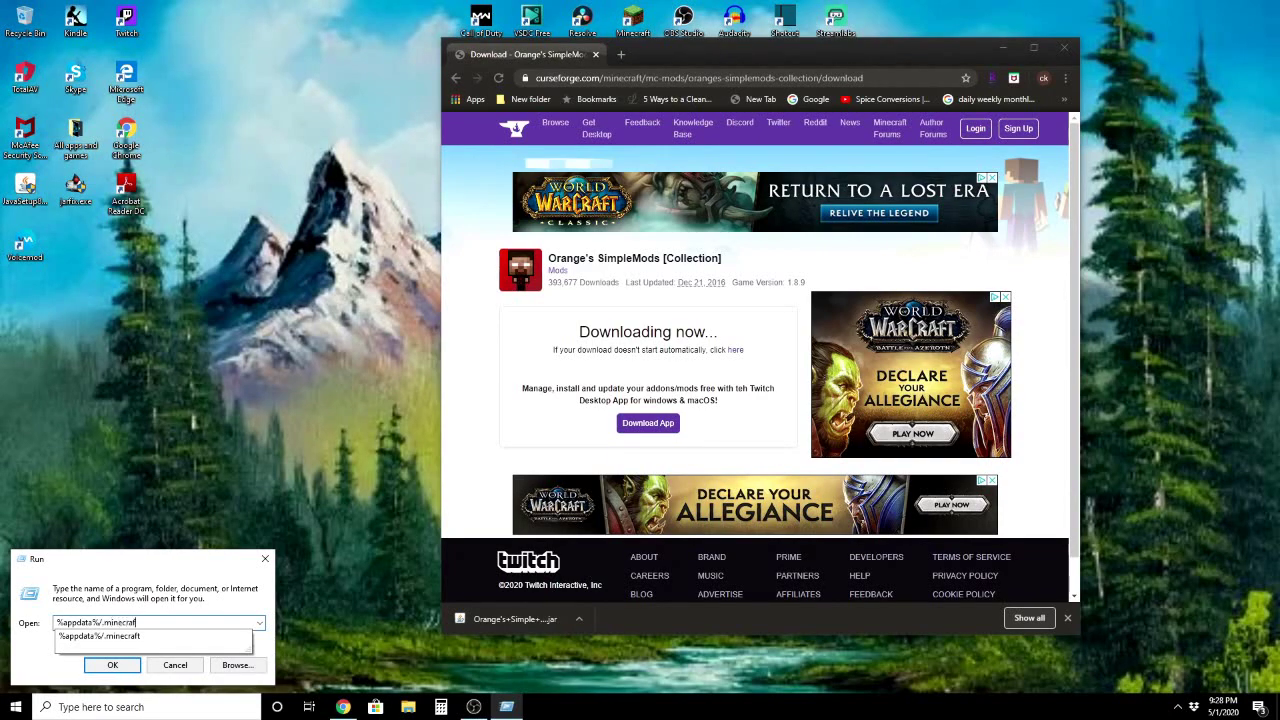
{"action": "type", "text": "t"}
{"action": "key", "text": "Return"}
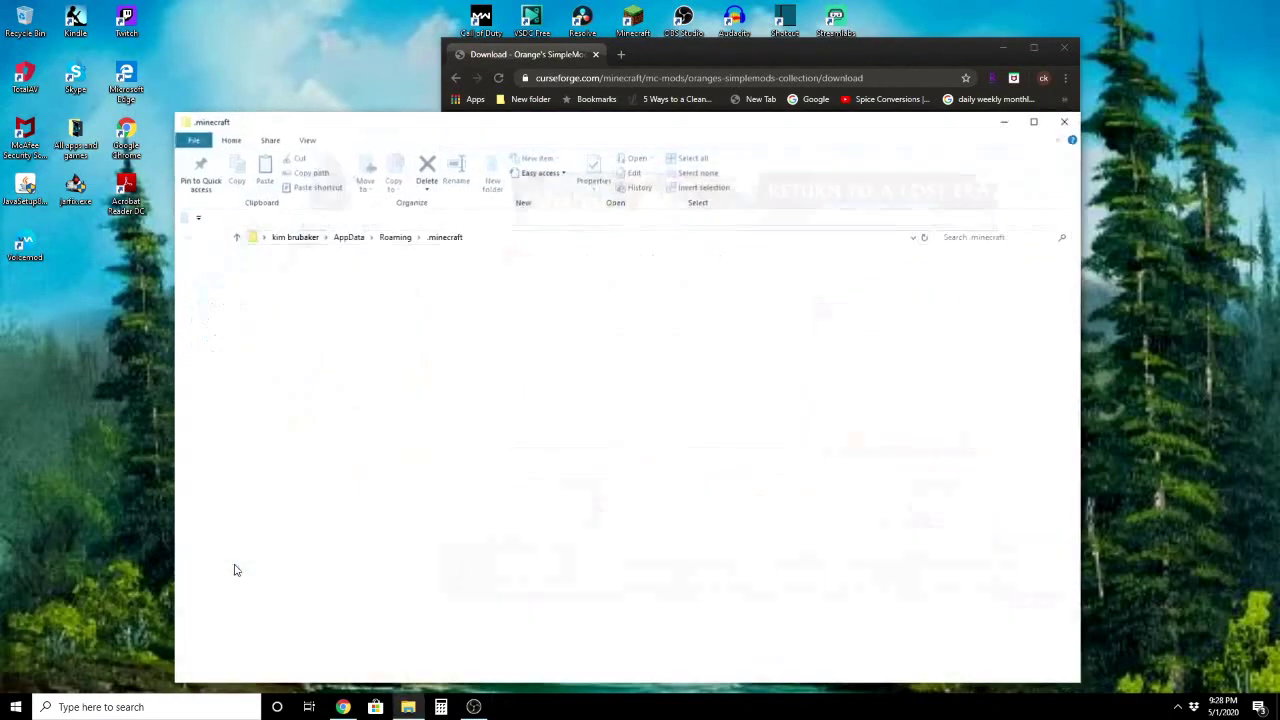
{"action": "double_click", "coordinate": [454, 128]}
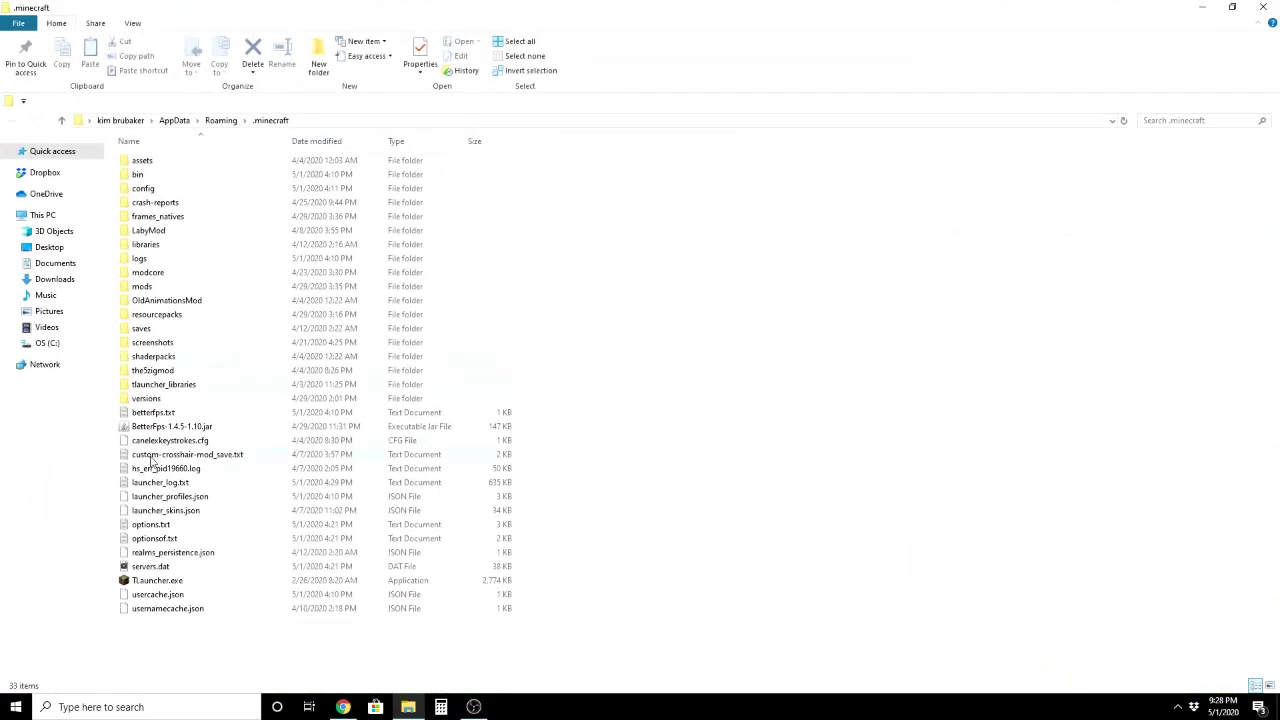
Step: Check the mods folder, return to .minecraft, and try to add a new folder there
{"action": "double_click", "coordinate": [180, 288]}
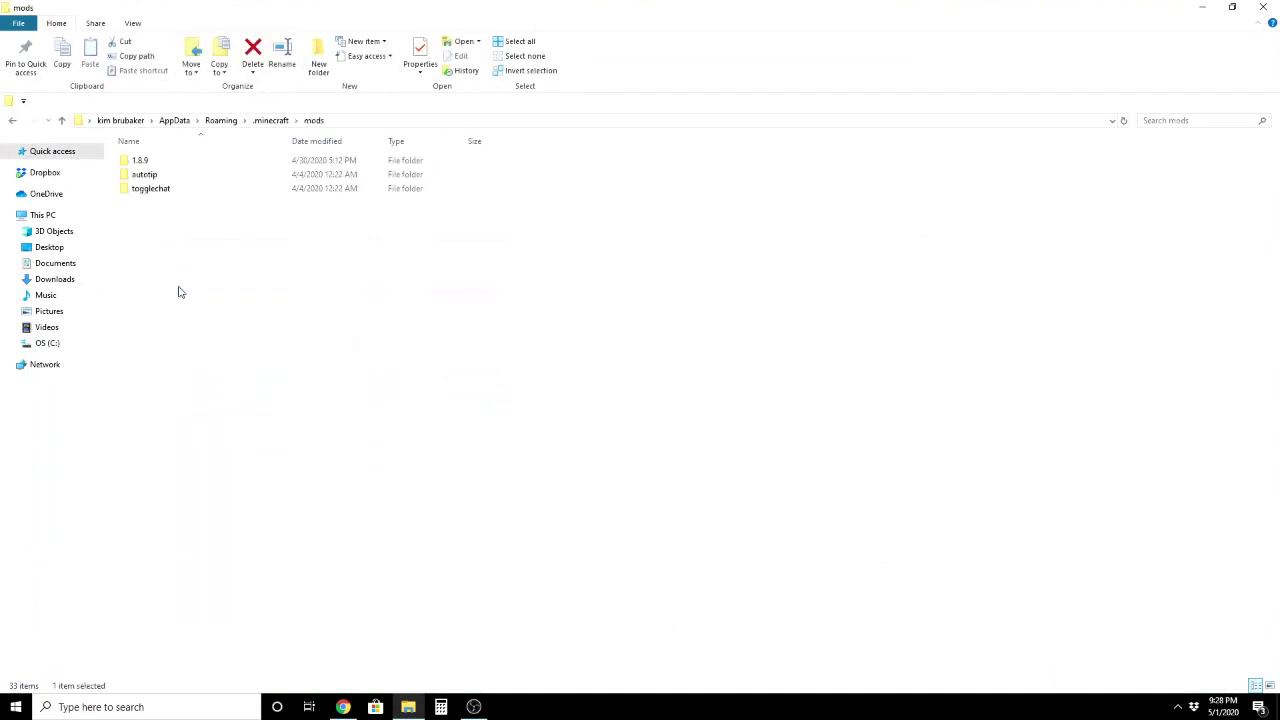
{"action": "left_click", "coordinate": [12, 120]}
{"action": "right_click", "coordinate": [600, 615]}
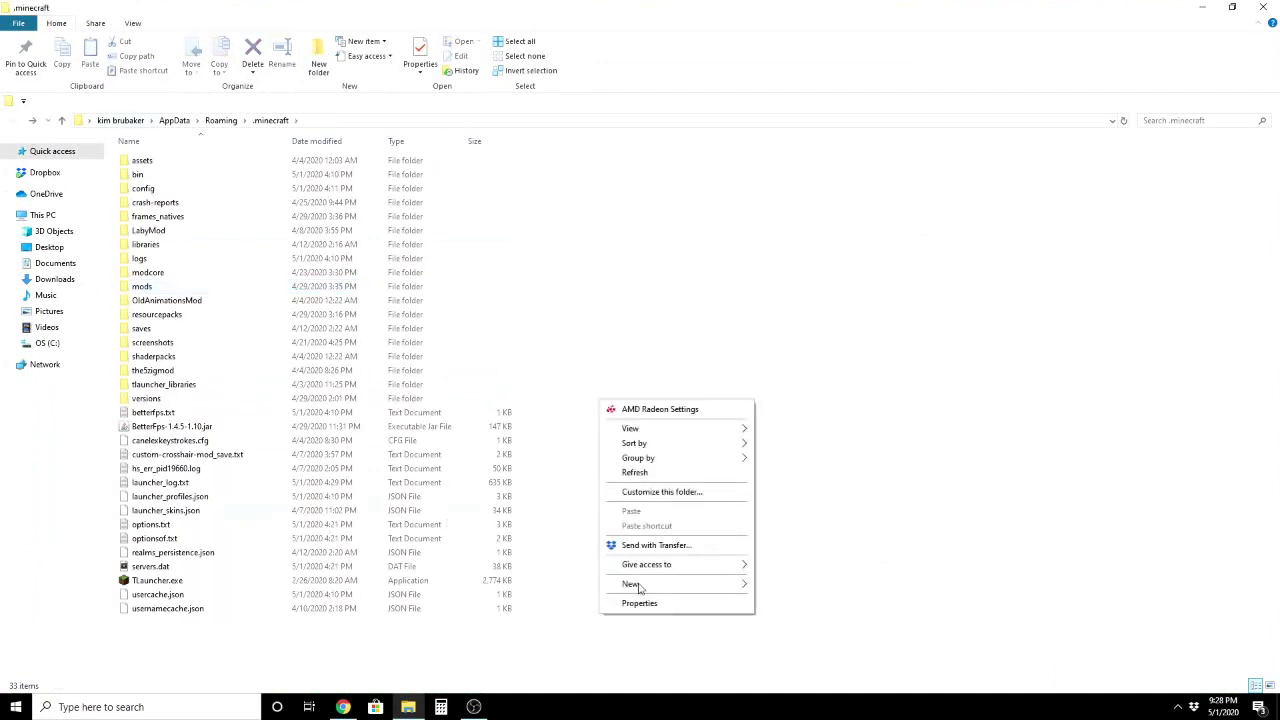
{"action": "mouse_move", "coordinate": [643, 588]}
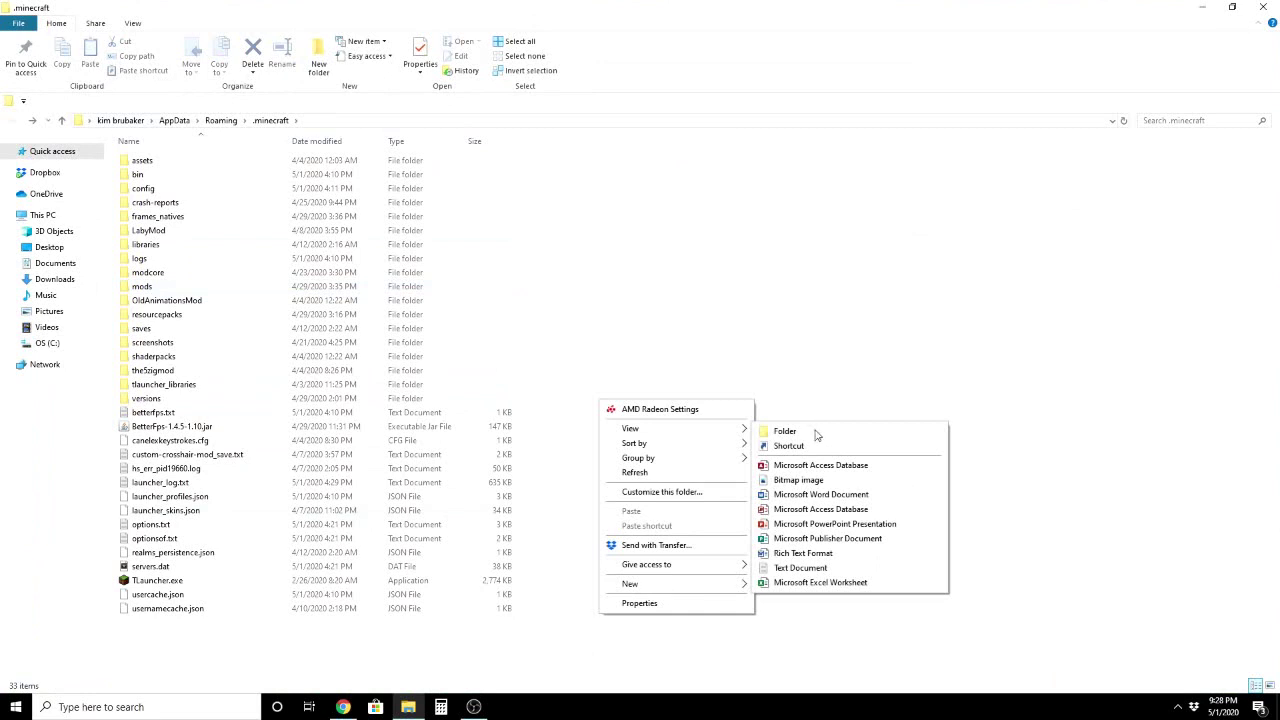
{"action": "left_click", "coordinate": [812, 435]}
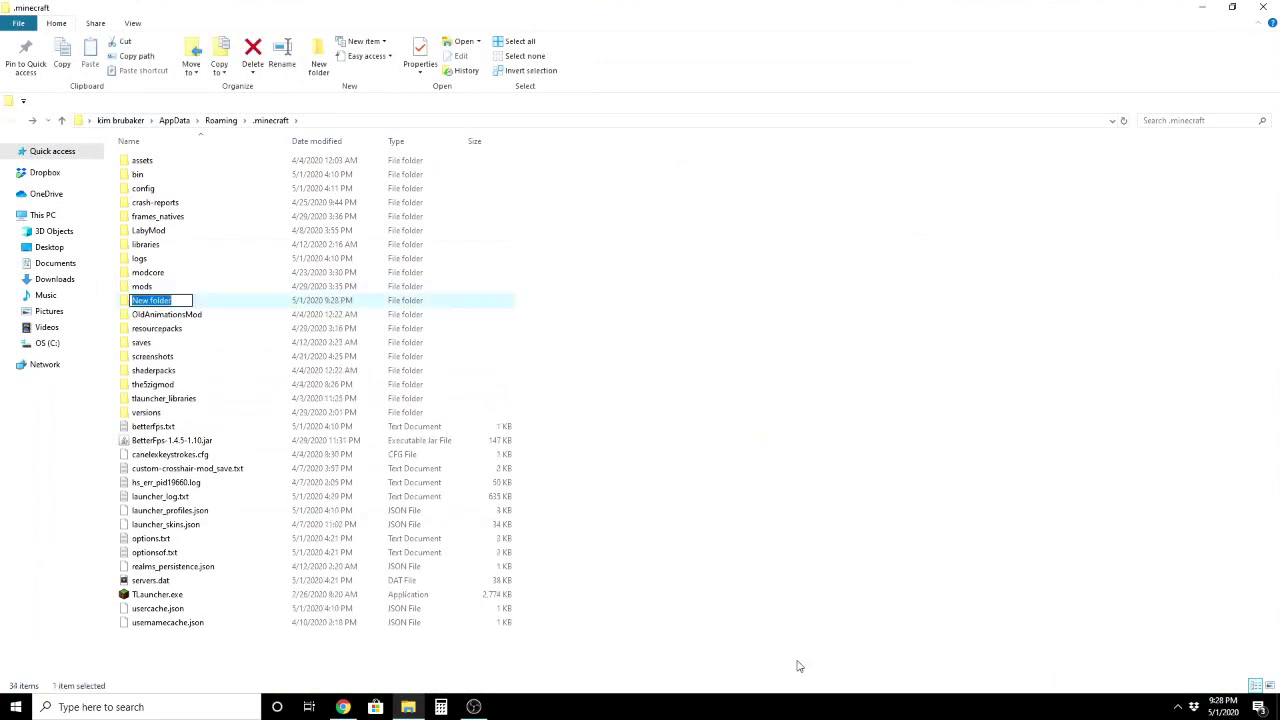
{"action": "type", "text": "mod"}
{"action": "key", "text": "BackSpace"}
{"action": "key", "text": "BackSpace"}
{"action": "key", "text": "BackSpace"}
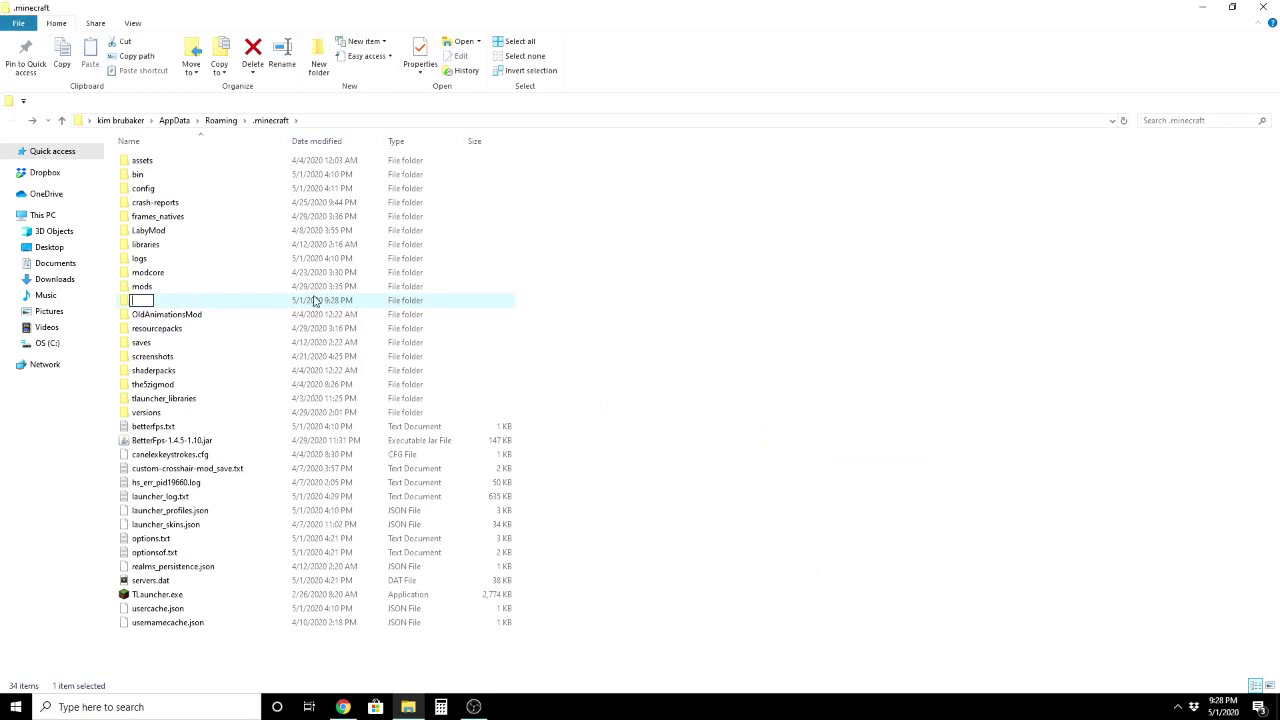
Step: Delete the new folder from .minecraft
{"action": "right_click", "coordinate": [205, 304]}
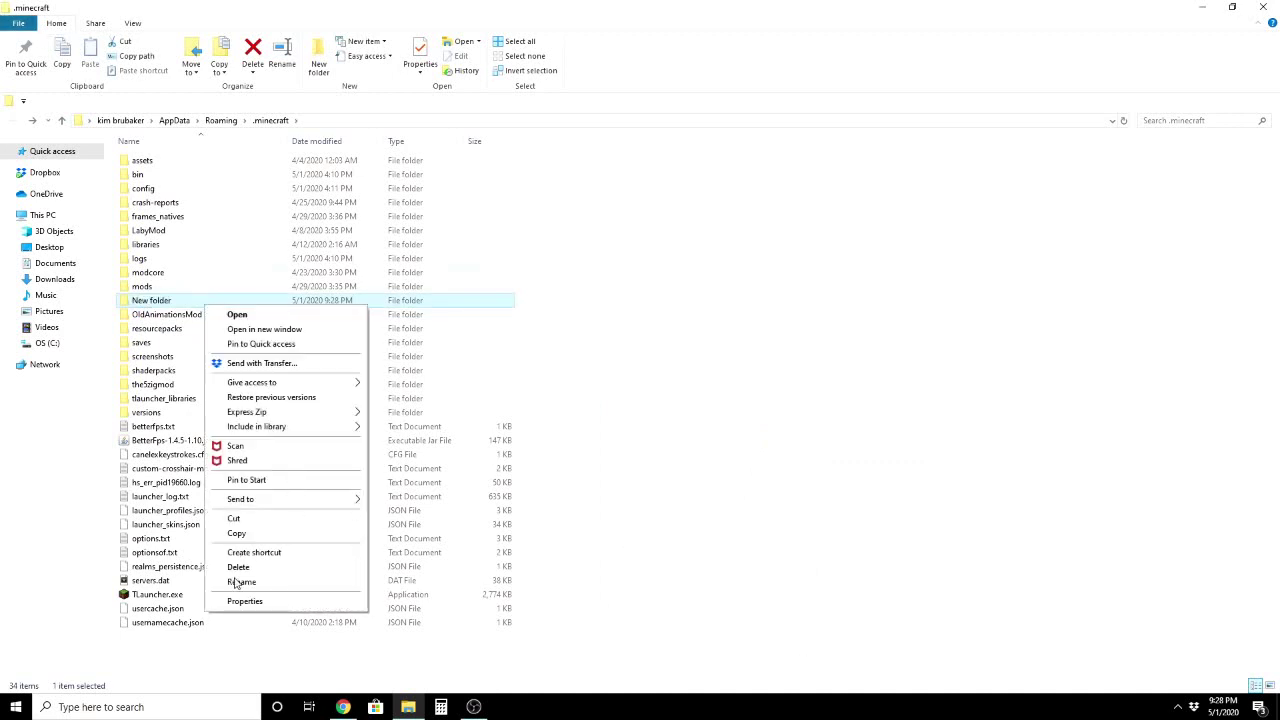
{"action": "left_click", "coordinate": [248, 567]}
{"action": "left_click", "coordinate": [690, 407]}
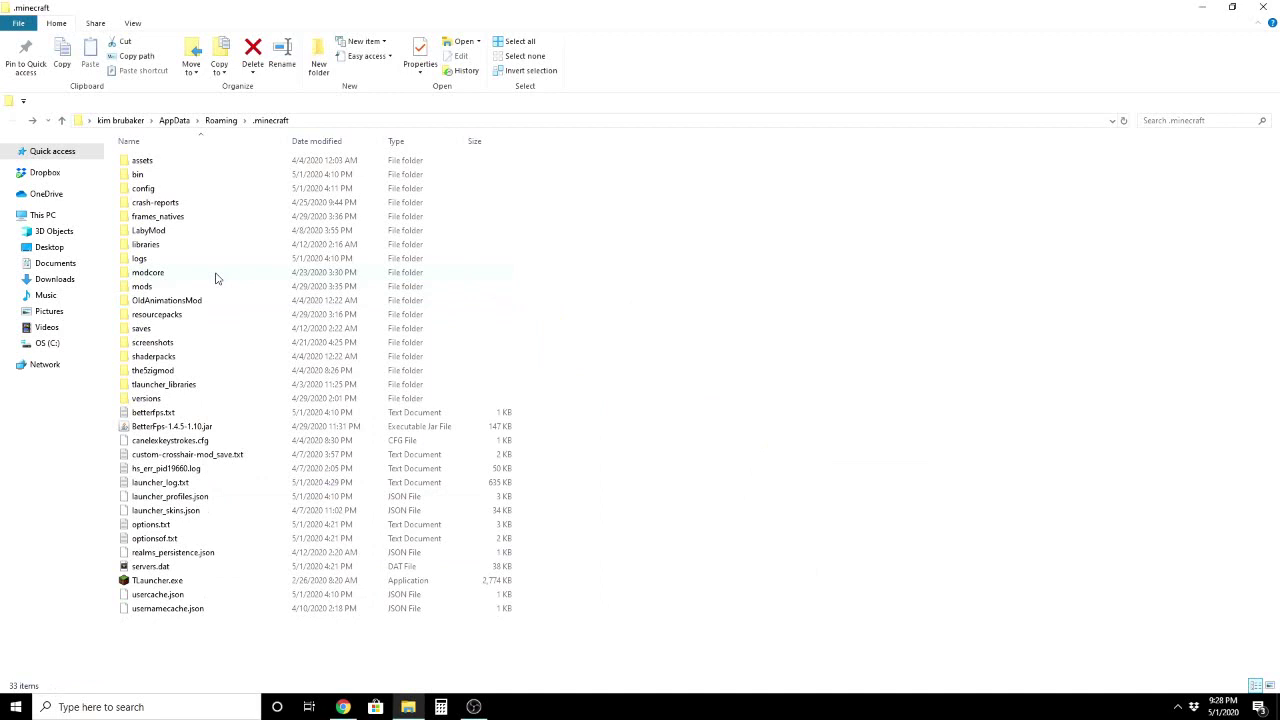
Step: Open the mods folder inside .minecraft
{"action": "double_click", "coordinate": [180, 287]}
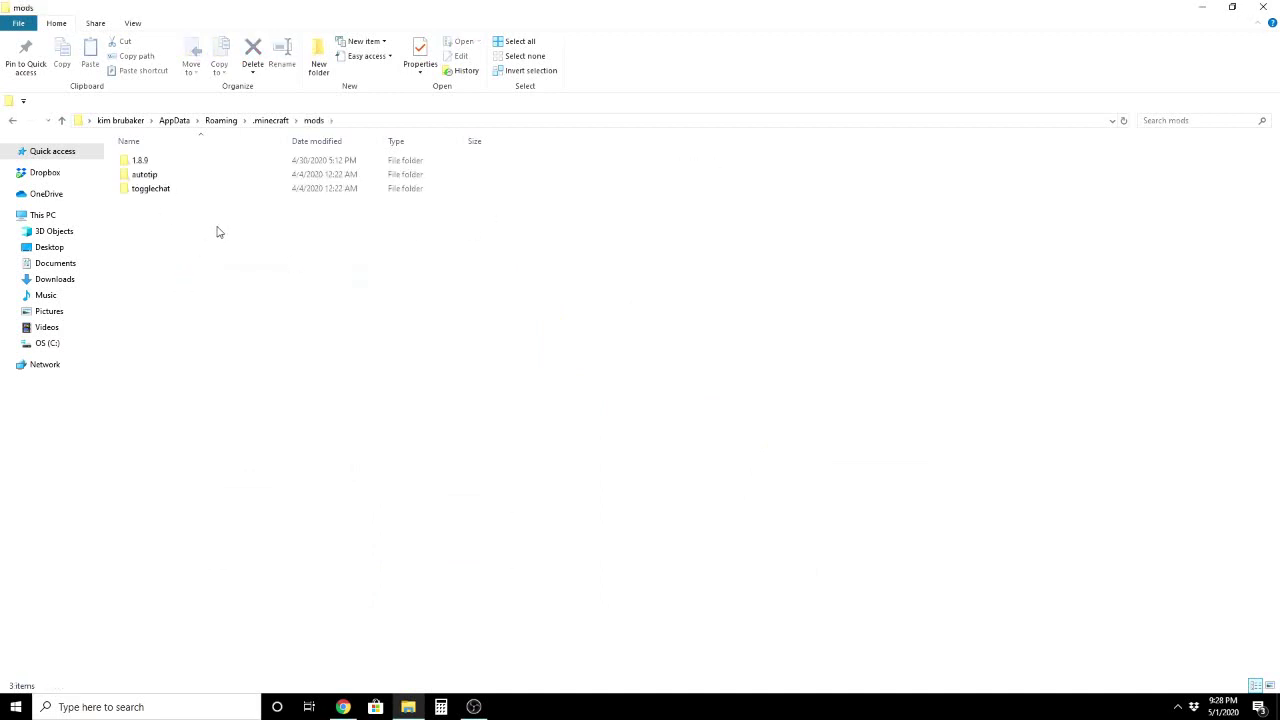
{"action": "right_click", "coordinate": [257, 284]}
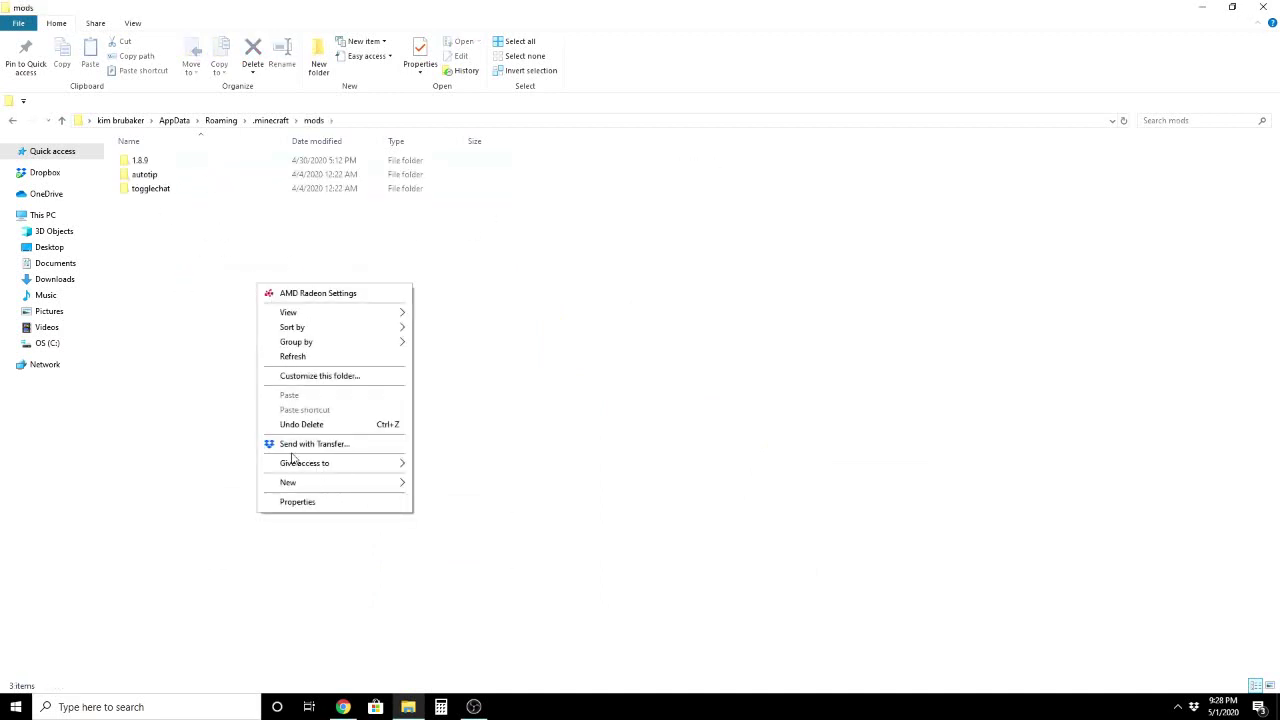
{"action": "mouse_move", "coordinate": [322, 484]}
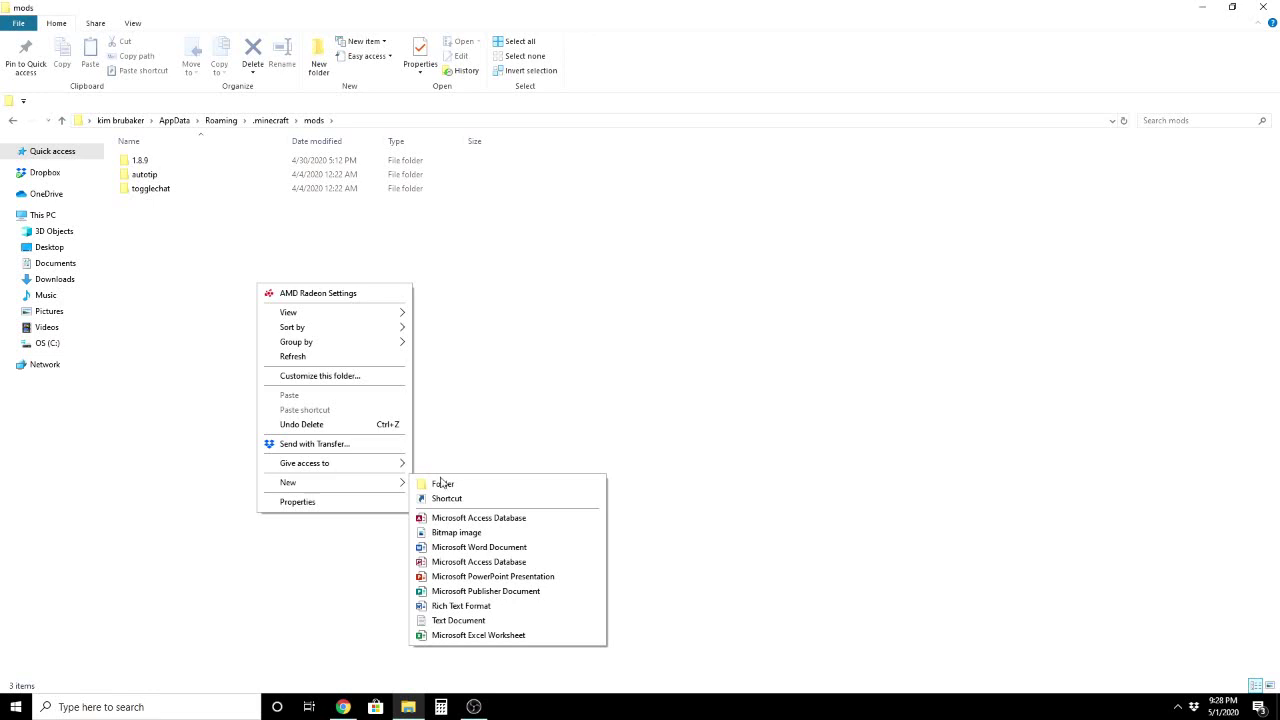
{"action": "key", "text": "Escape"}
{"action": "key", "text": "Escape"}
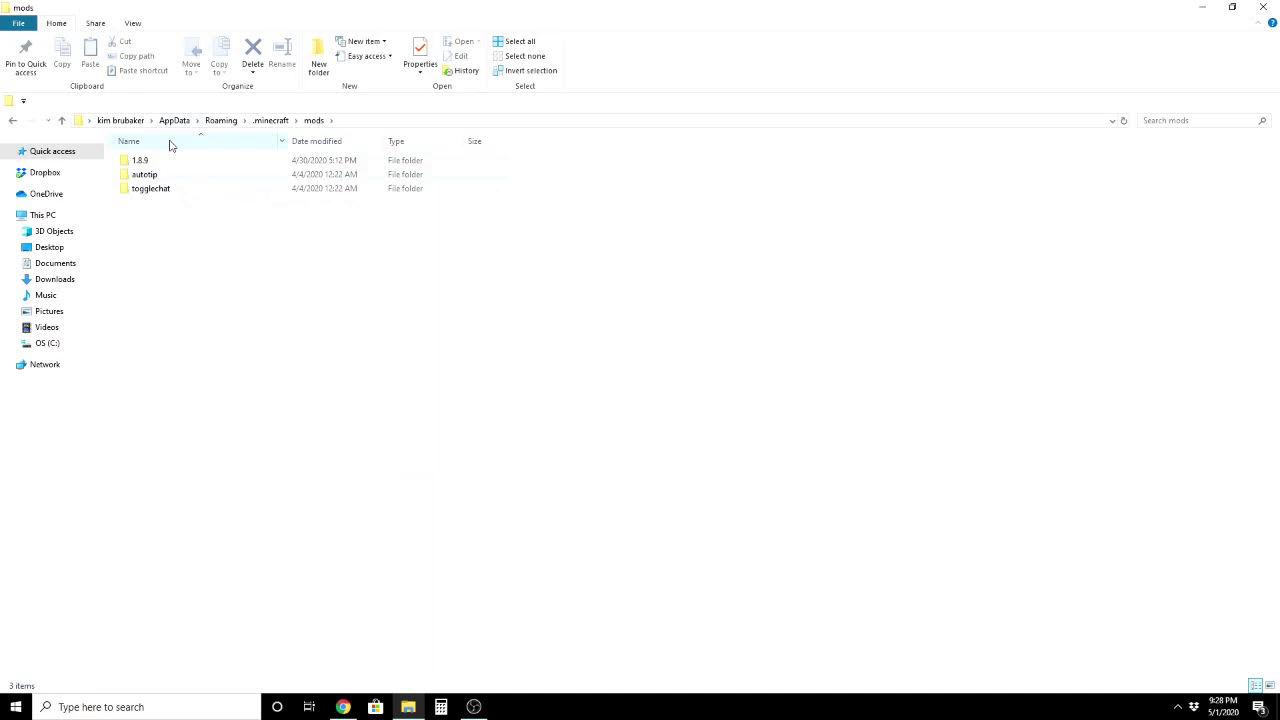
Step: Create a new folder inside the mods folder
{"action": "right_click", "coordinate": [263, 324]}
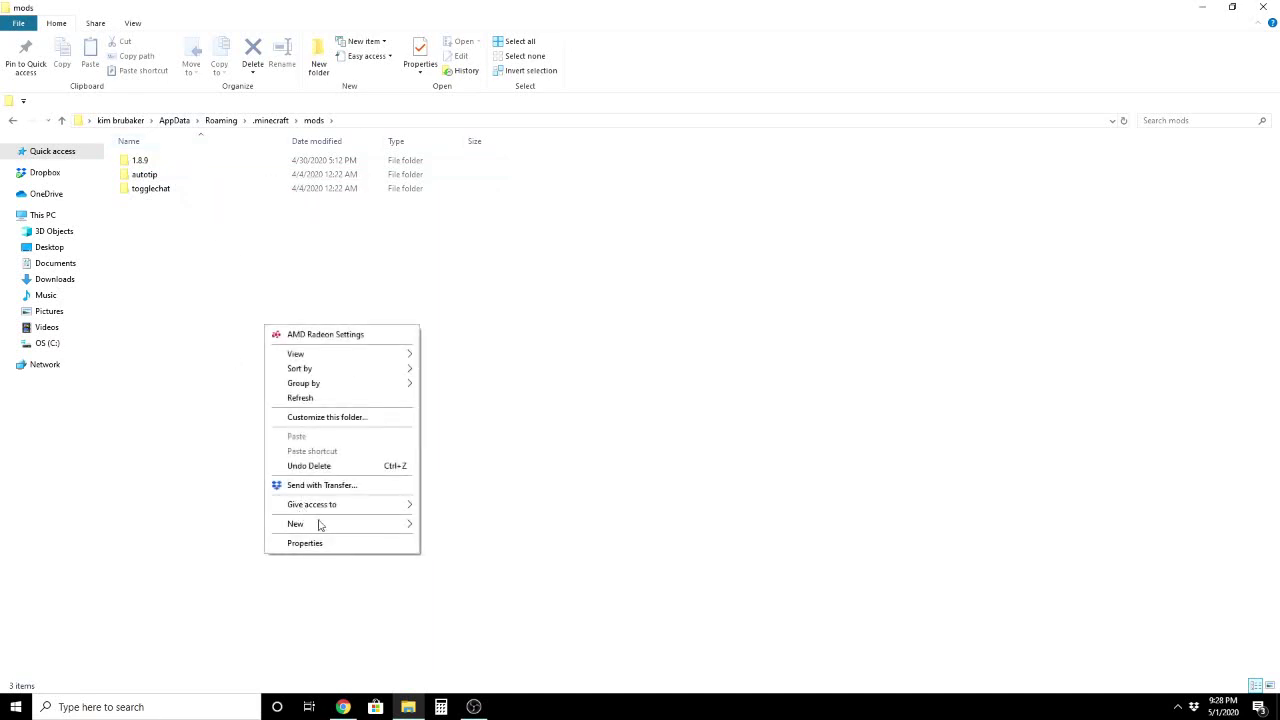
{"action": "mouse_move", "coordinate": [336, 527]}
{"action": "left_click", "coordinate": [460, 527]}
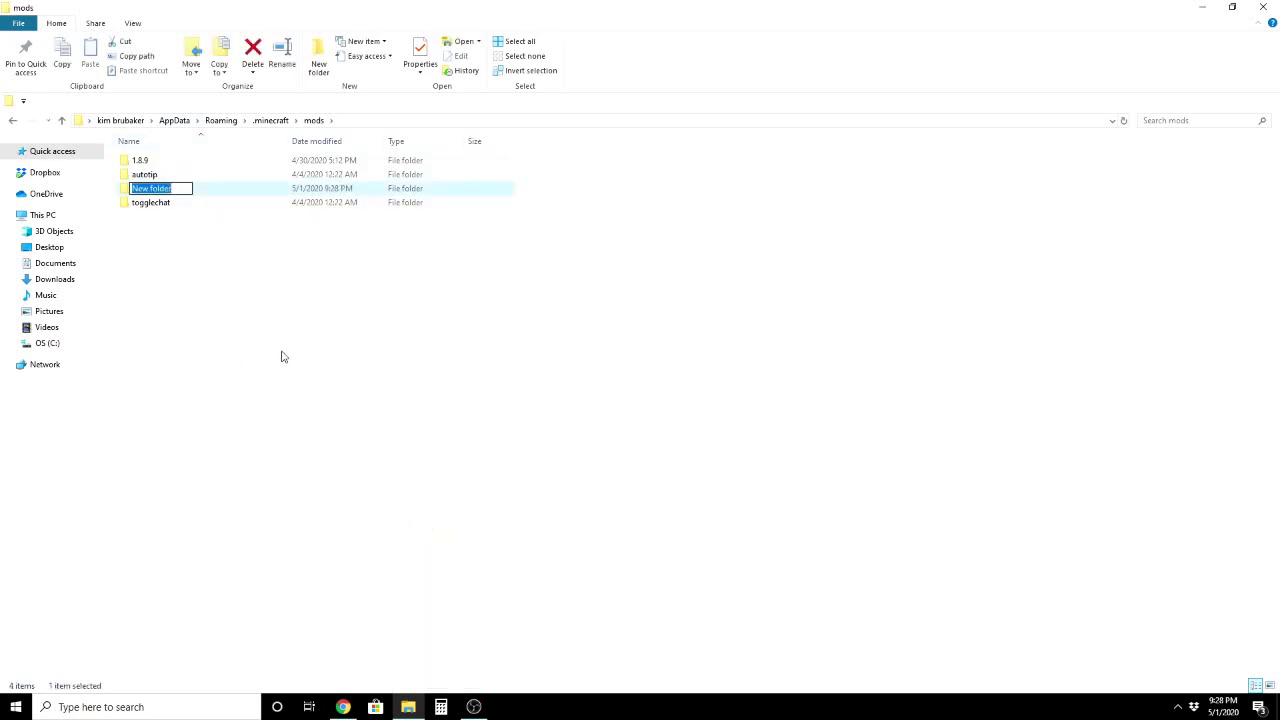
{"action": "type", "text": "1"}
Step: Delete the new folder from the mods folder
{"action": "left_click", "coordinate": [215, 194]}
{"action": "right_click", "coordinate": [216, 190]}
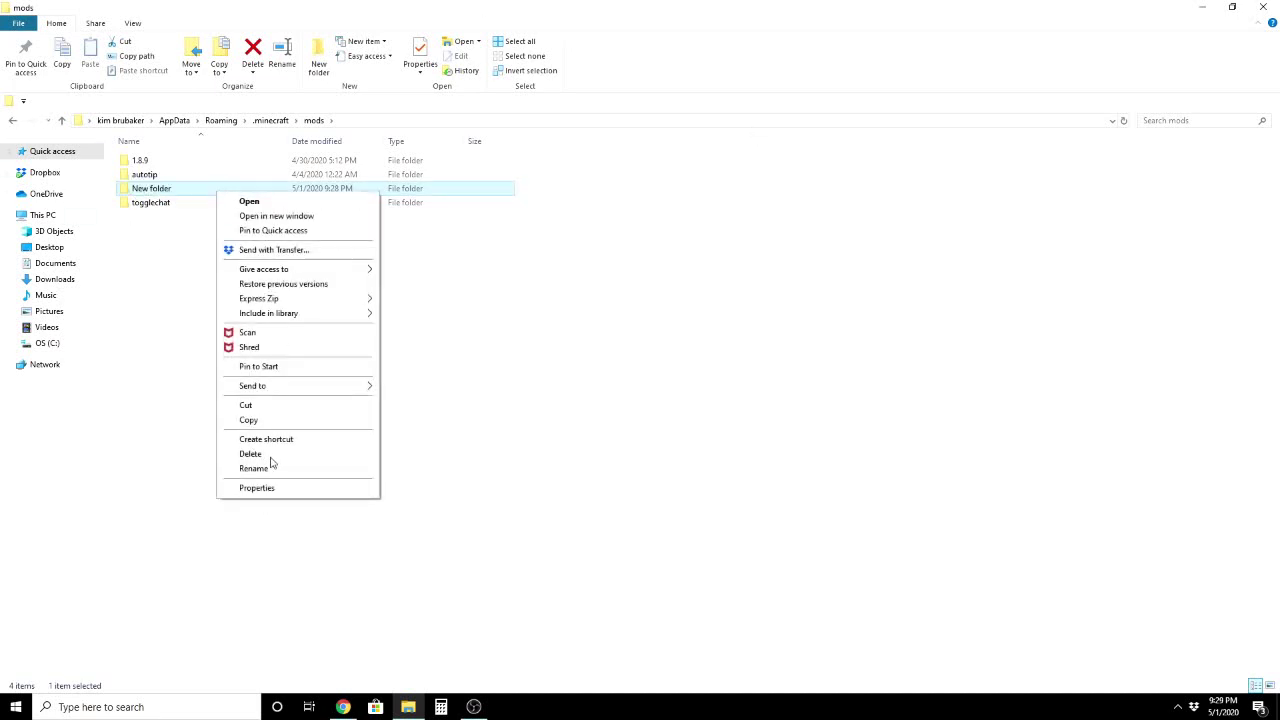
{"action": "left_click", "coordinate": [262, 455]}
{"action": "left_click", "coordinate": [681, 410]}
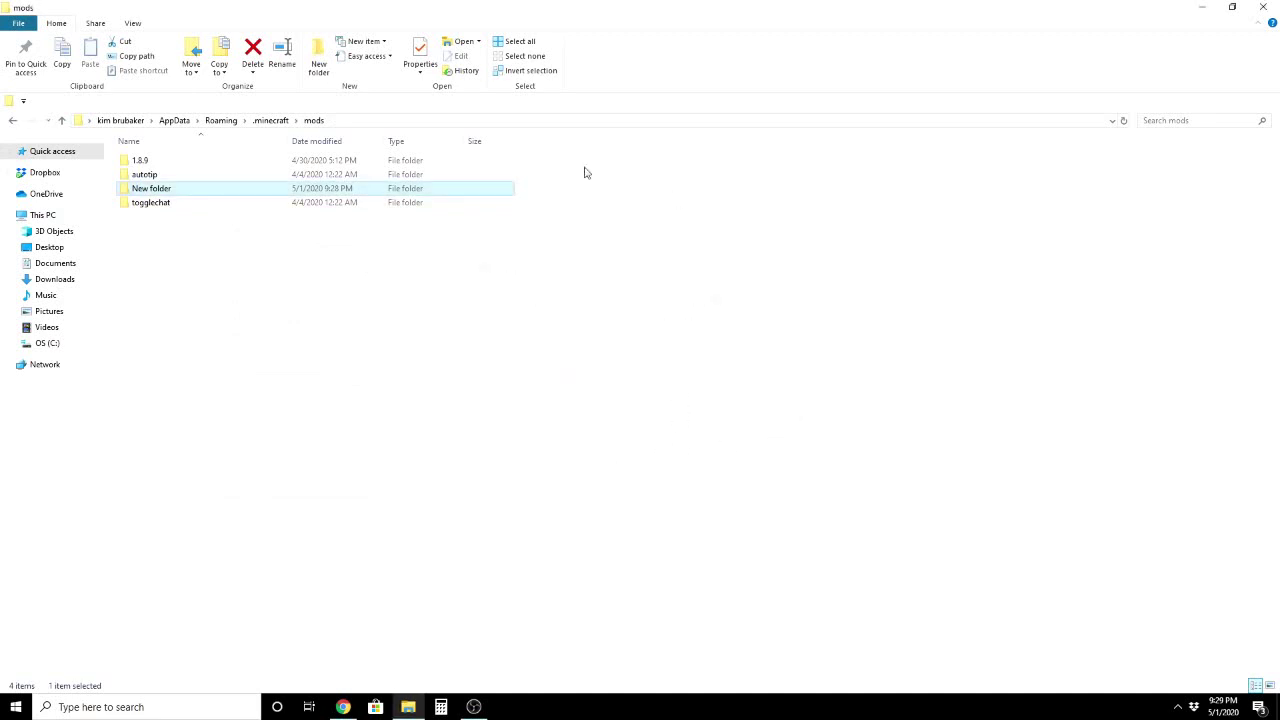
Step: Open the 1.8.9 mods folder and arrange its window side by side with the CurseForge download page
{"action": "double_click", "coordinate": [188, 162]}
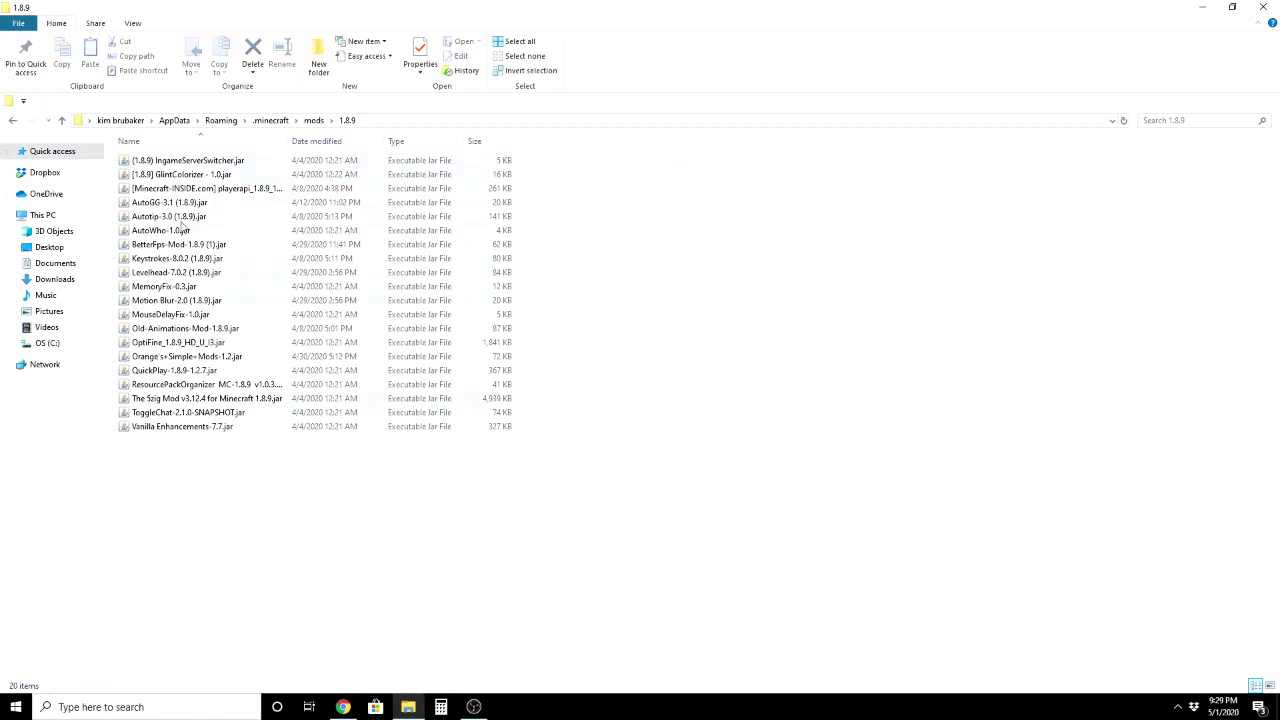
{"action": "left_click_drag", "start_coordinate": [466, 6], "coordinate": [1, 540]}
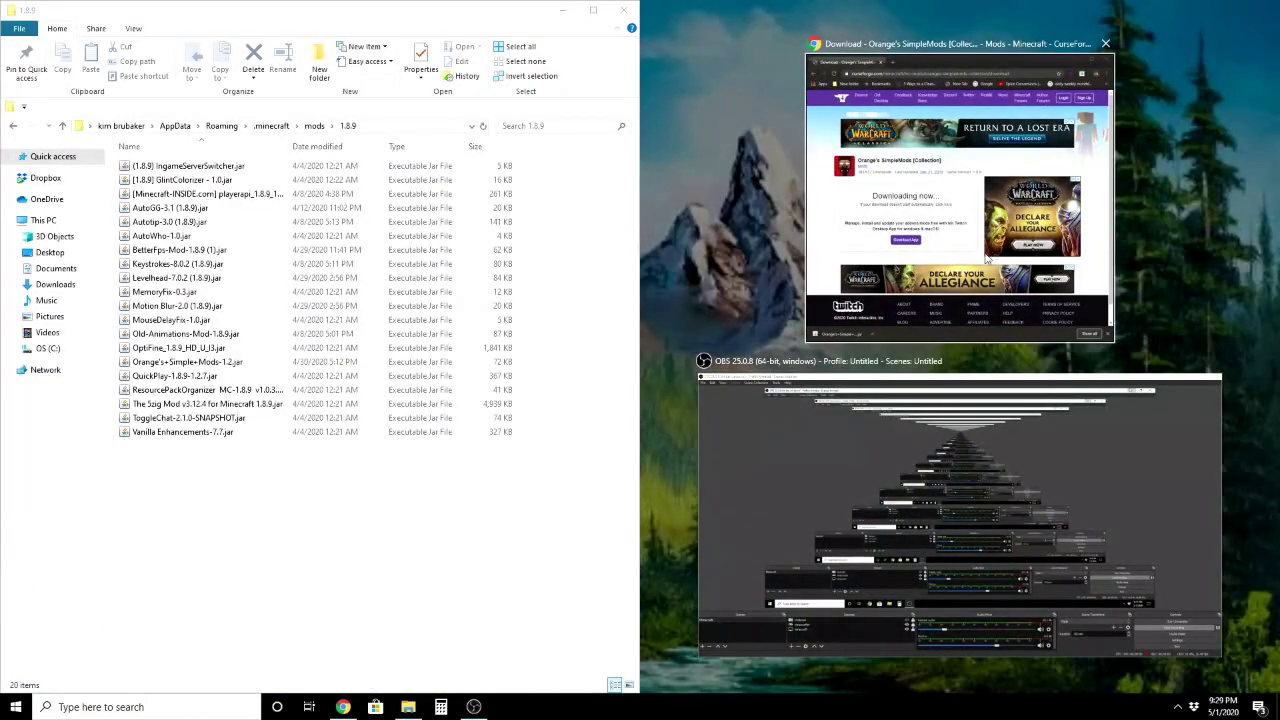
{"action": "left_click", "coordinate": [987, 259]}
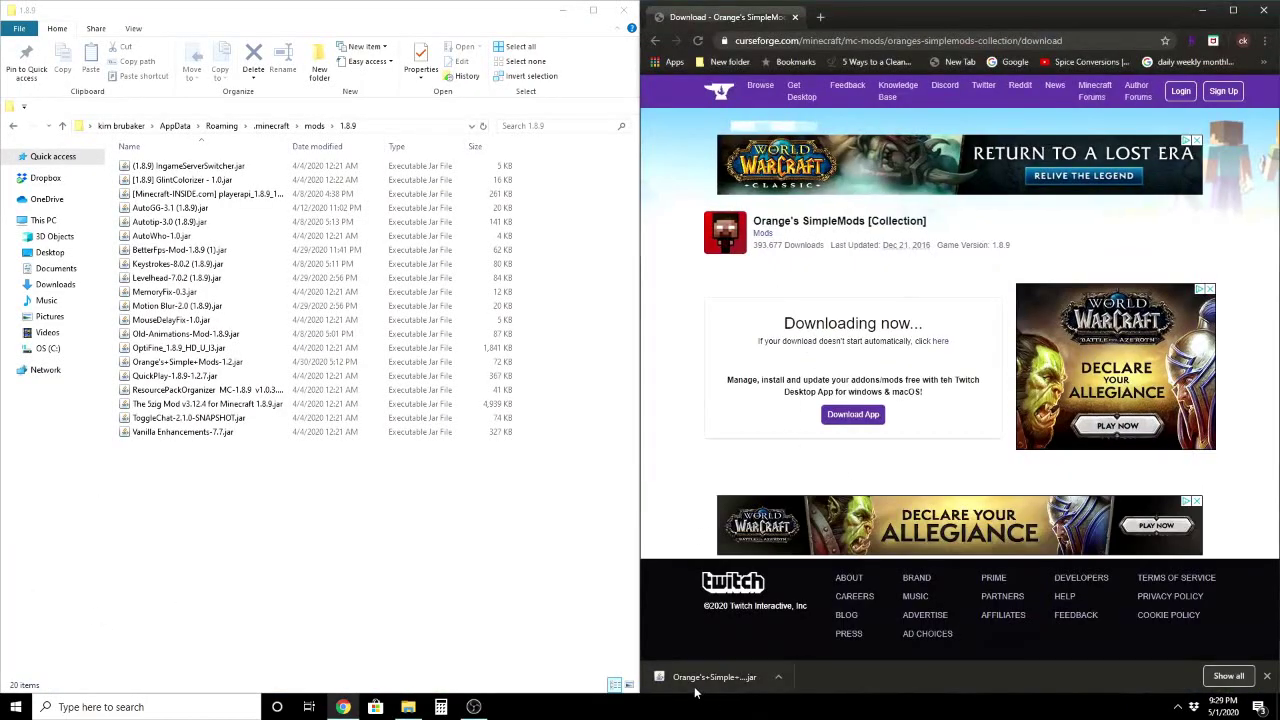
Step: Minimize the folder window, place the downloaded Orange's Simple Mods jar on the desktop, and close the browser
{"action": "left_click_drag", "start_coordinate": [705, 677], "coordinate": [745, 695]}
{"action": "left_click", "coordinate": [565, 12]}
{"action": "left_click_drag", "start_coordinate": [975, 30], "coordinate": [812, 118]}
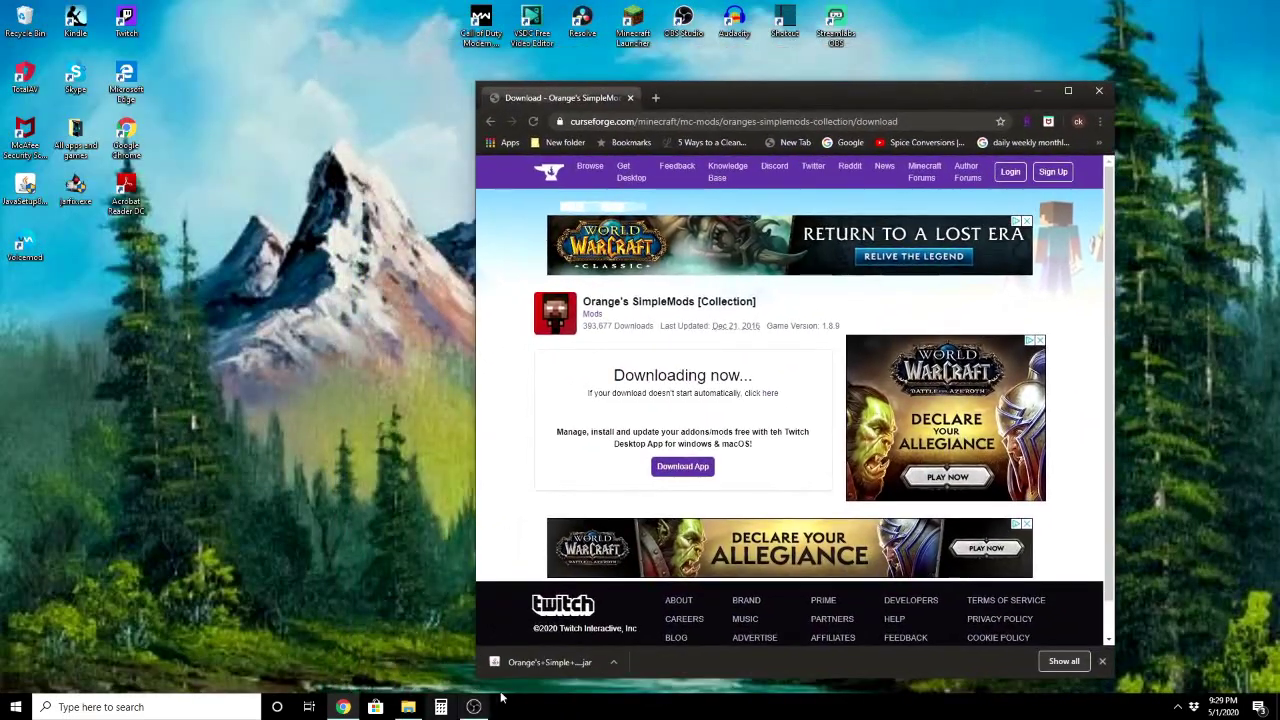
{"action": "left_click_drag", "start_coordinate": [516, 668], "coordinate": [316, 516]}
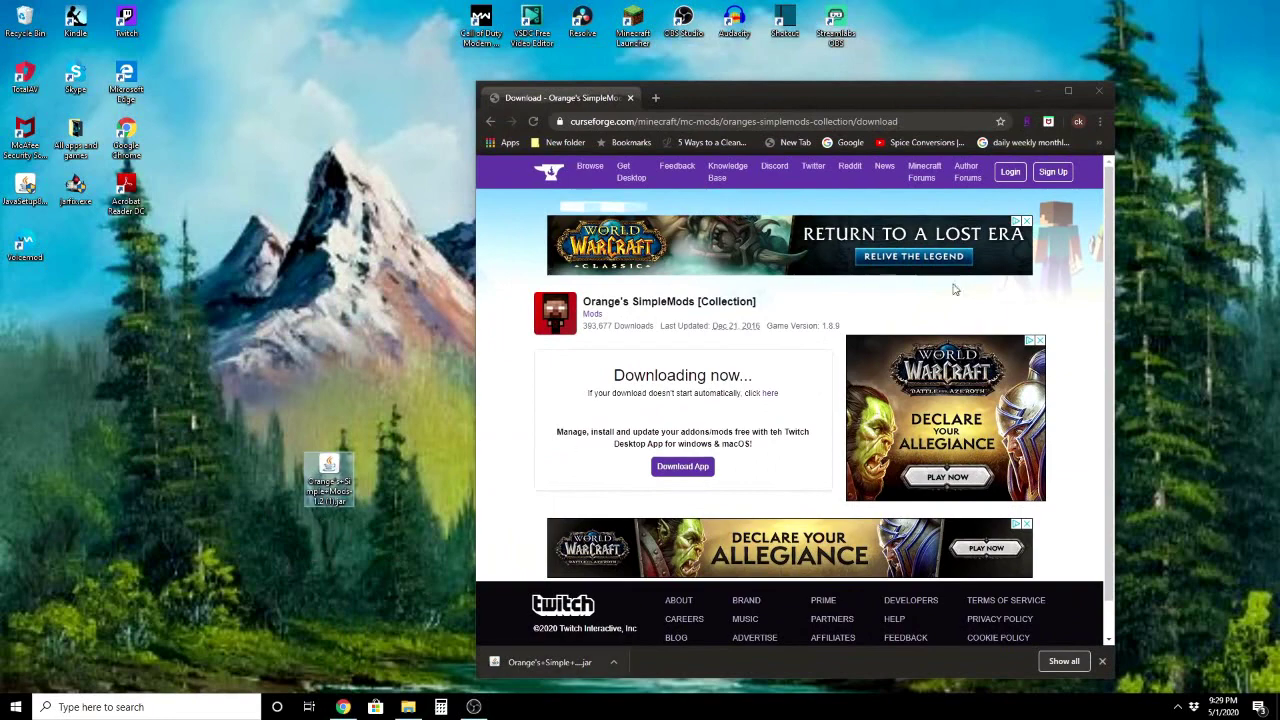
{"action": "left_click", "coordinate": [1099, 90]}
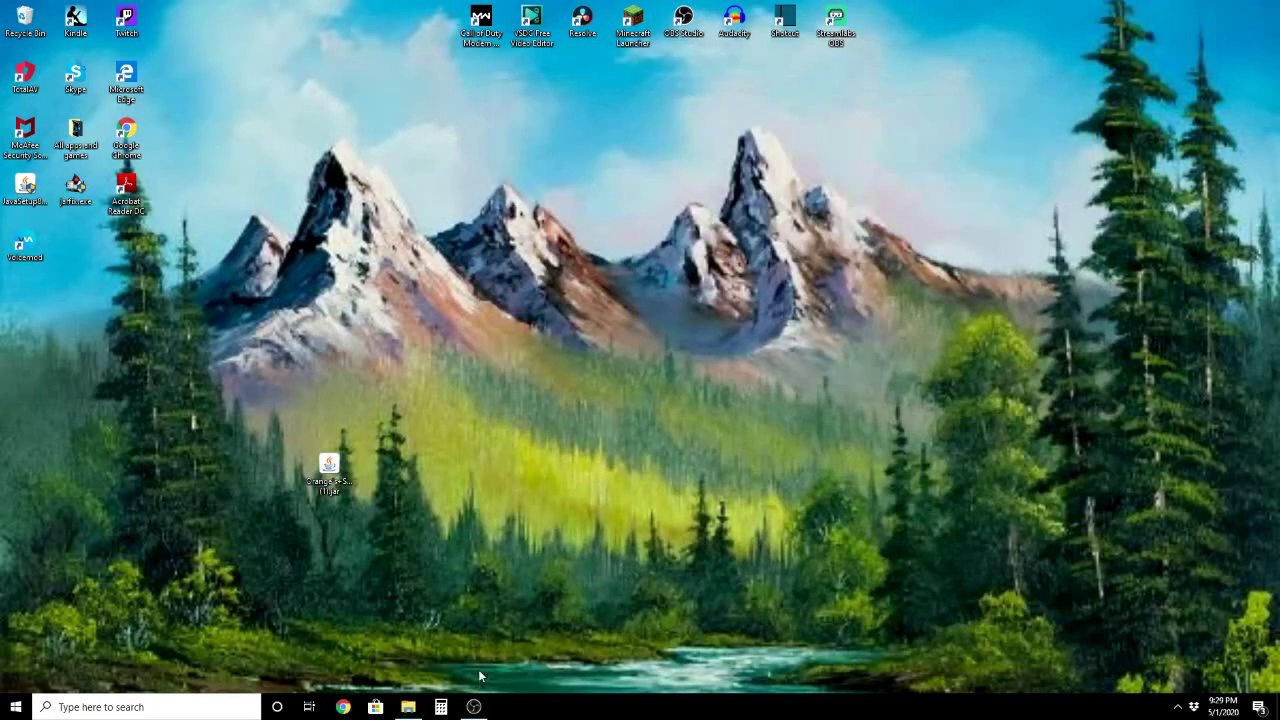
Step: Bring back the 1.8.9 folder window and dock it on half of the screen so the desktop jar is reachable
{"action": "left_click", "coordinate": [408, 707]}
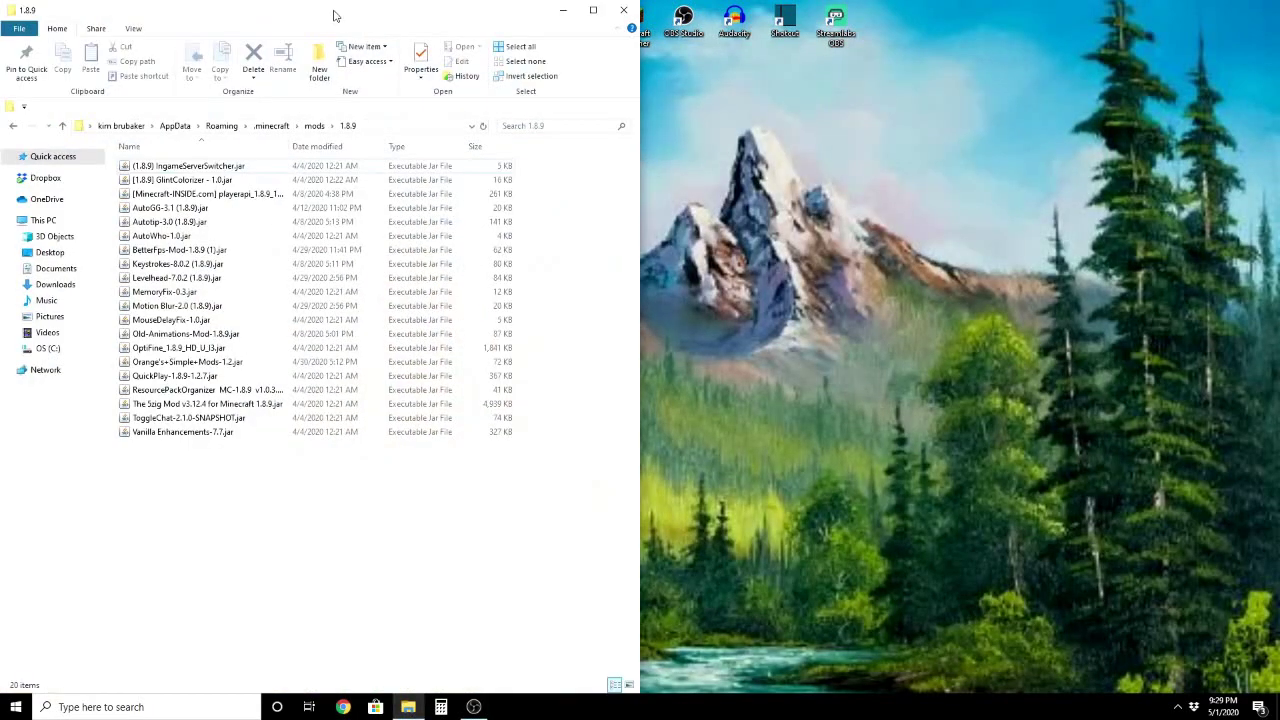
{"action": "left_click_drag", "start_coordinate": [335, 15], "coordinate": [1279, 15]}
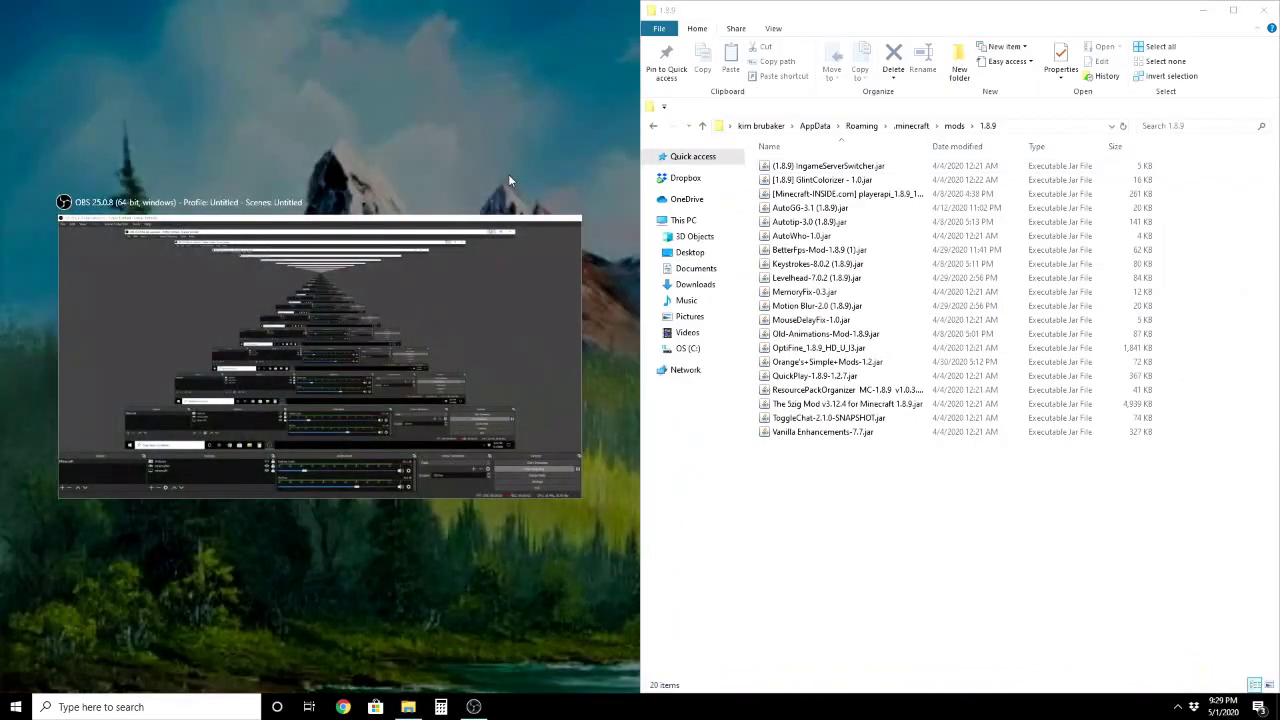
{"action": "left_click", "coordinate": [508, 180]}
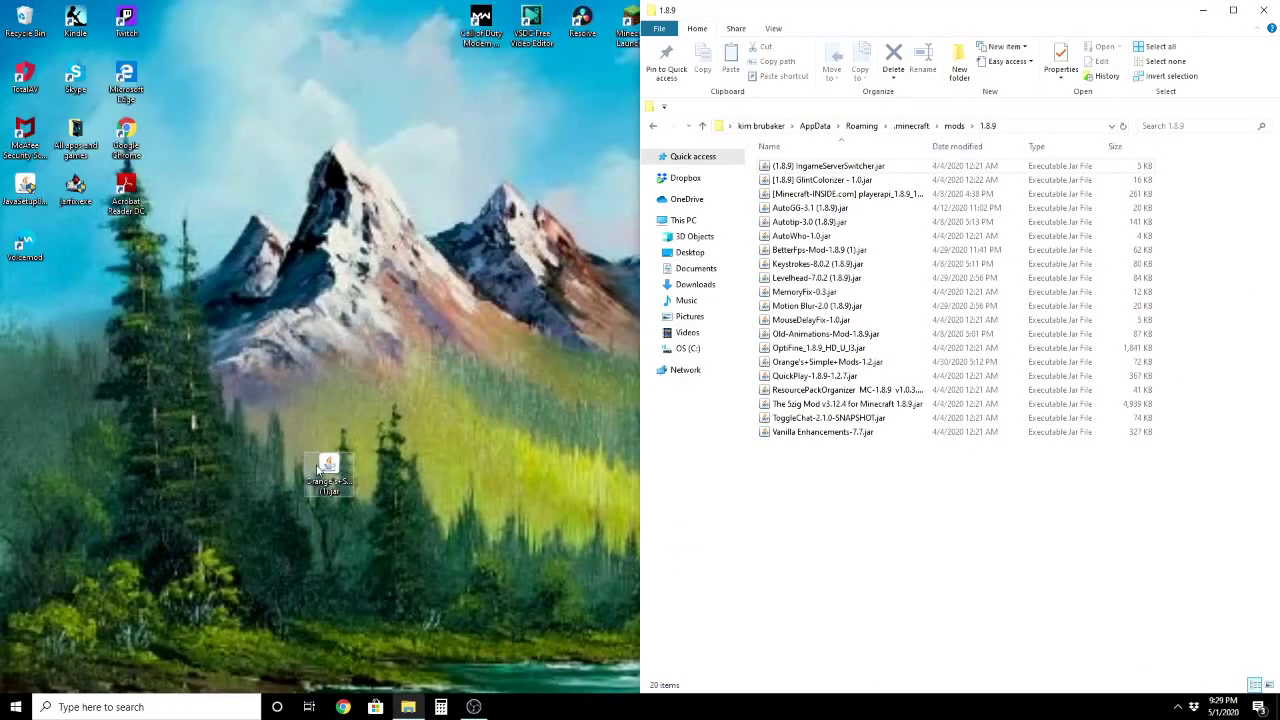
Step: Move the duplicate Orange's Simple Mods jar from the desktop to the Recycle Bin and empty the bin
{"action": "left_click", "coordinate": [337, 478]}
{"action": "left_click_drag", "start_coordinate": [337, 478], "coordinate": [22, 19]}
{"action": "right_click", "coordinate": [20, 19]}
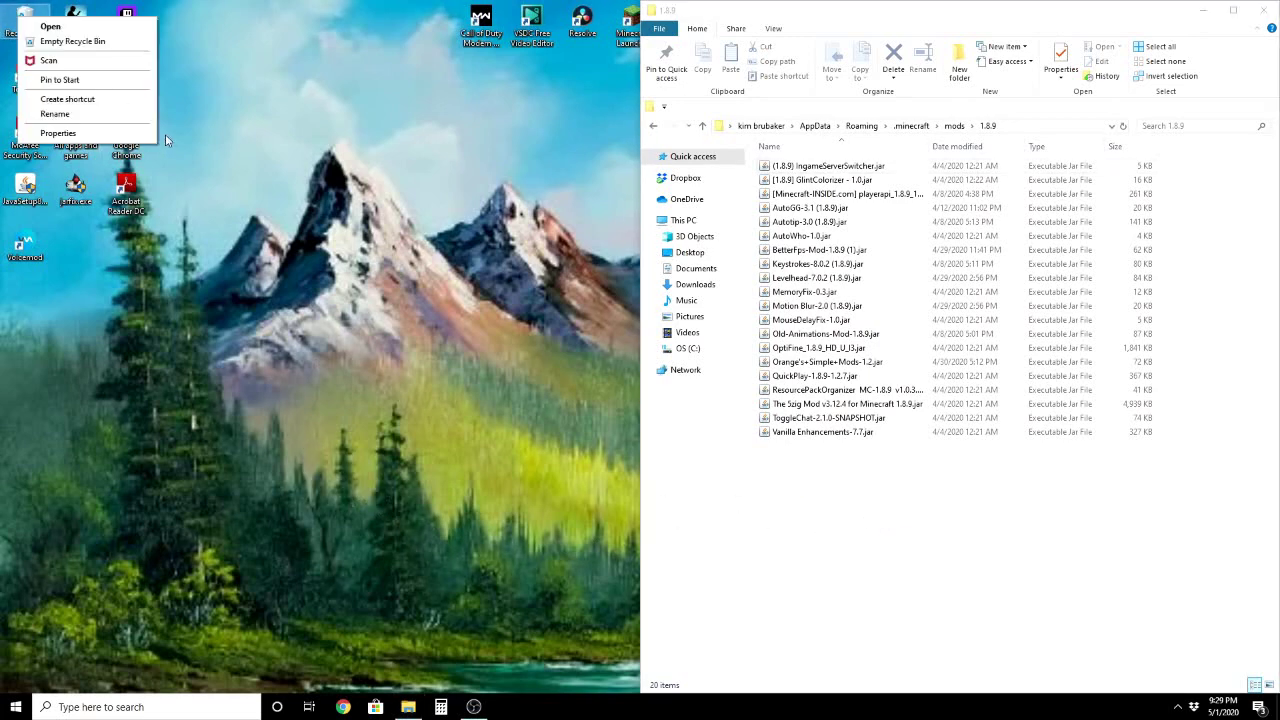
{"action": "left_click", "coordinate": [63, 42]}
{"action": "left_click", "coordinate": [688, 362]}
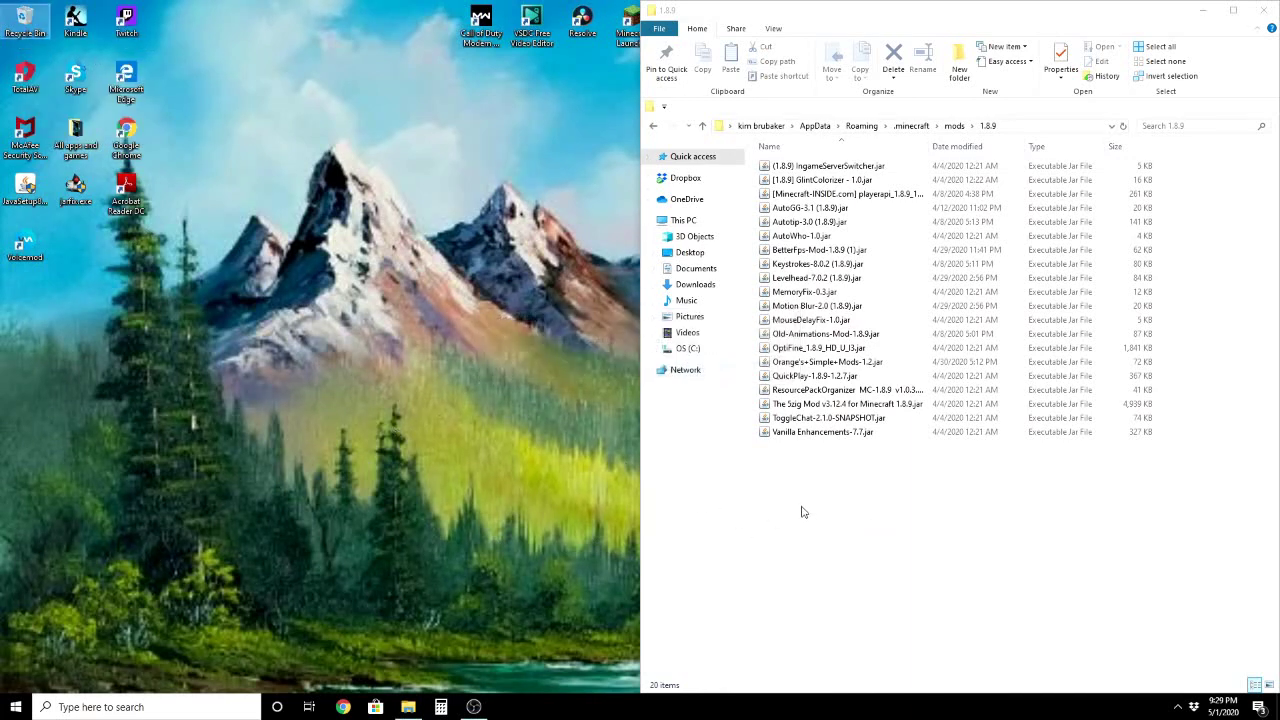
Step: Close the 1.8.9 folder window and start Minecraft from the launcher with the forge 1.8.9 installation
{"action": "left_click", "coordinate": [1263, 9]}
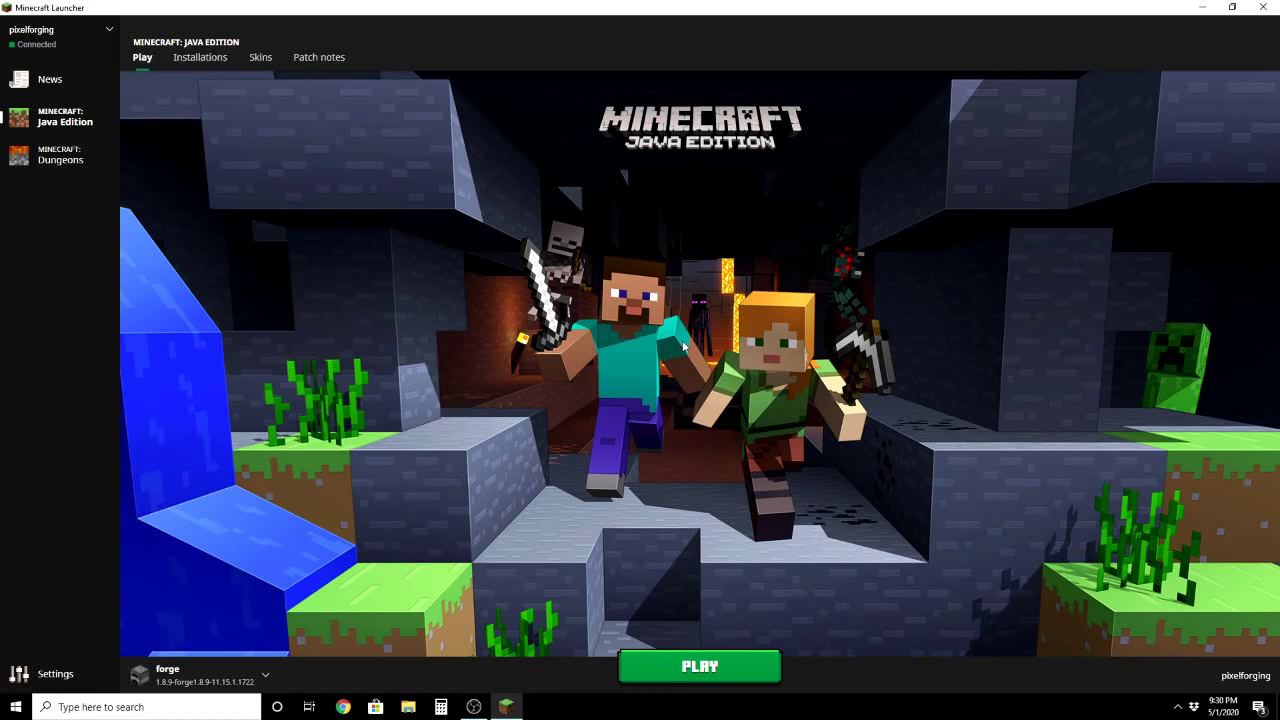
{"action": "left_click", "coordinate": [685, 666]}
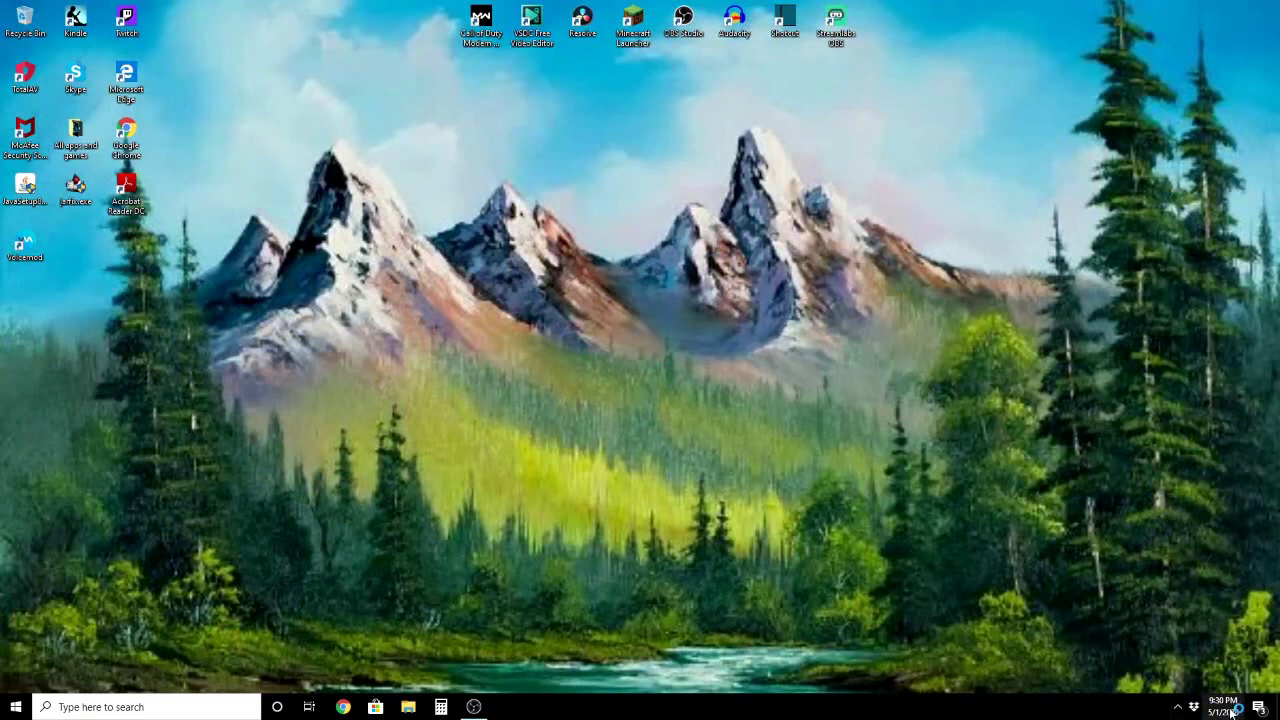
{"action": "left_click", "coordinate": [1179, 708]}
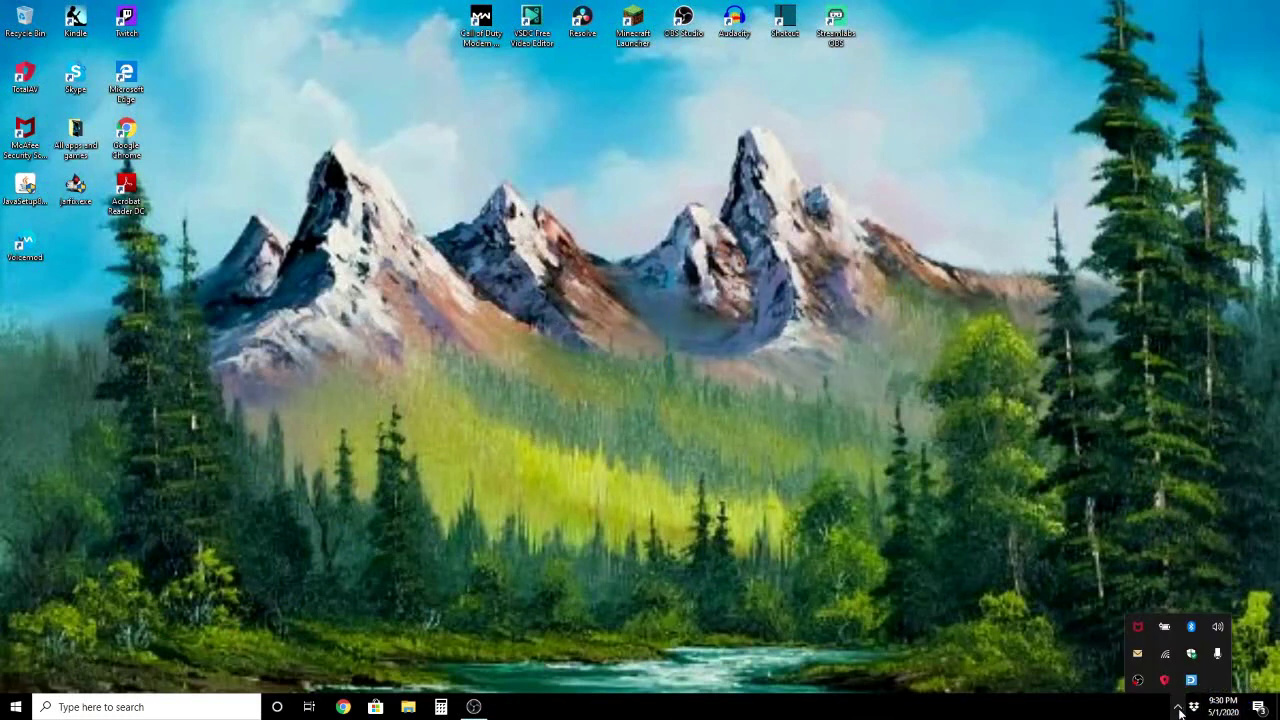
{"action": "left_click", "coordinate": [1179, 708]}
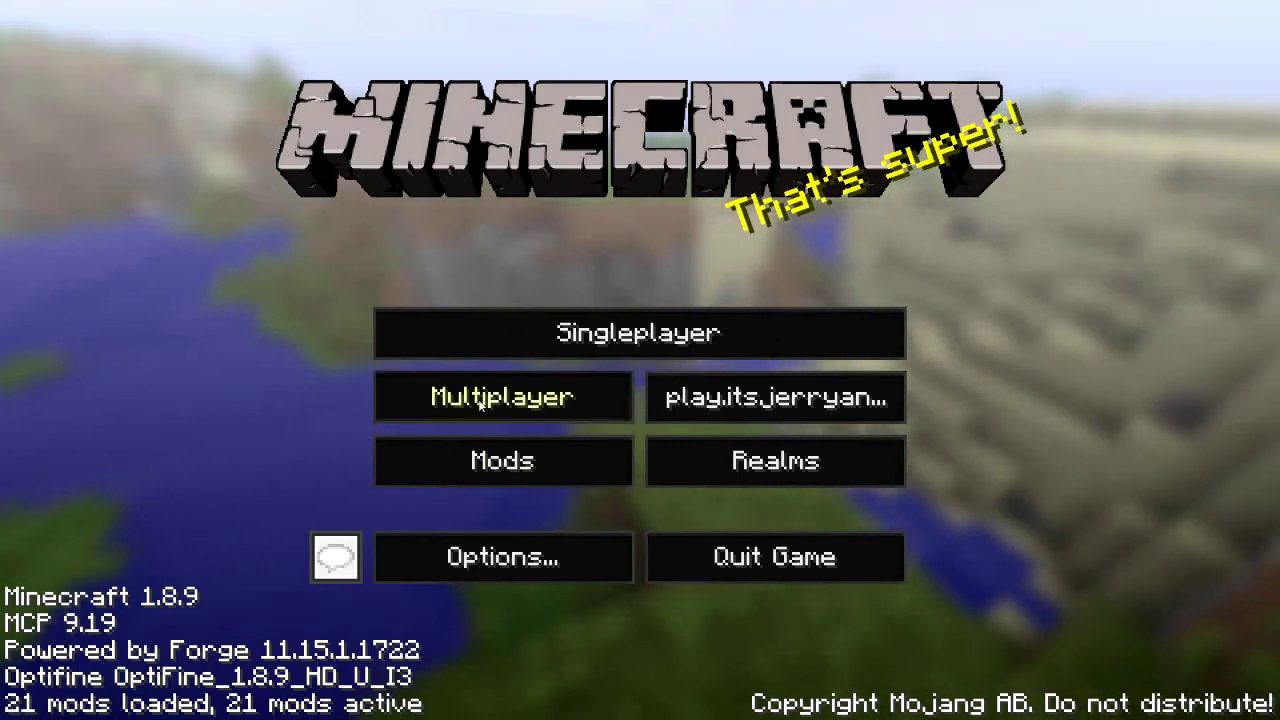
Step: Open Minecraft's mod list, sort it Z-A, and look for the orangesimplemod entry
{"action": "left_click", "coordinate": [493, 468]}
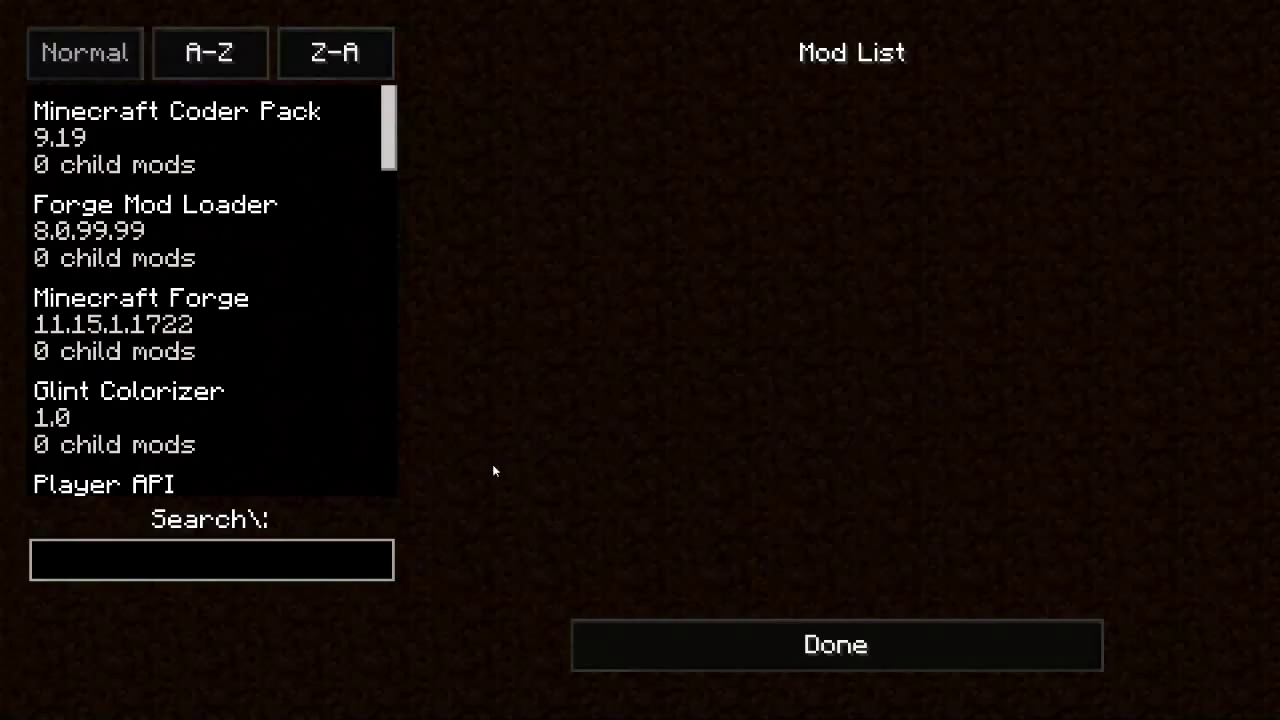
{"action": "scroll", "coordinate": [284, 330], "scroll_direction": "down", "scroll_amount": 3}
{"action": "scroll", "coordinate": [286, 251], "scroll_direction": "up", "scroll_amount": 2}
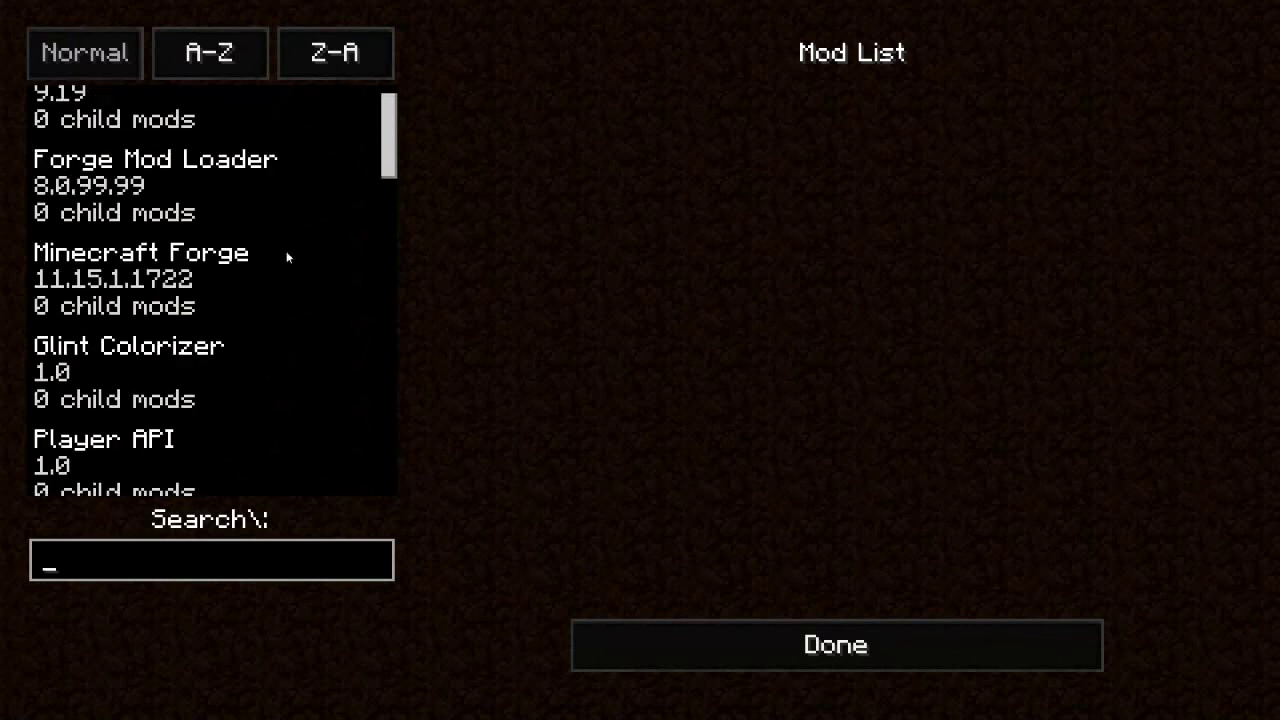
{"action": "left_click", "coordinate": [318, 62]}
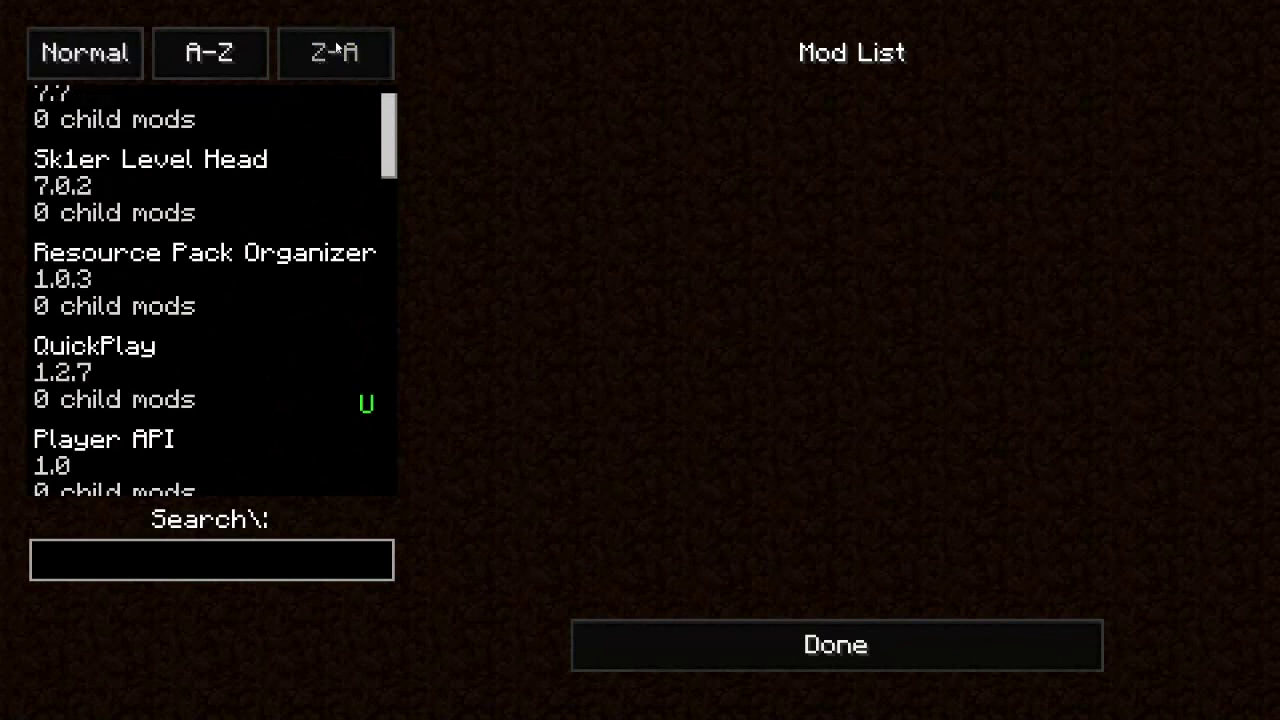
{"action": "scroll", "coordinate": [222, 440], "scroll_direction": "down", "scroll_amount": 3}
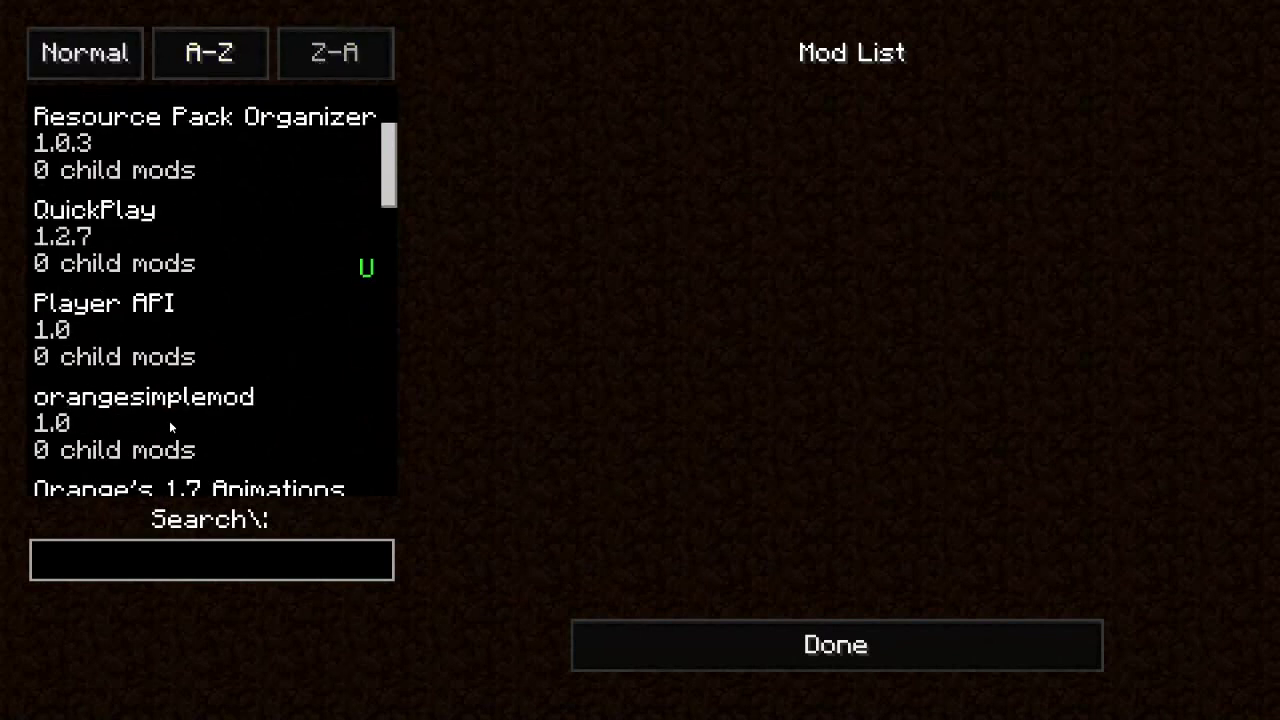
{"action": "scroll", "coordinate": [169, 420], "scroll_direction": "down", "scroll_amount": 1}
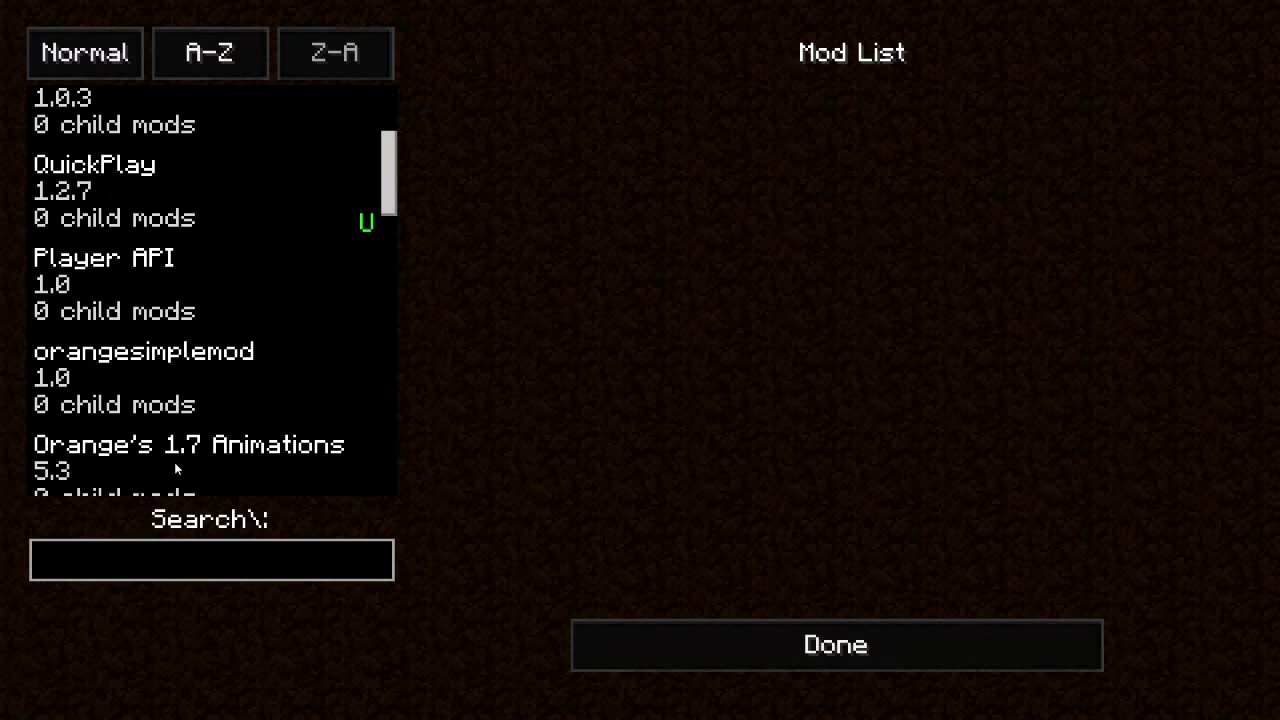
Step: Check the details of the Orange's 1.7 Animations and orangesimplemod entries, and close the mod list
{"action": "scroll", "coordinate": [304, 353], "scroll_direction": "down", "scroll_amount": 3}
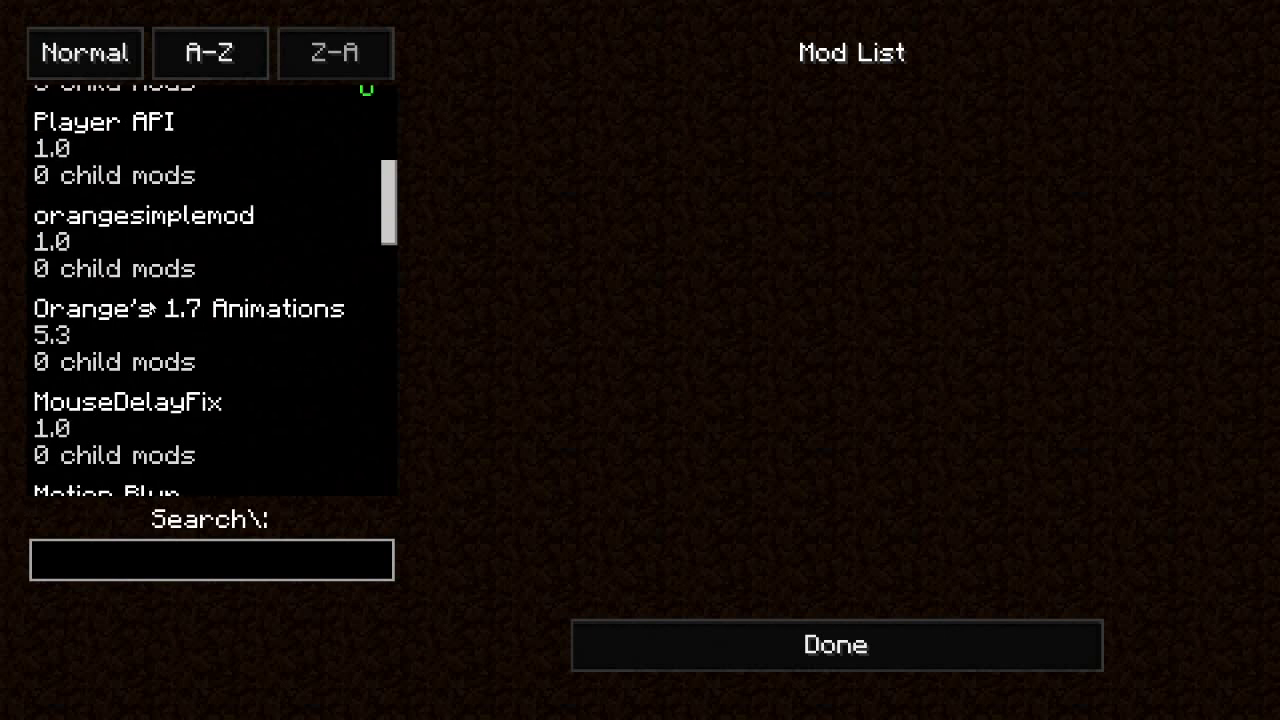
{"action": "left_click", "coordinate": [155, 312]}
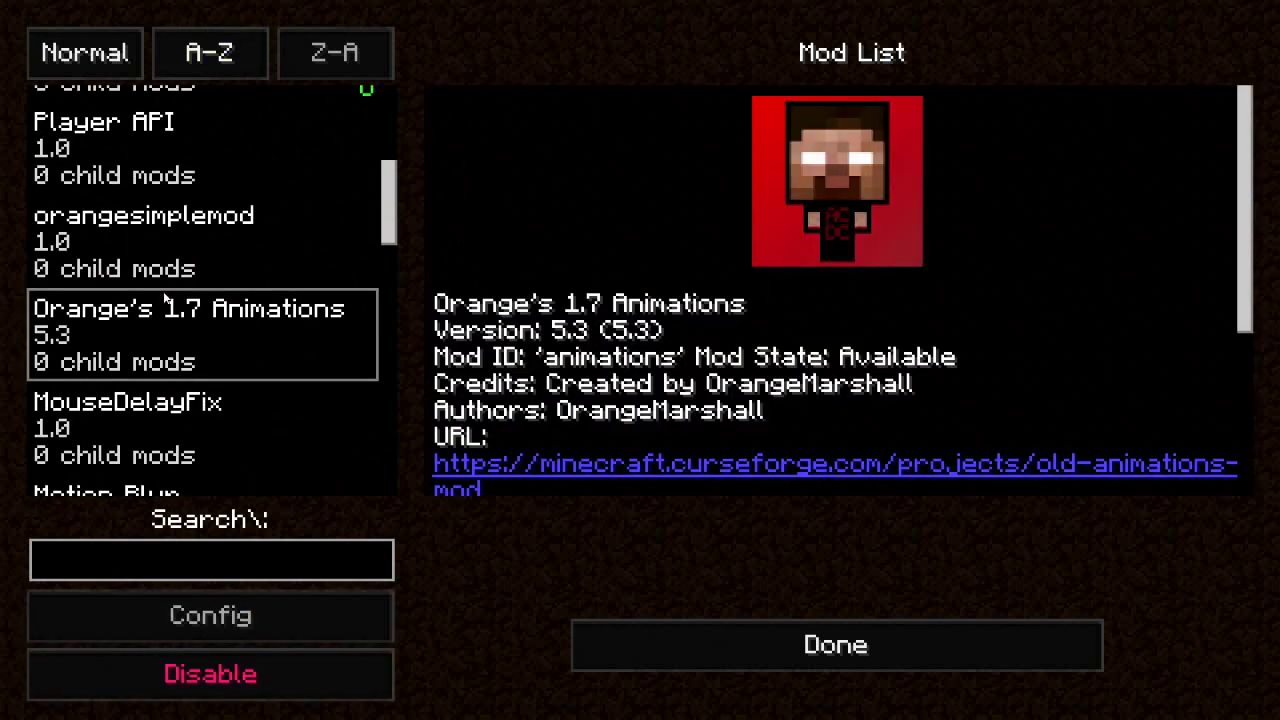
{"action": "left_click", "coordinate": [85, 280]}
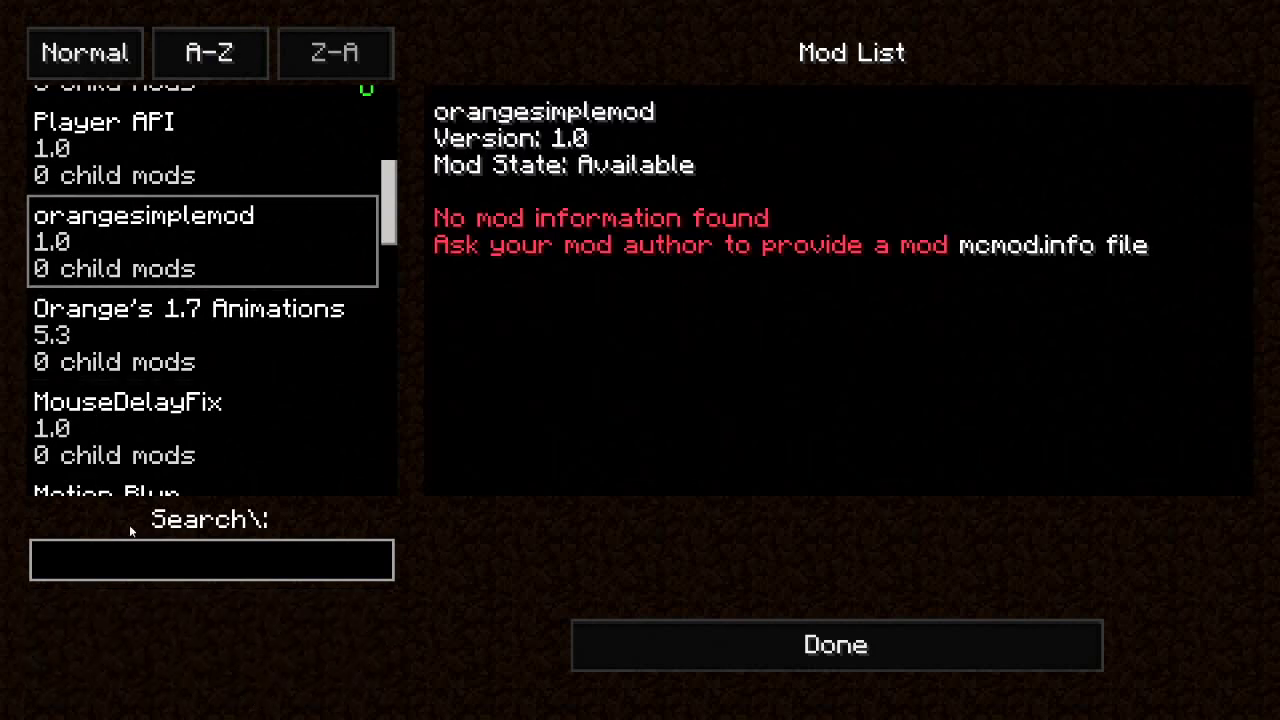
{"action": "left_click", "coordinate": [846, 635]}
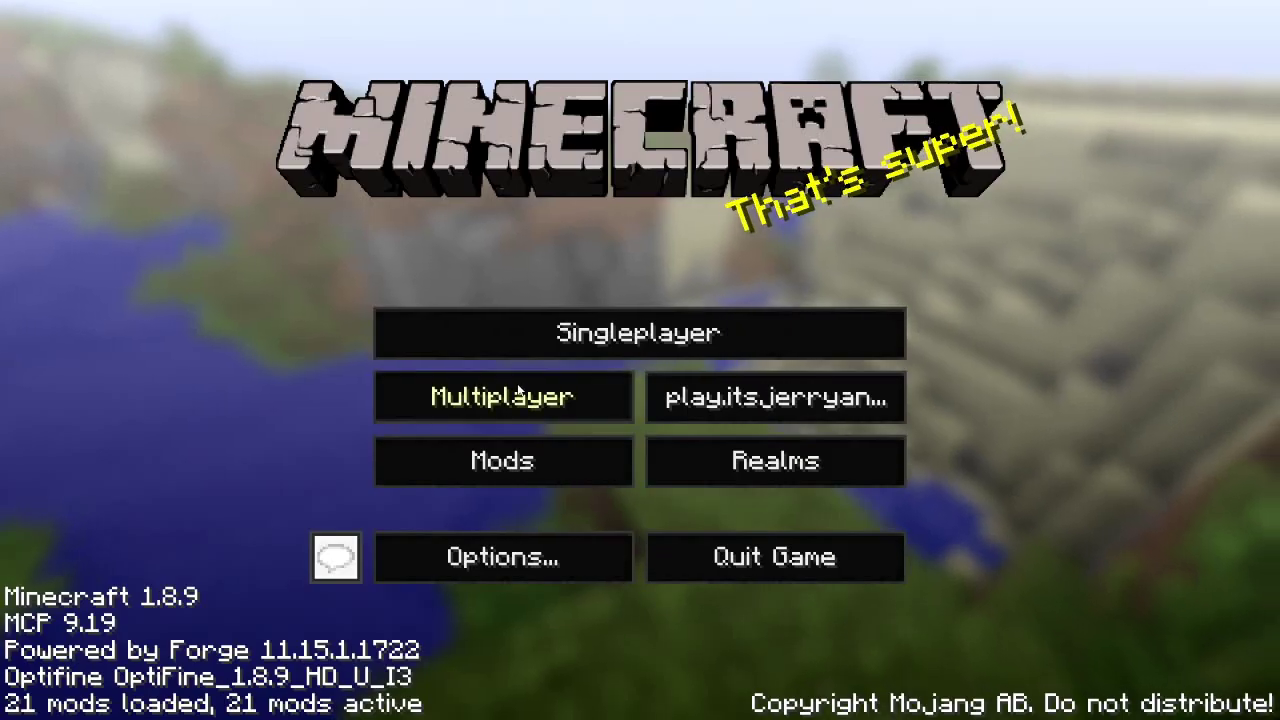
Step: Join the JerryAndHarry multiplayer server and run around its lobby near the jumppads to try the toggled sprint
{"action": "left_click", "coordinate": [519, 391]}
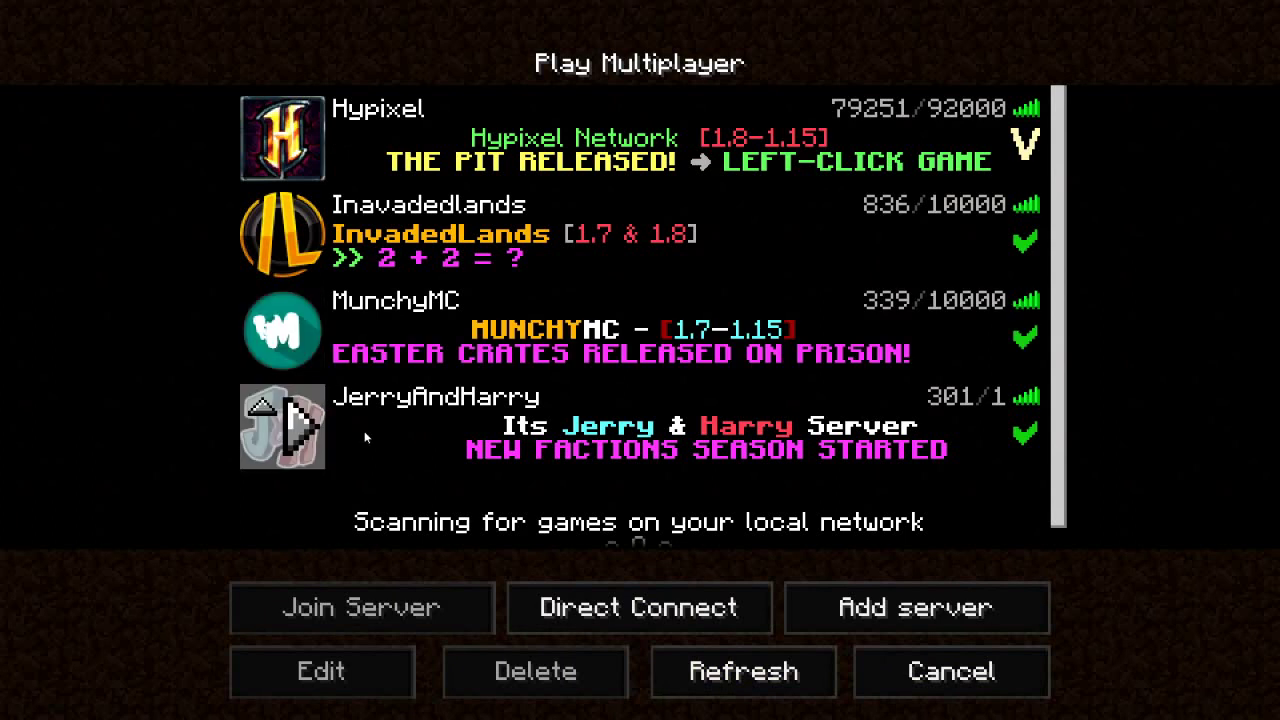
{"action": "left_click", "coordinate": [300, 423]}
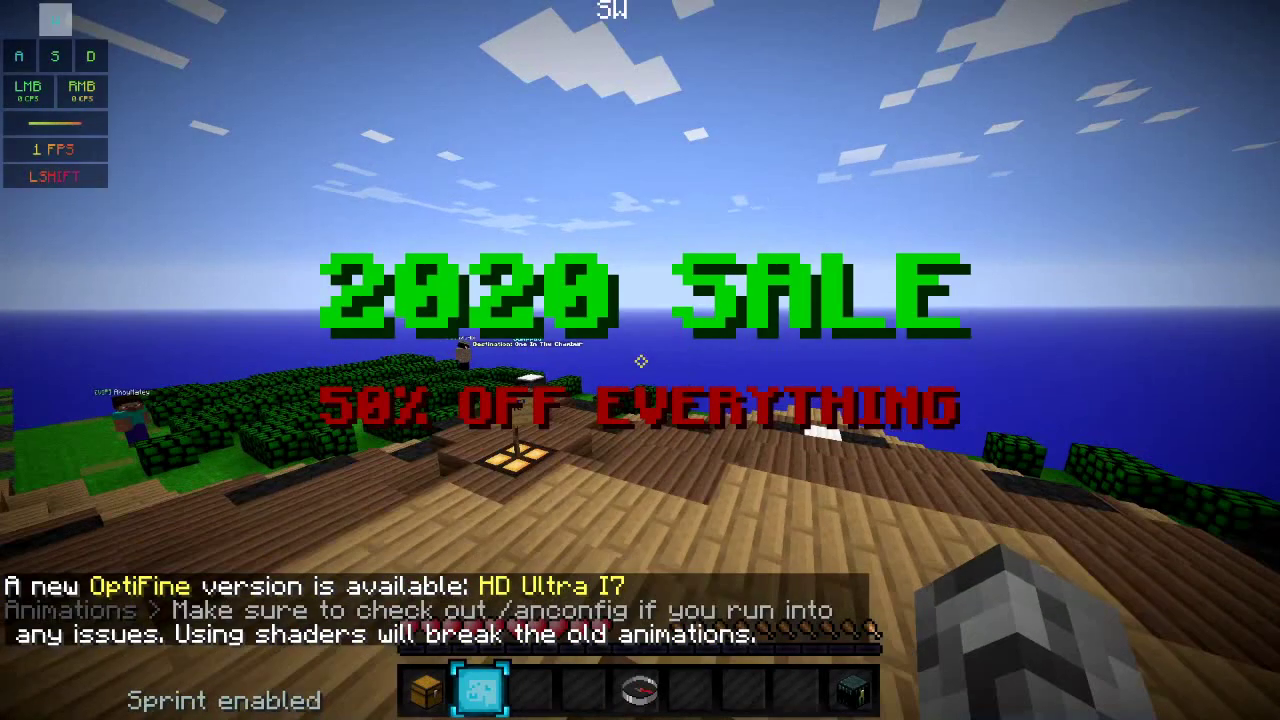
{"action": "key", "text": "w"}
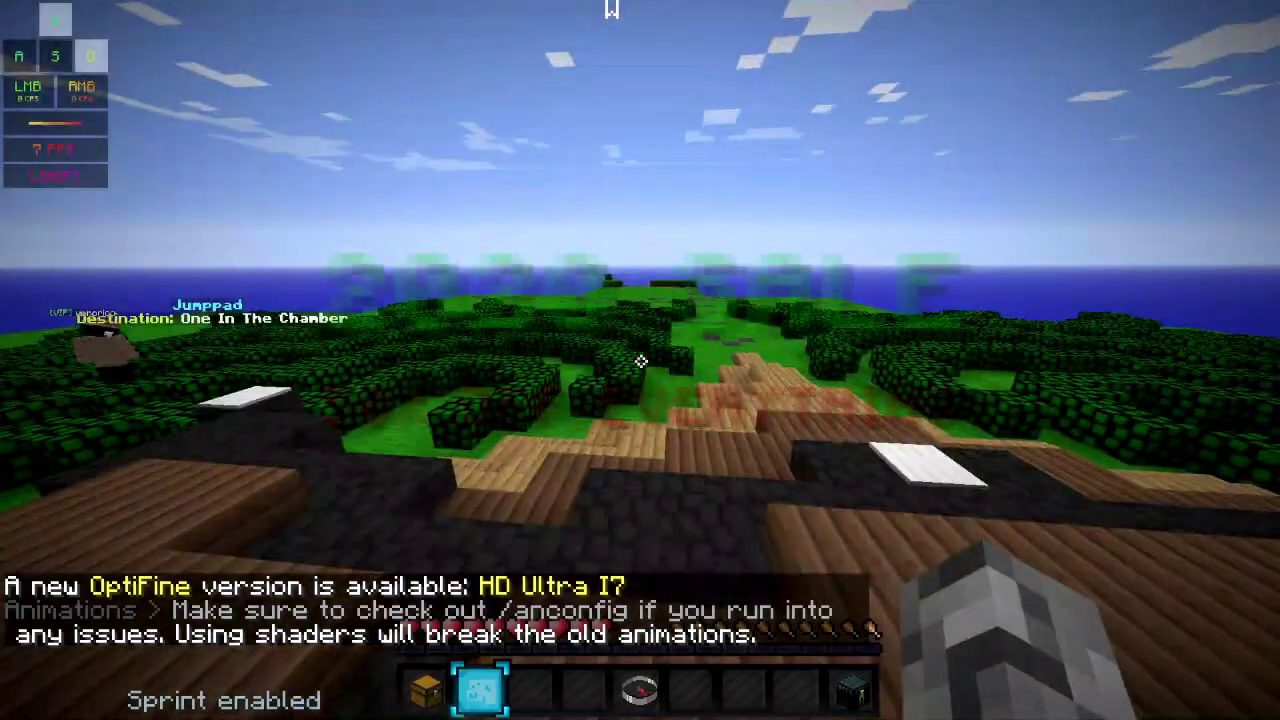
{"action": "key", "text": "a"}
{"action": "key", "text": "w"}
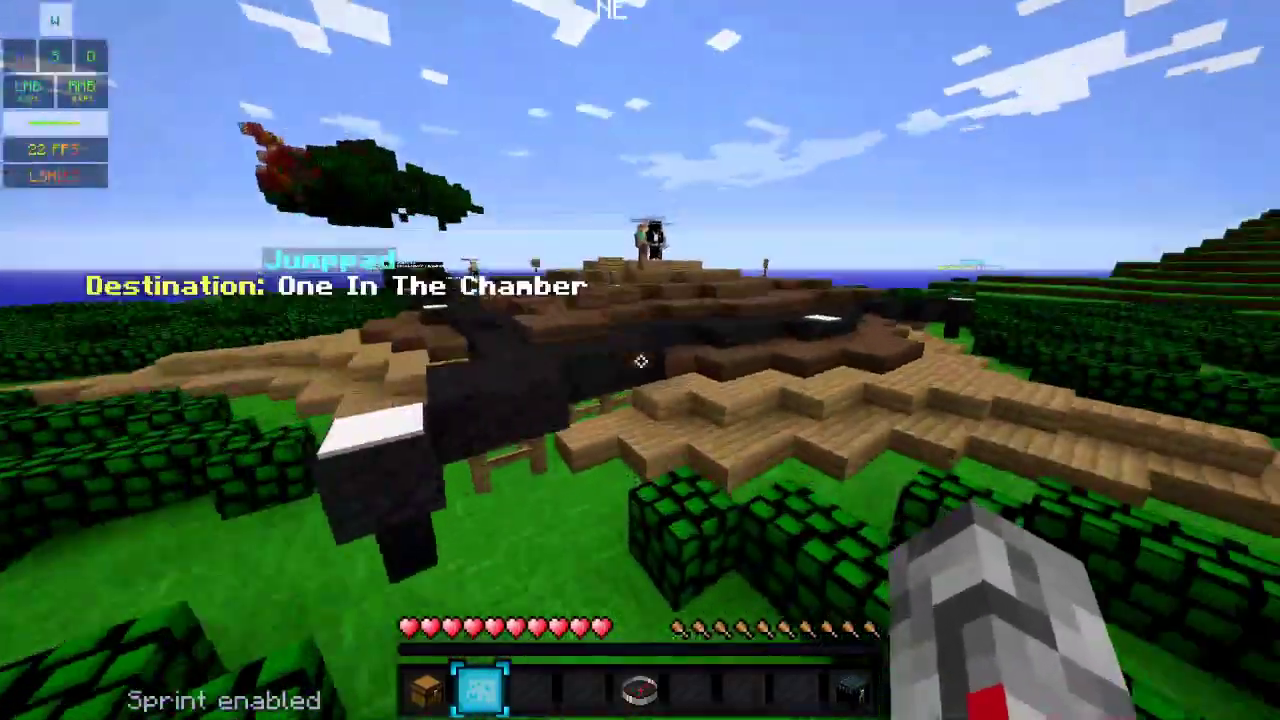
{"action": "key", "text": "w"}
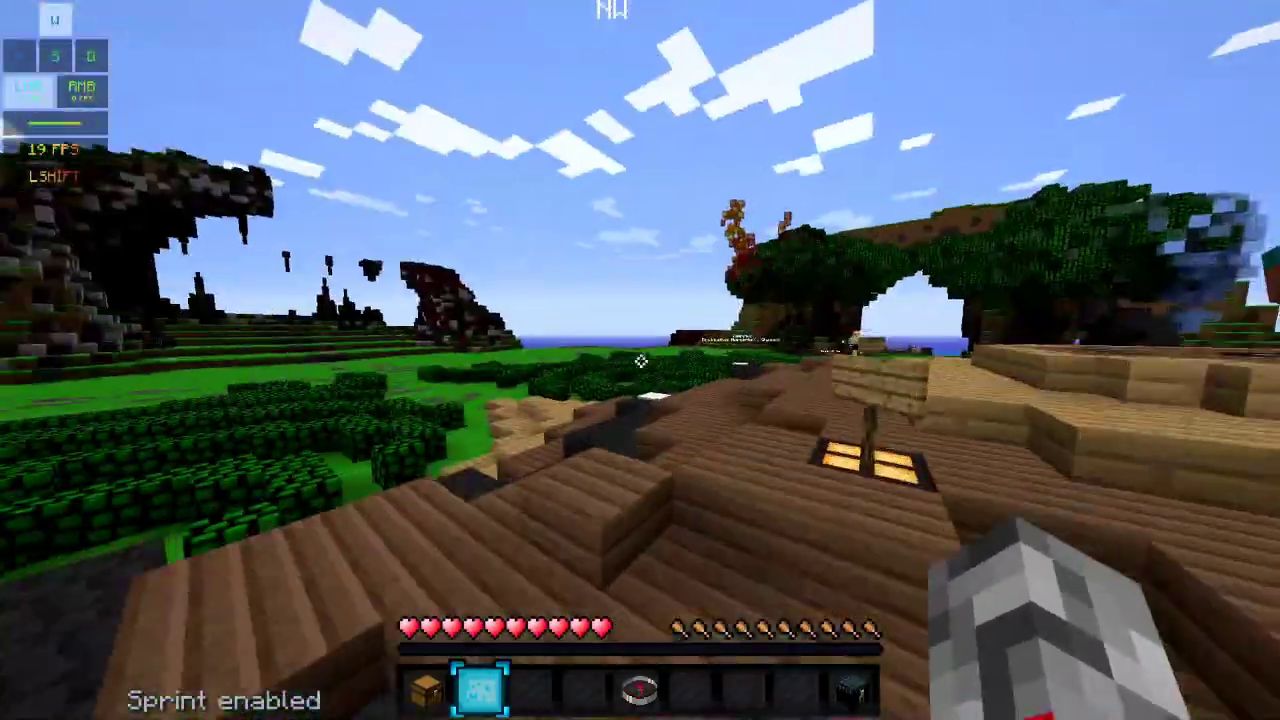
{"action": "key", "text": "w"}
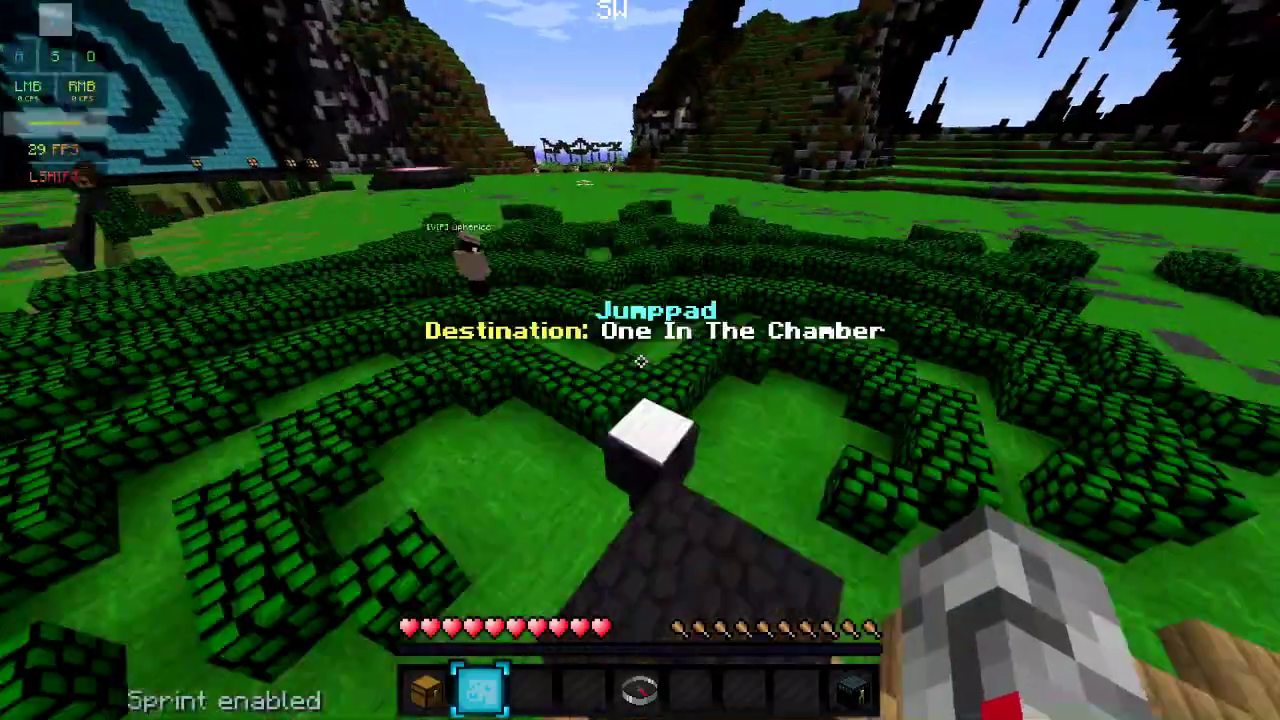
{"action": "key", "text": "w"}
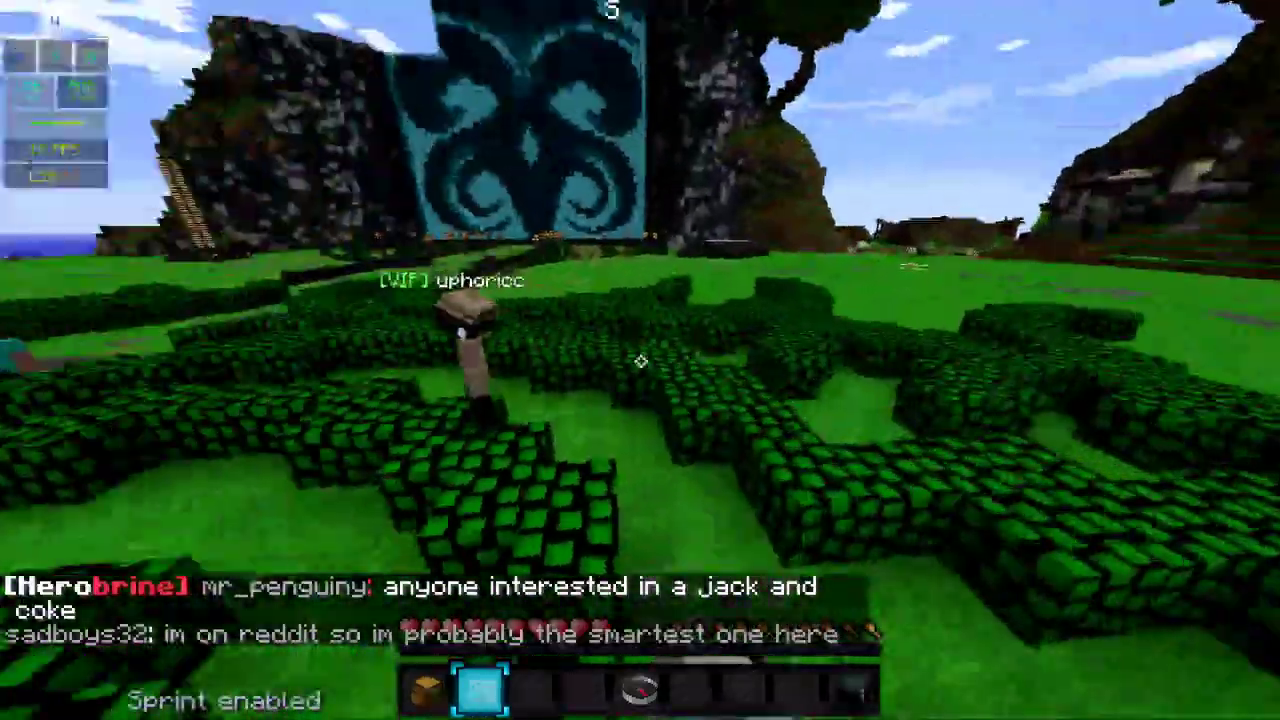
{"action": "key", "text": "w"}
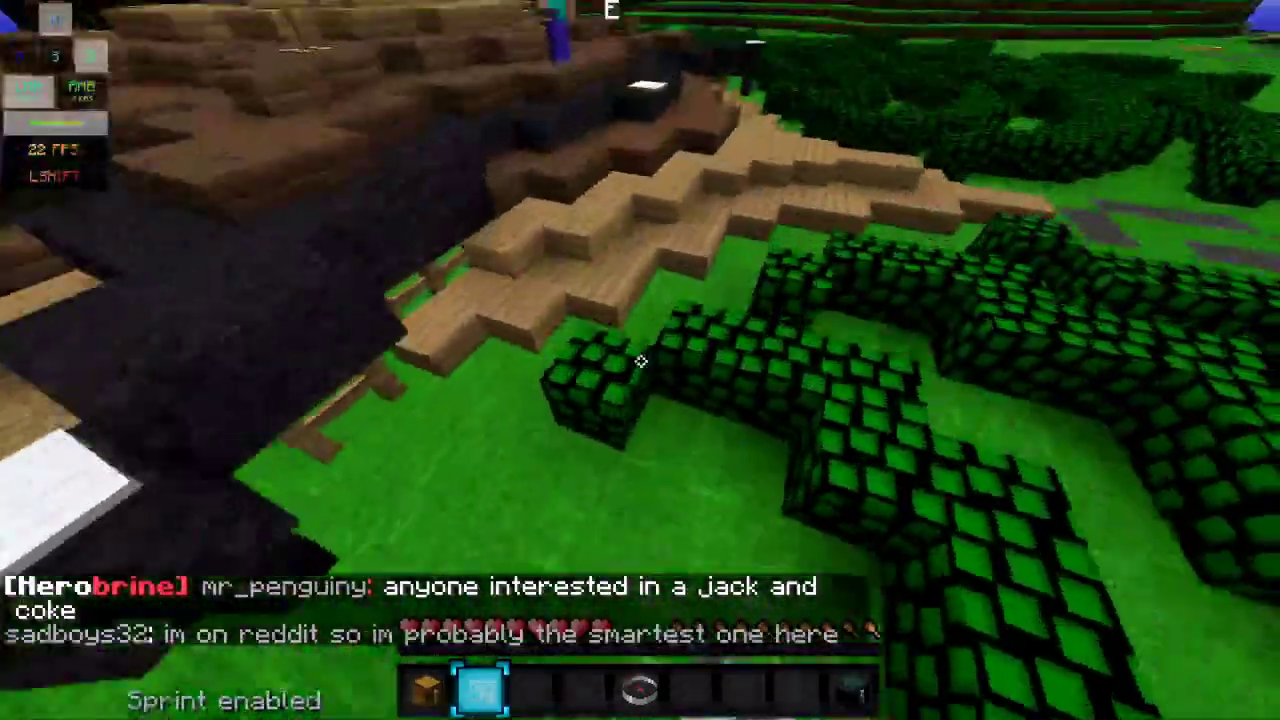
{"action": "key", "text": "w"}
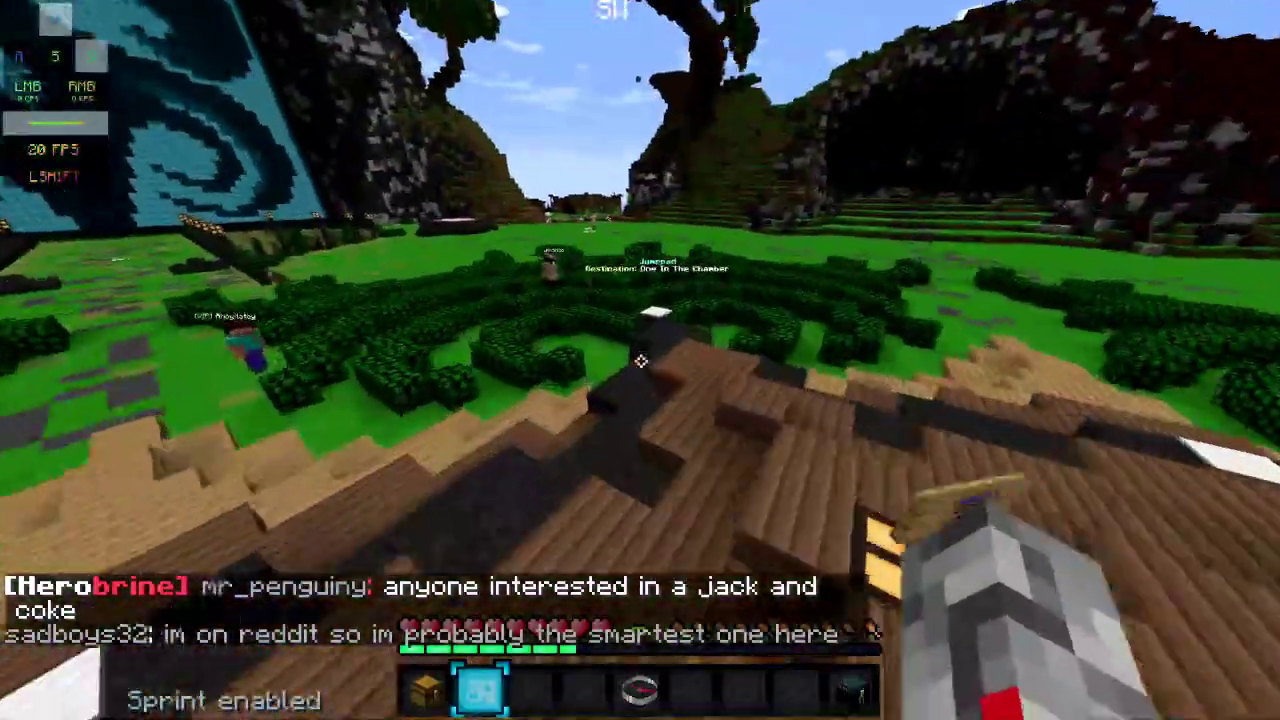
{"action": "key", "text": "w"}
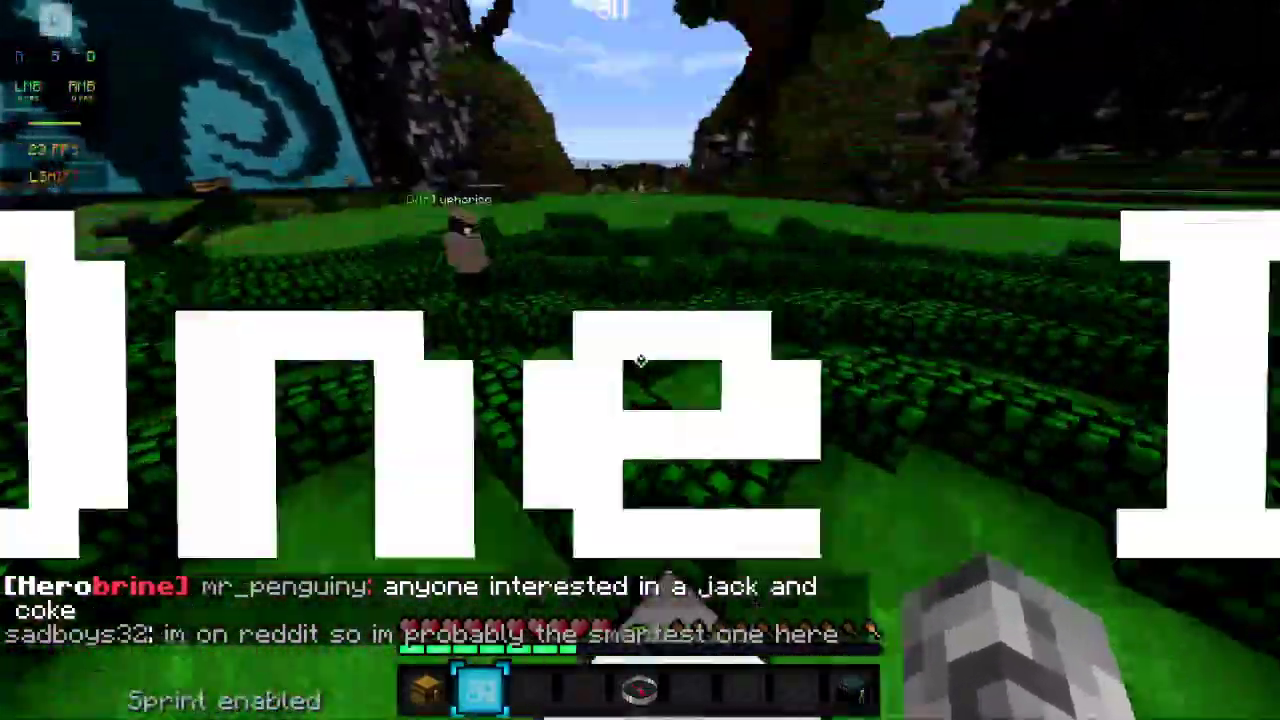
{"action": "key", "text": "w"}
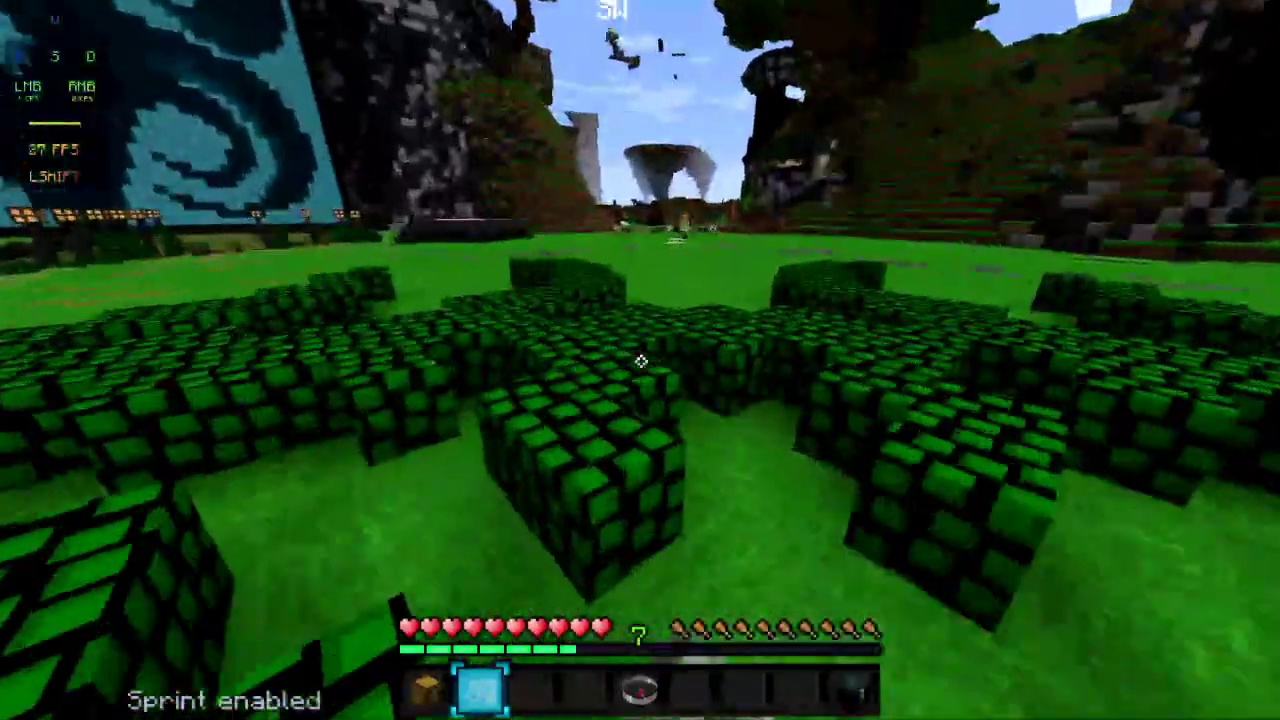
Step: Disconnect from the JerryAndHarry server and switch to Hypixel's SkyWars lobby
{"action": "key", "text": "Escape"}
{"action": "left_click", "coordinate": [655, 355]}
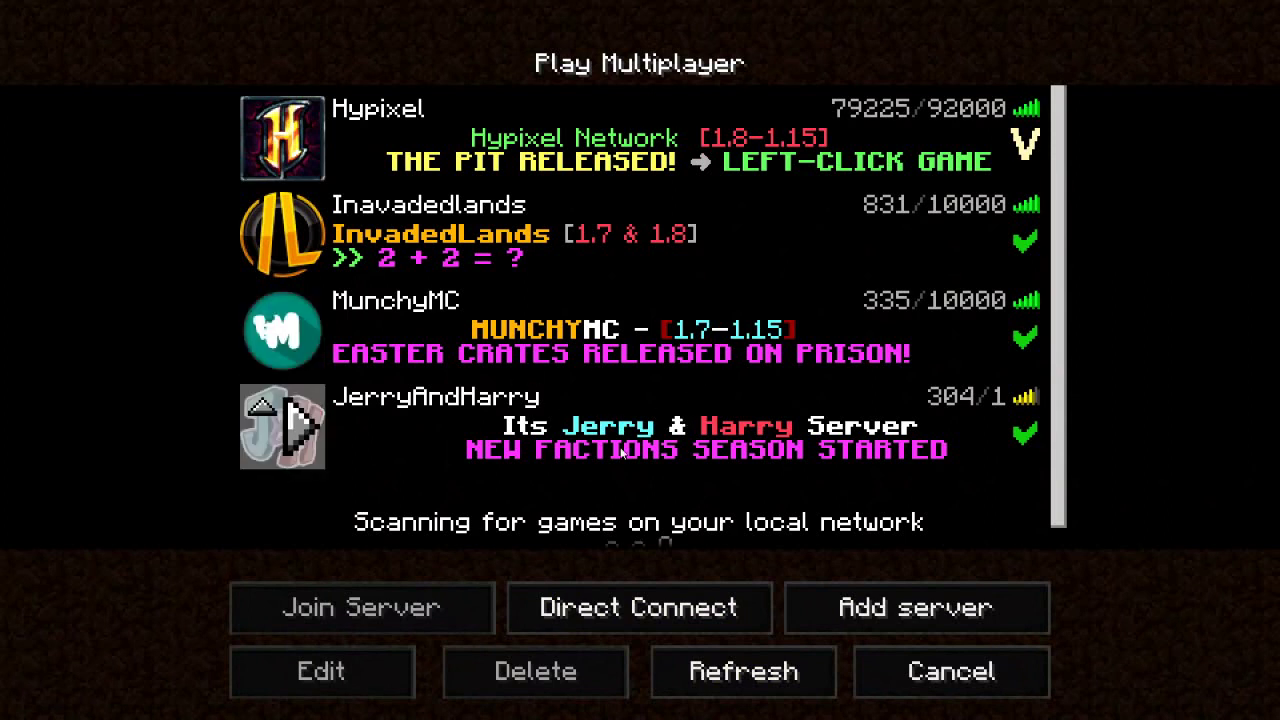
{"action": "key", "text": "Escape"}
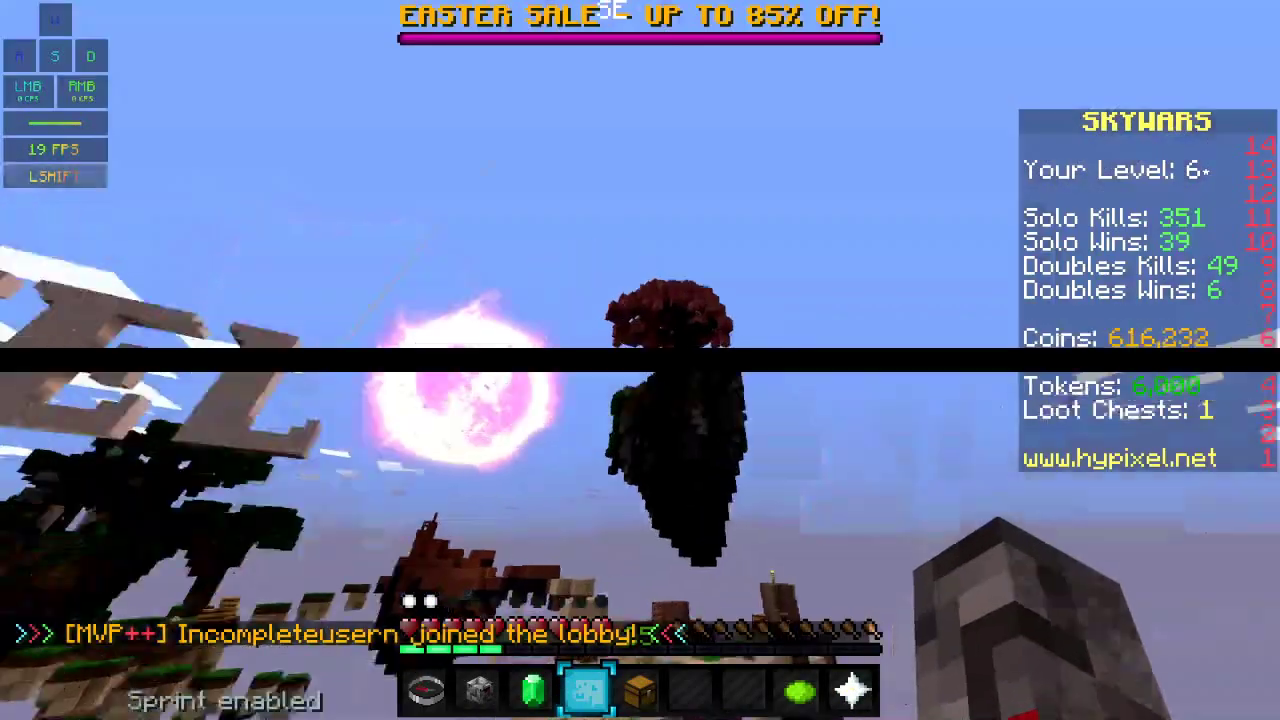
Step: Run across the treetops of the SkyWars lobby with the toggled sprint
{"action": "key", "text": "w"}
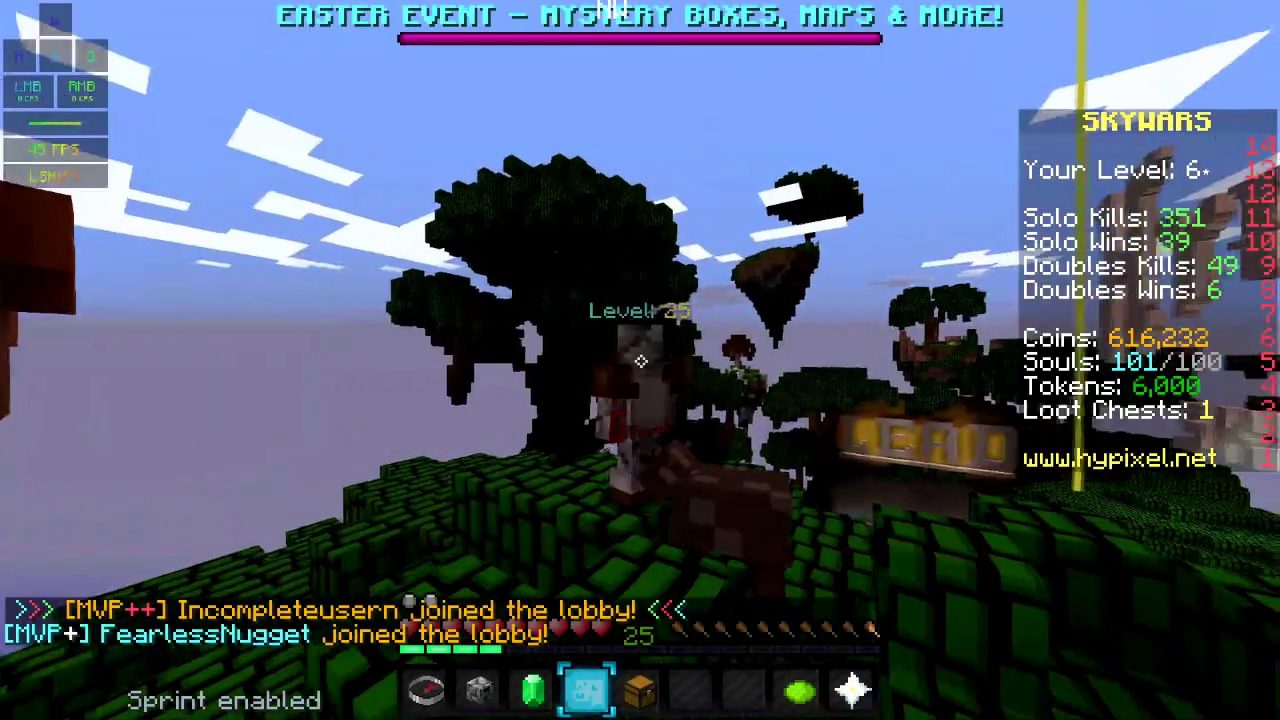
{"action": "key", "text": "w"}
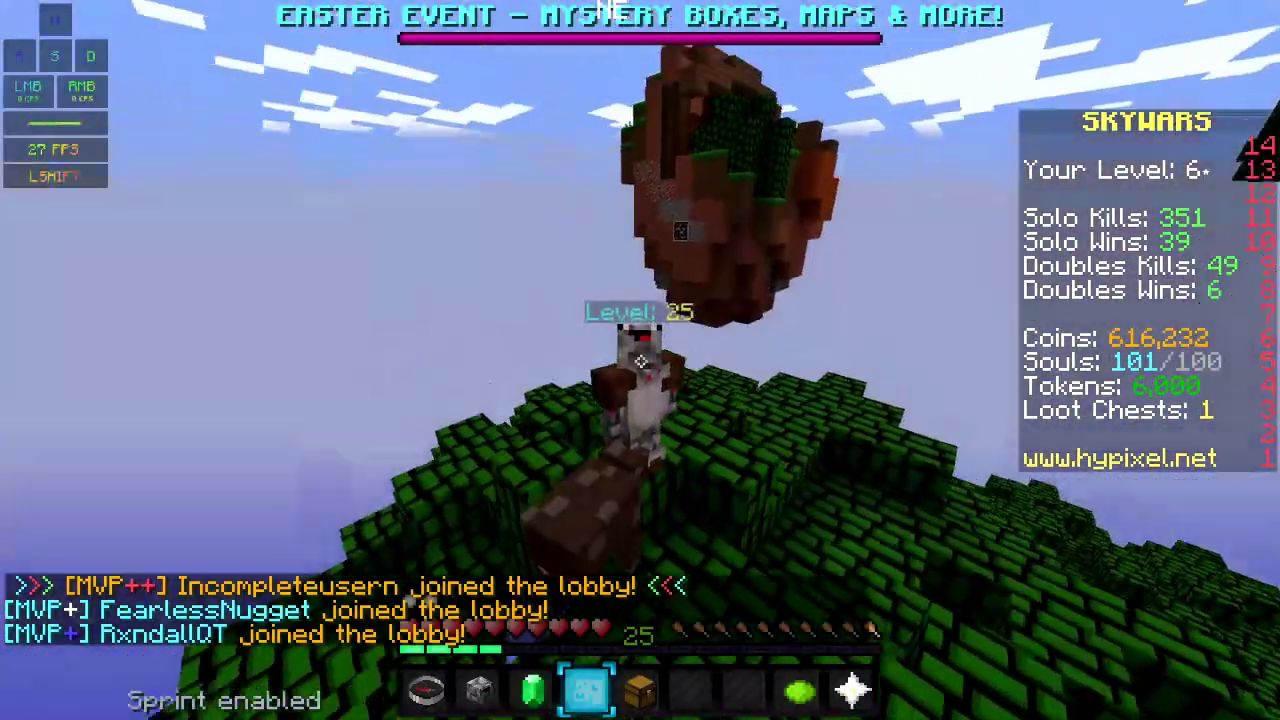
{"action": "key", "text": "w"}
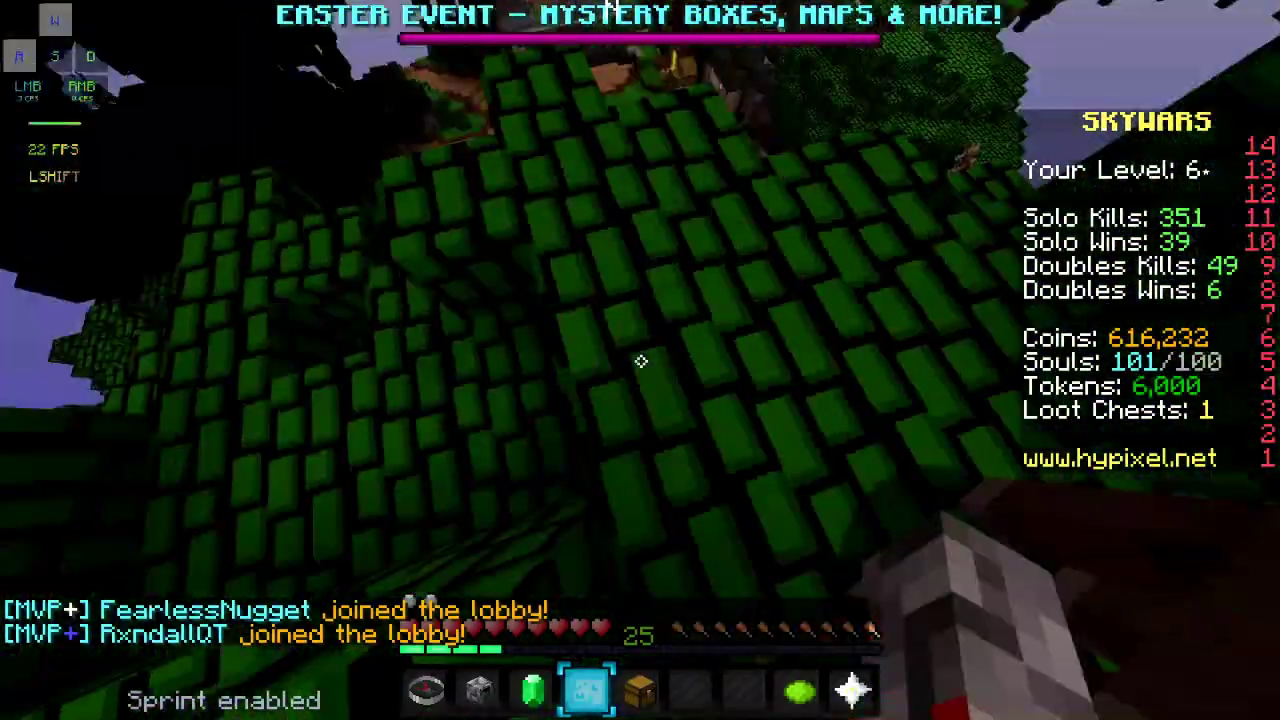
{"action": "key", "text": "w"}
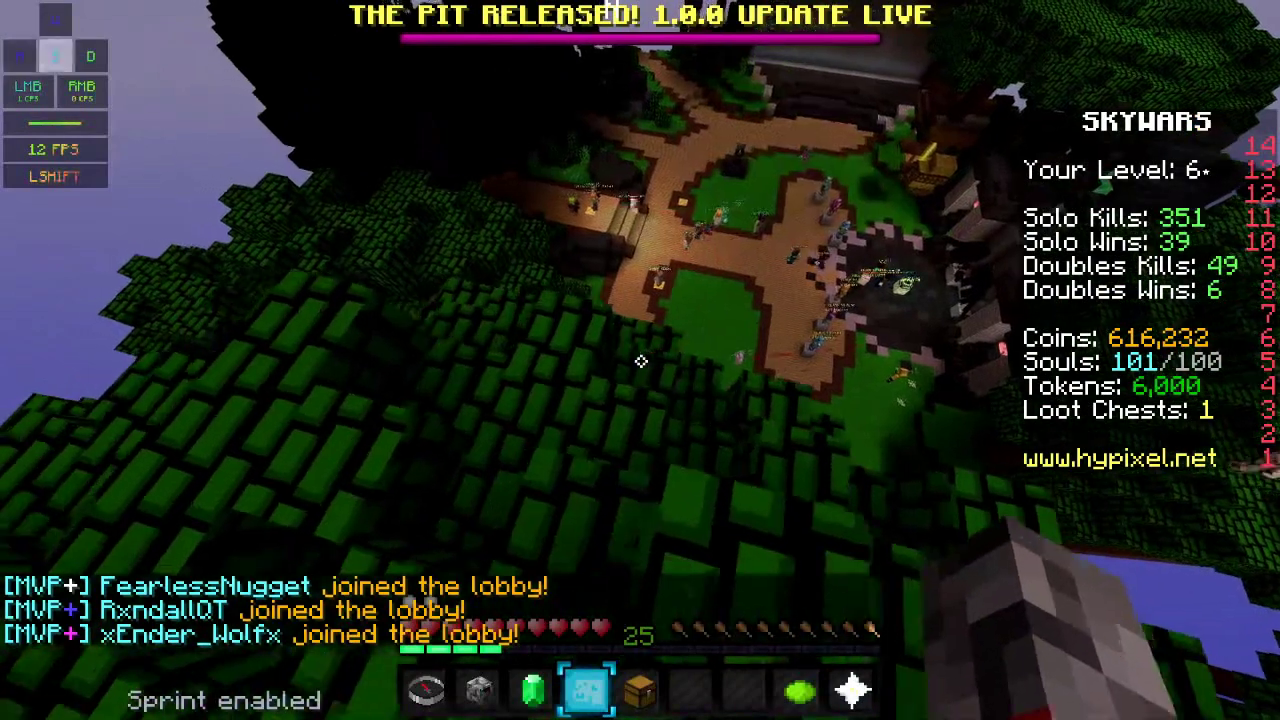
{"action": "left_click", "coordinate": [641, 361]}
{"action": "key", "text": "s"}
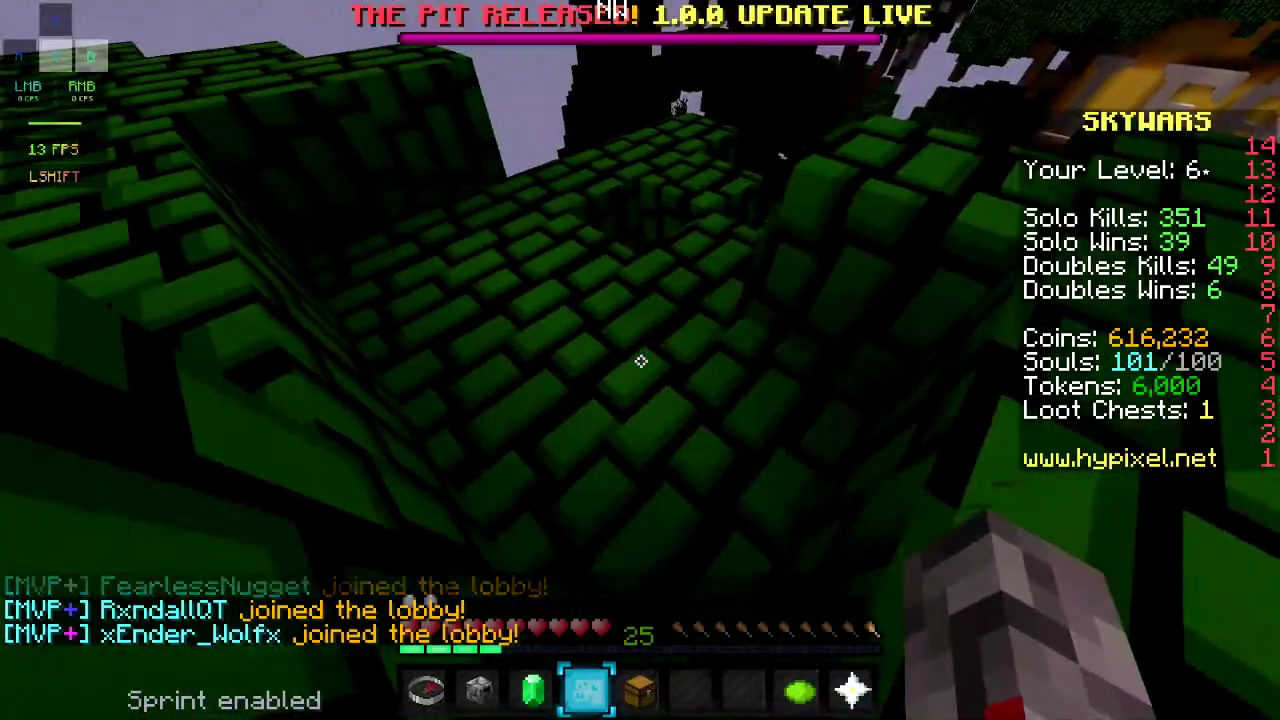
Step: Open the SimpleMods settings with the chat command /simpleconfig
{"action": "key", "text": "slash"}
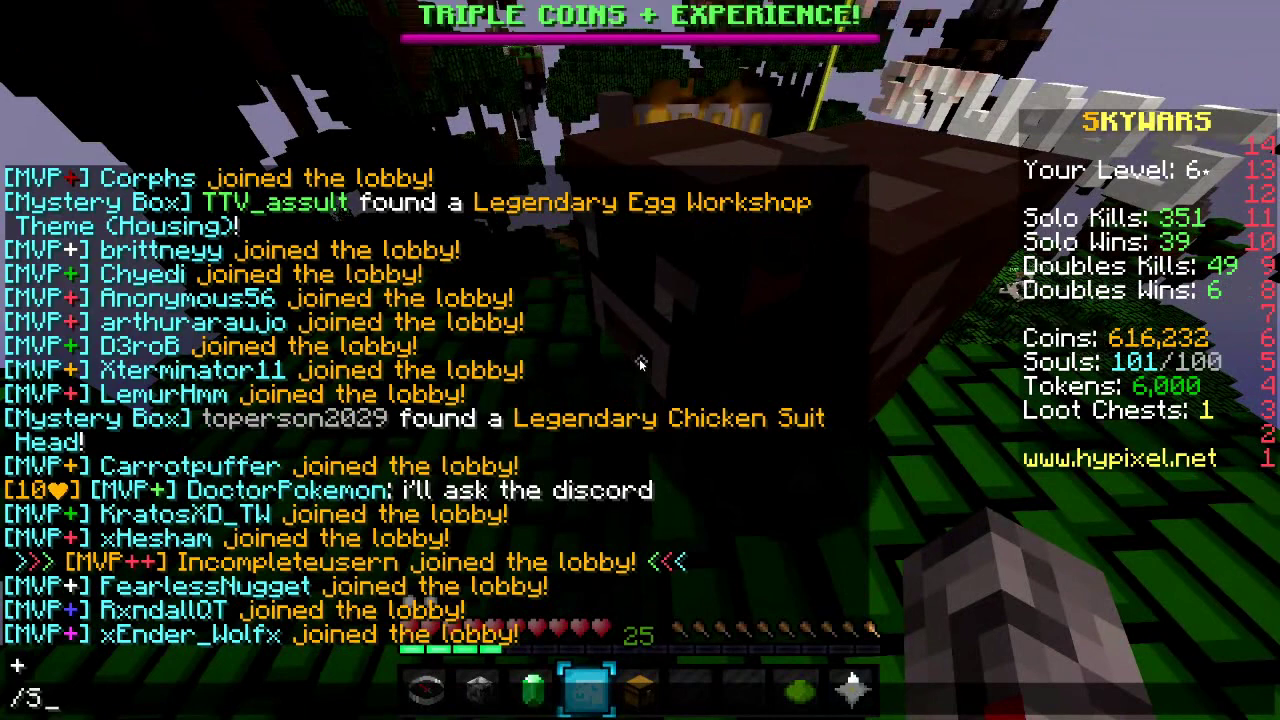
{"action": "key", "text": "BackSpace"}
{"action": "type", "text": "sim"}
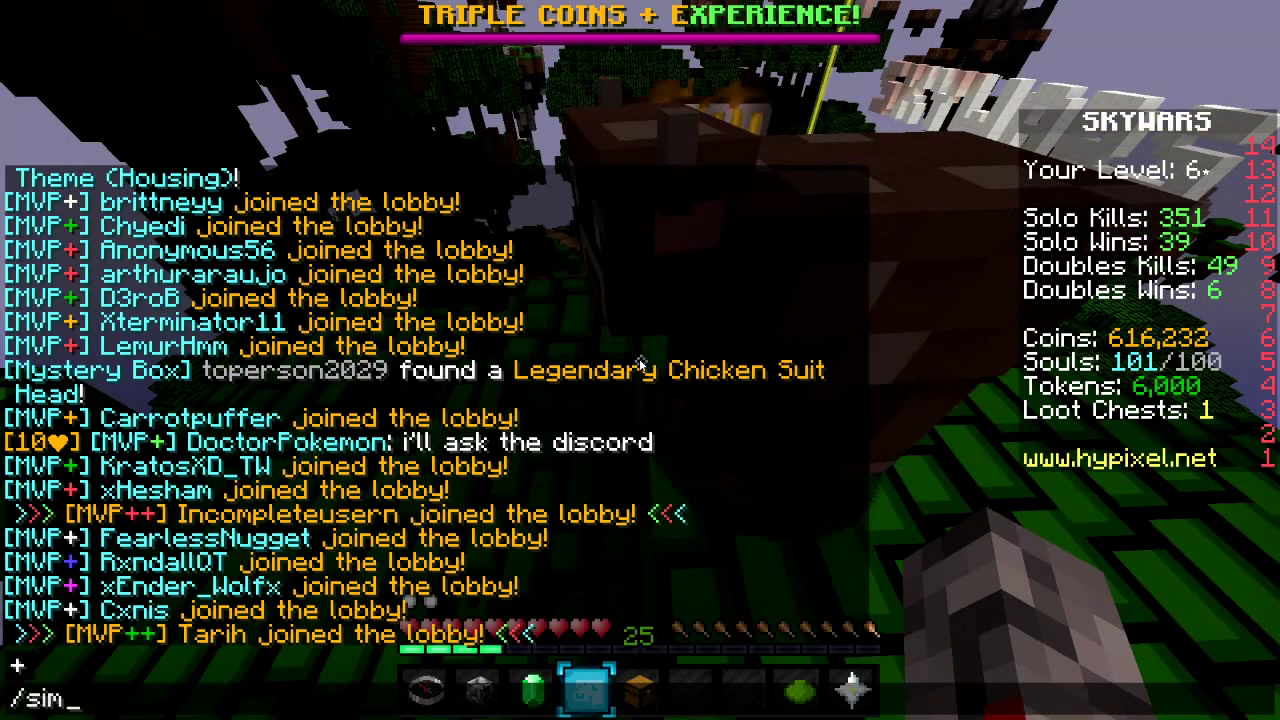
{"action": "type", "text": "ple"}
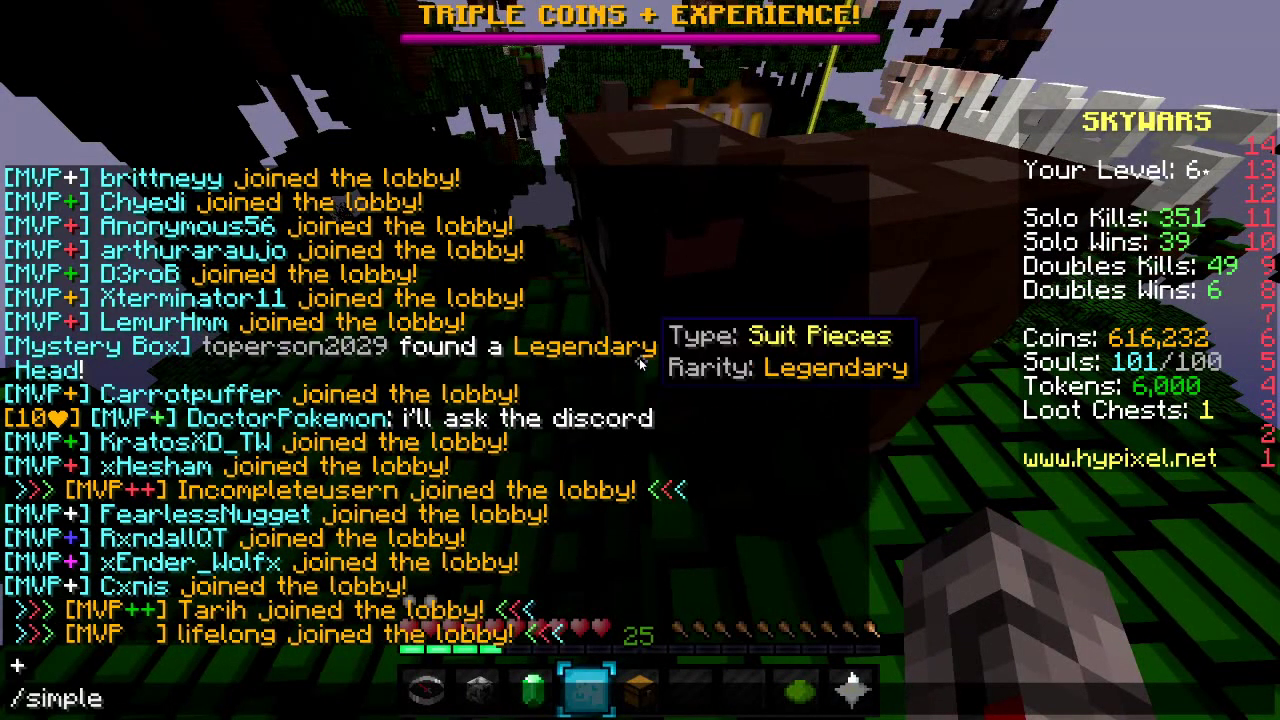
{"action": "type", "text": "config"}
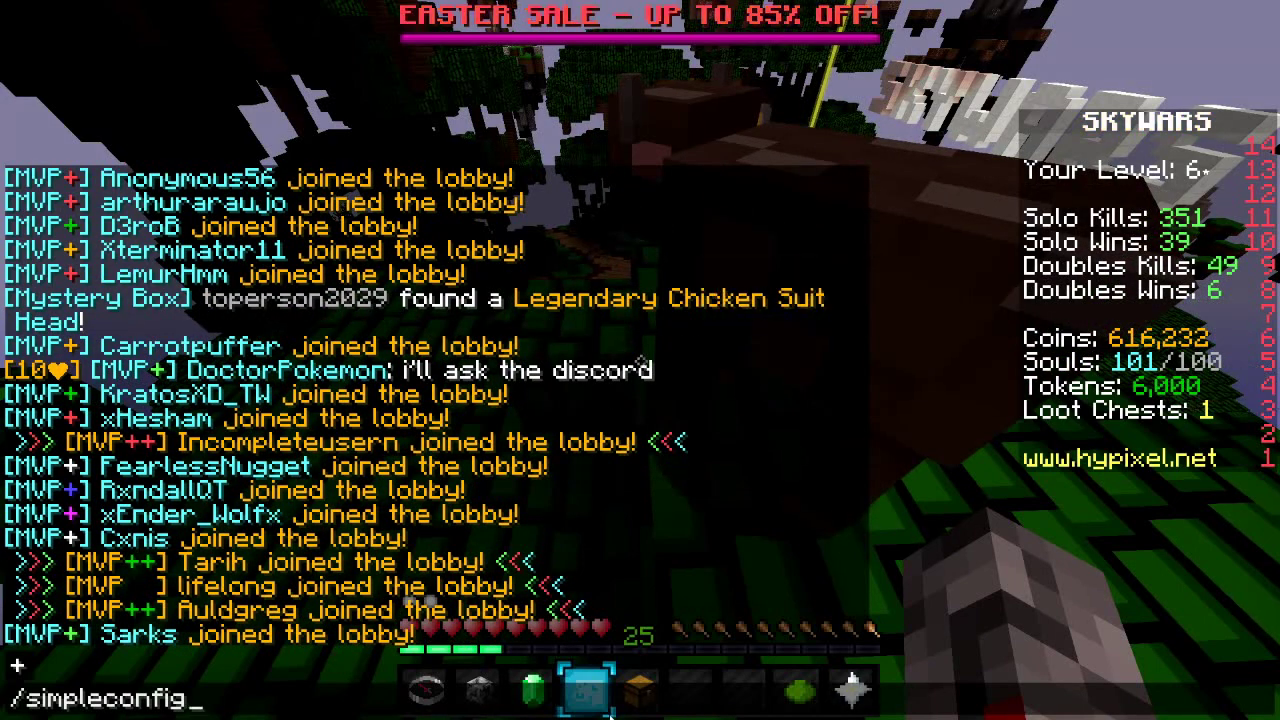
{"action": "key", "text": "Return"}
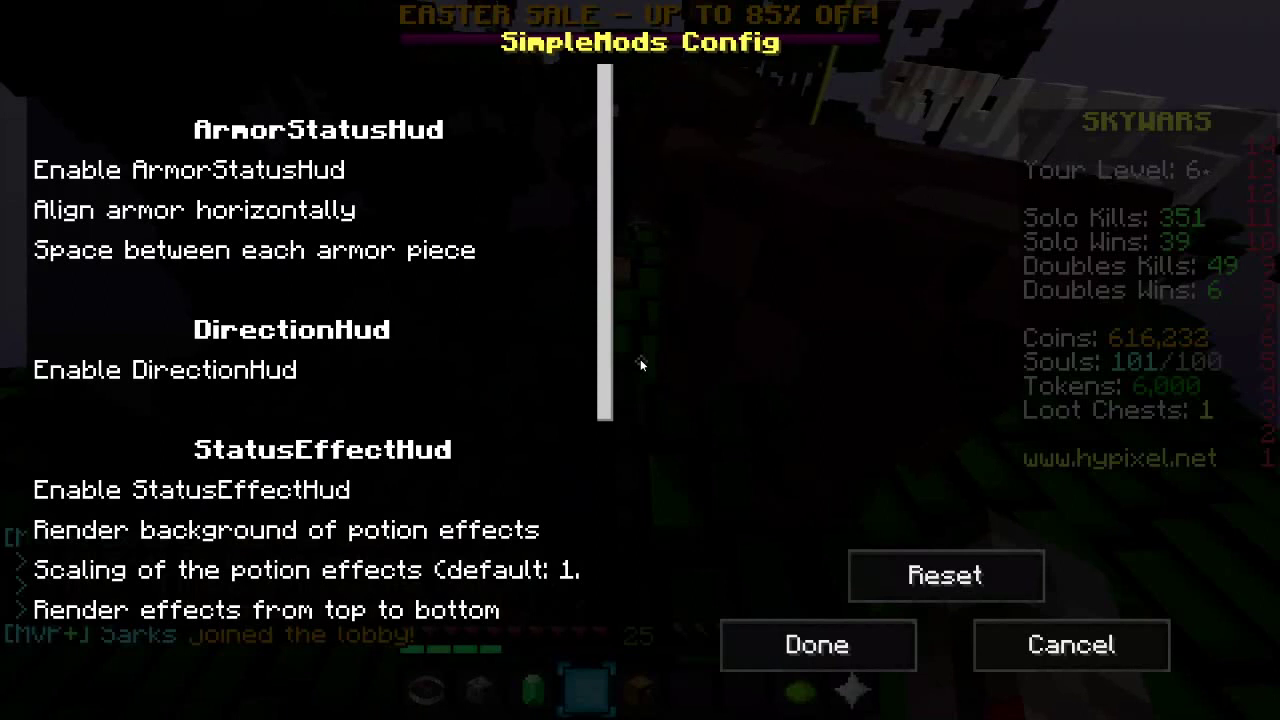
Step: Look through the ArmorStatusHud options for enabling, horizontal alignment and piece spacing, and the Enable DirectionHud option
{"action": "left_click", "coordinate": [224, 205]}
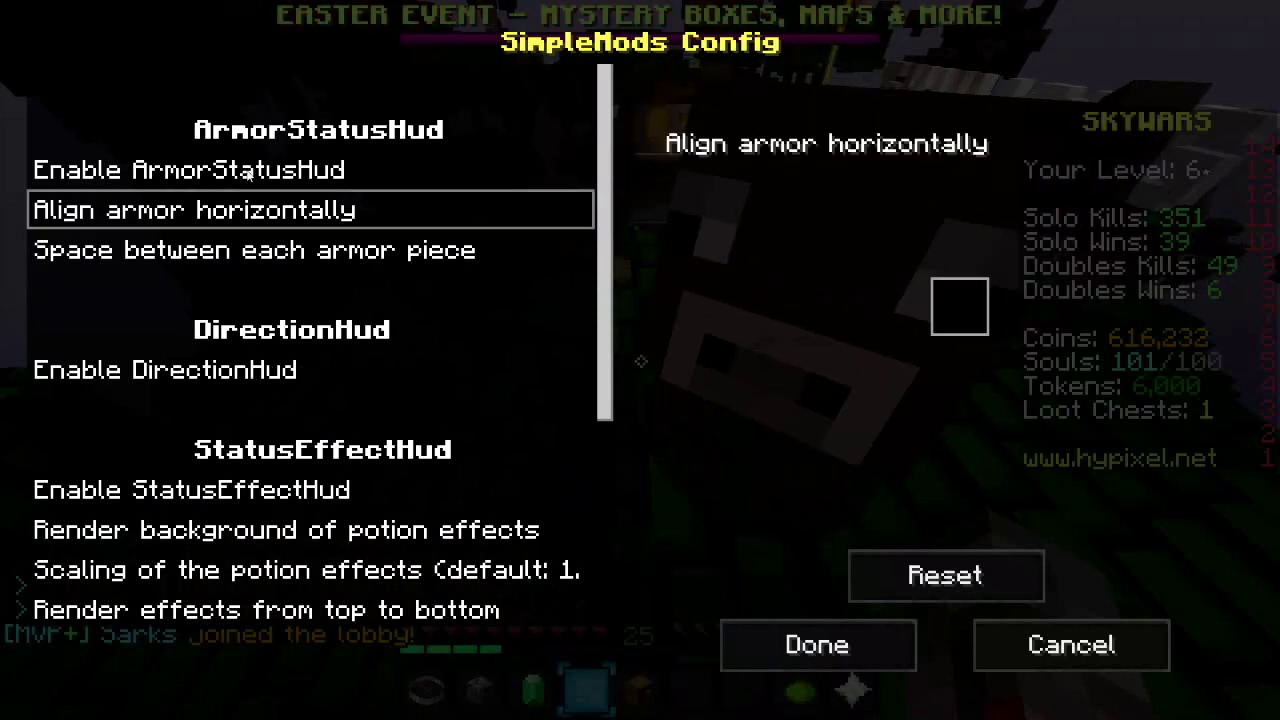
{"action": "left_click", "coordinate": [260, 172]}
{"action": "left_click", "coordinate": [316, 268]}
{"action": "left_click", "coordinate": [297, 208]}
{"action": "left_click", "coordinate": [302, 177]}
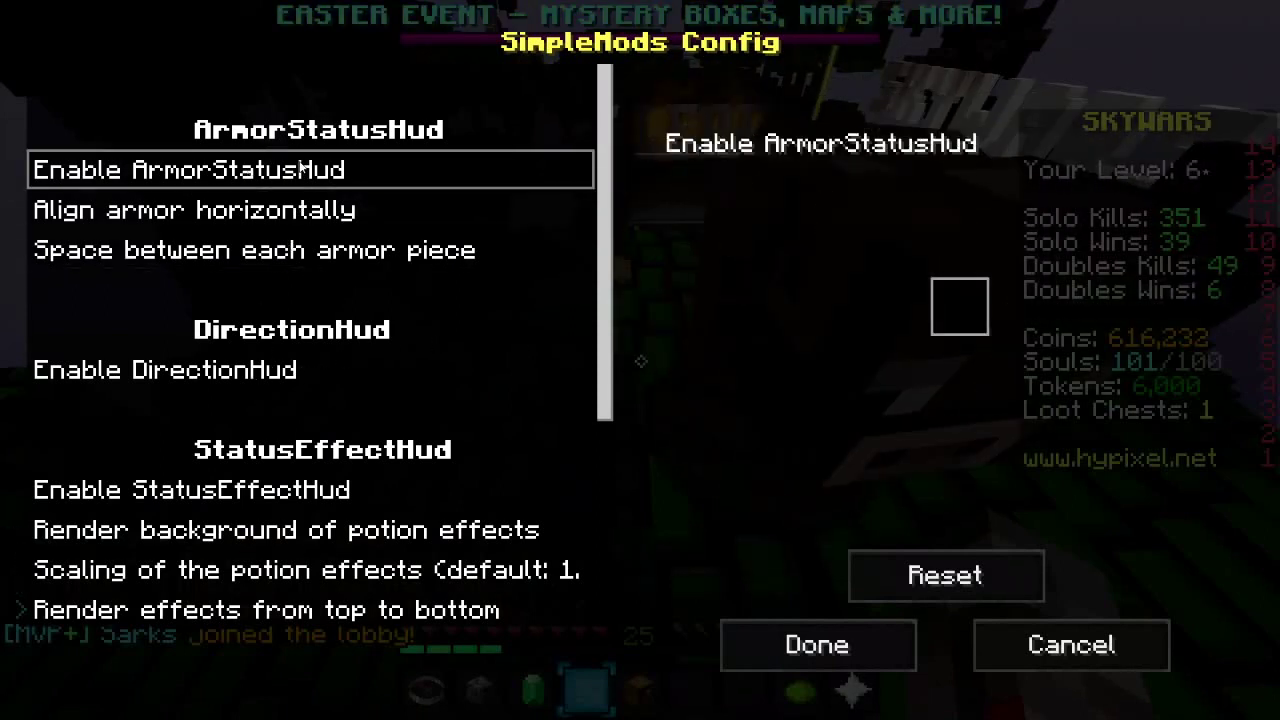
{"action": "left_click", "coordinate": [312, 210]}
{"action": "left_click", "coordinate": [322, 250]}
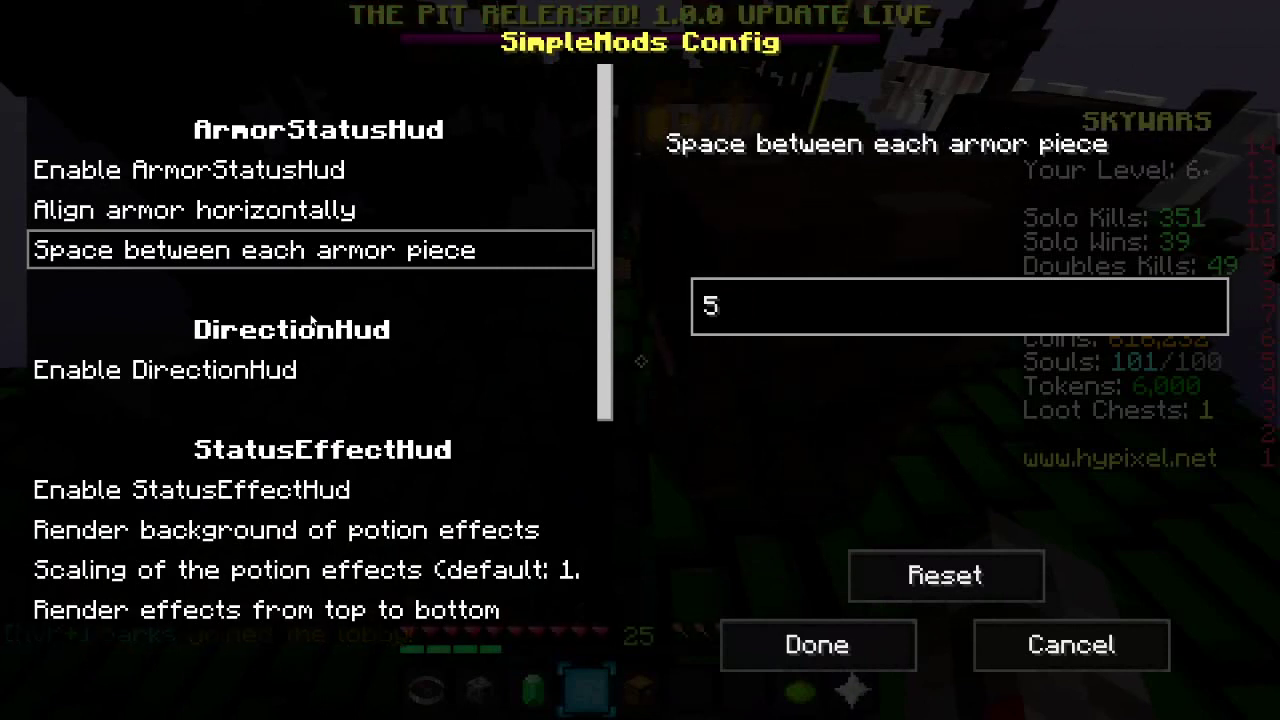
{"action": "left_click", "coordinate": [201, 365]}
Step: View the ToggleSprint options for the on-screen name and enabling upon start, and close the SimpleMods settings
{"action": "left_click_drag", "start_coordinate": [602, 346], "coordinate": [585, 614]}
{"action": "left_click", "coordinate": [540, 519]}
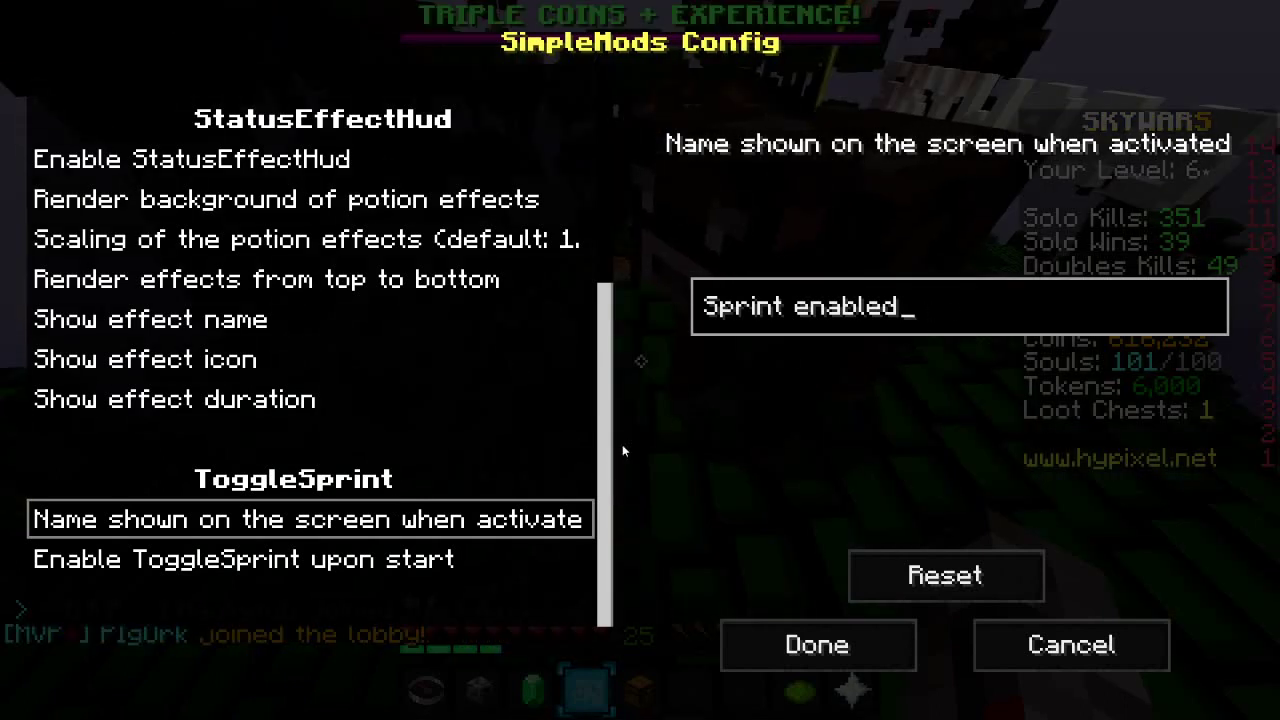
{"action": "left_click", "coordinate": [373, 563]}
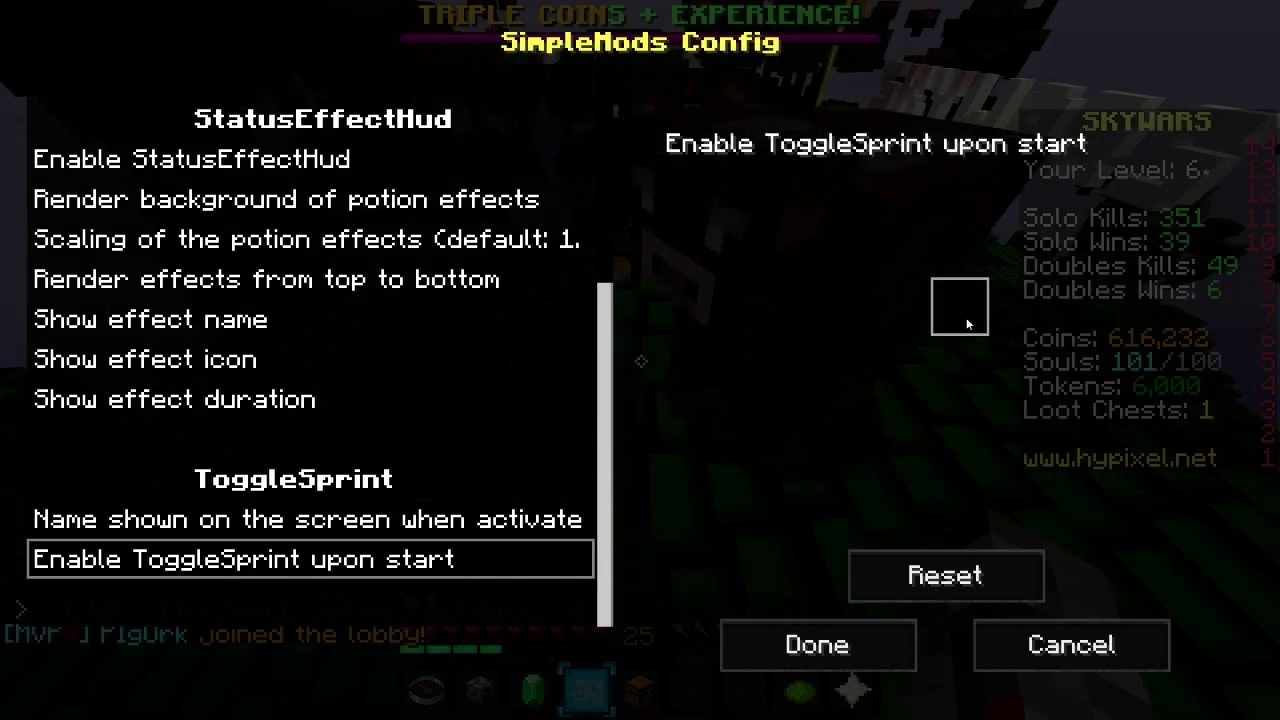
{"action": "left_click", "coordinate": [870, 649]}
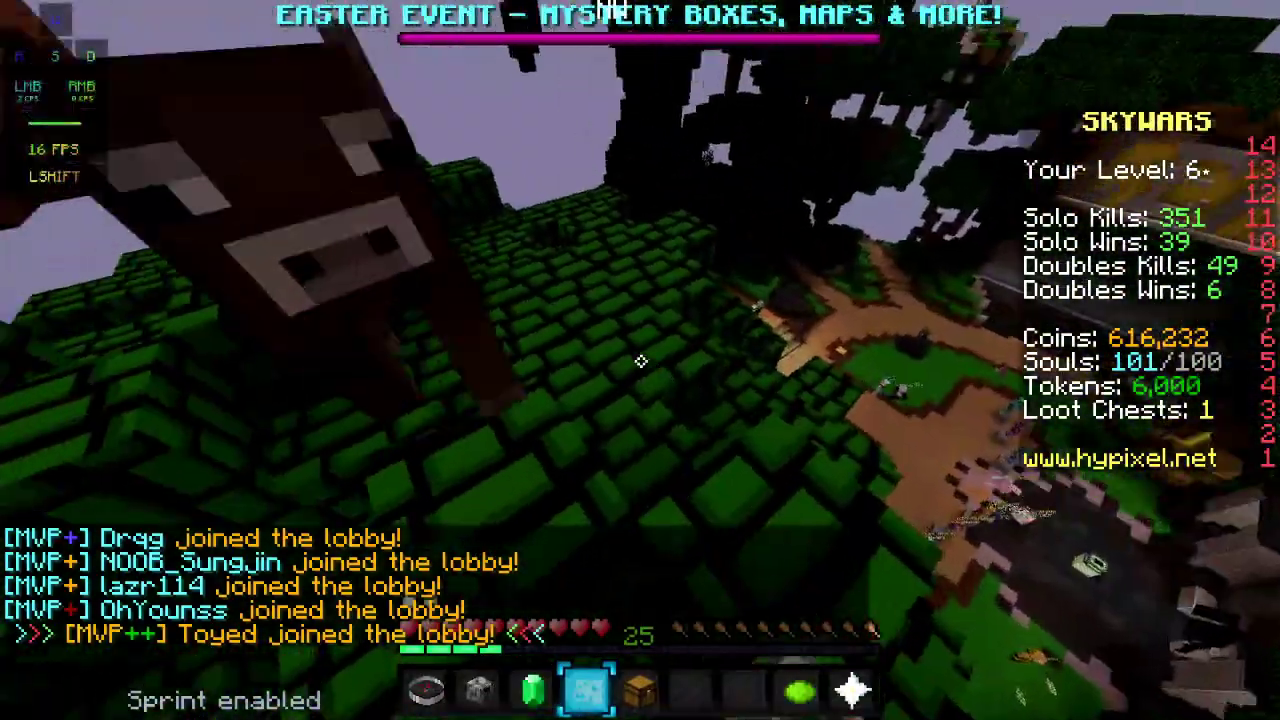
Step: Move around above the SkyWars lobby and sneak to try the mod in play
{"action": "left_click", "coordinate": [641, 361]}
{"action": "key", "text": "w"}
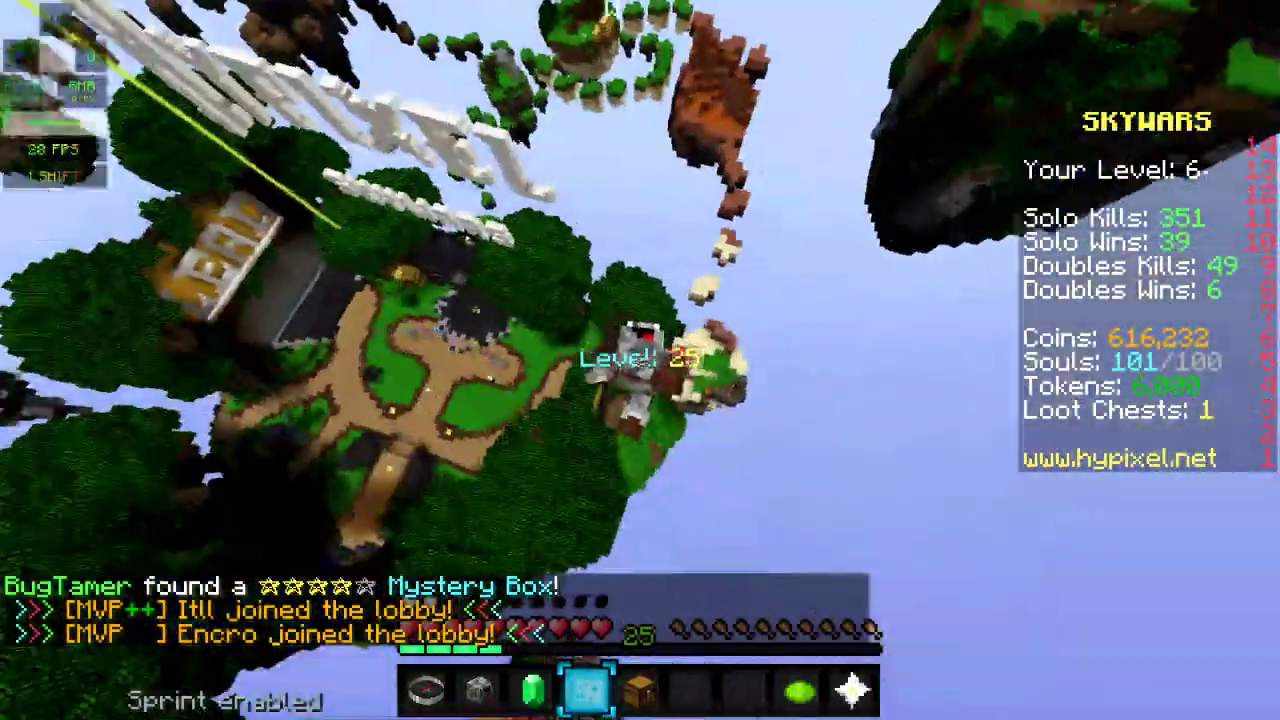
{"action": "key", "text": "shift"}
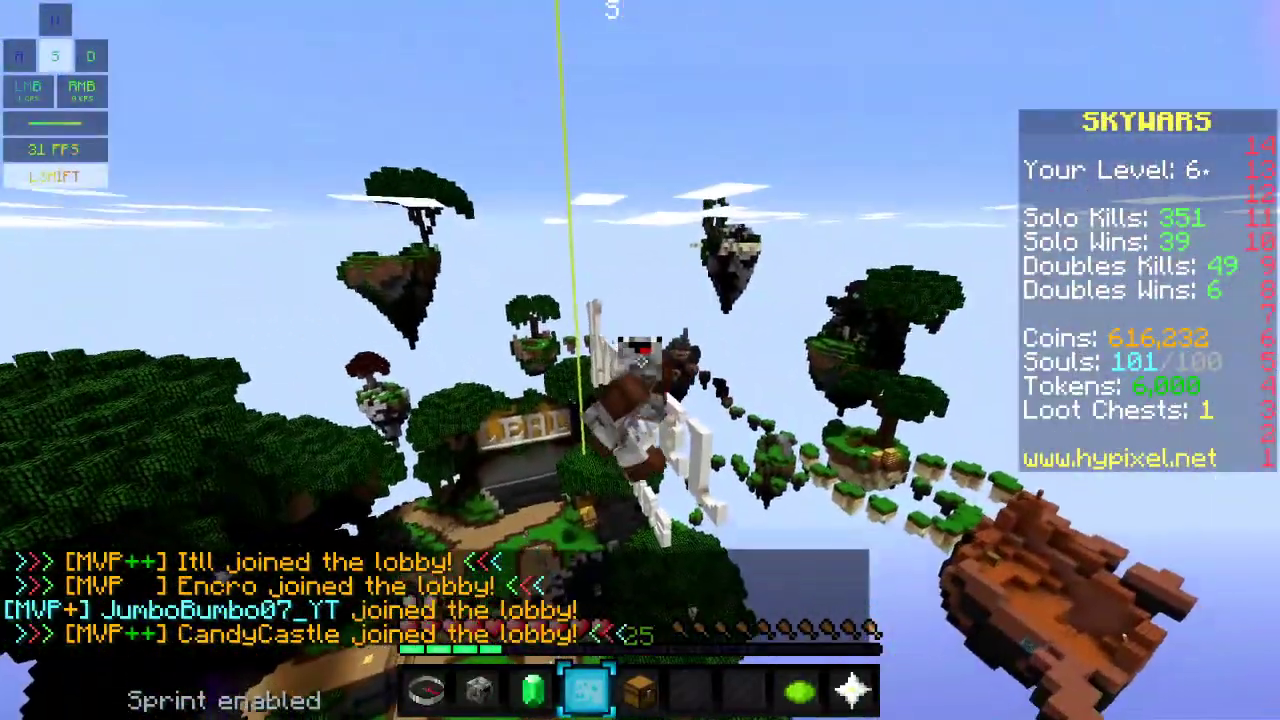